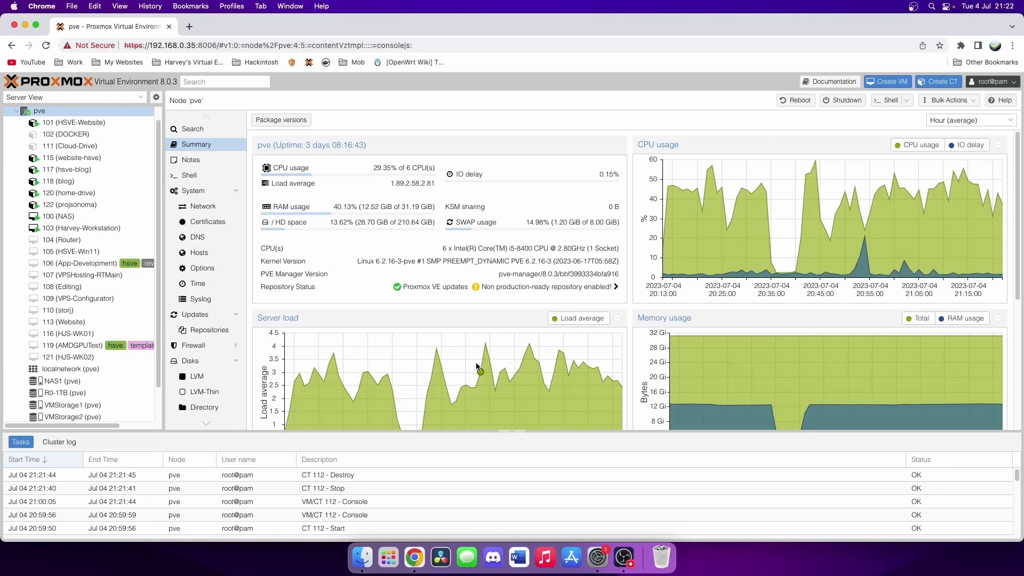
- Browse the local storage's CT Templates and select the stored Ubuntu 20.04 template
scroll(69, 394, "down", 2)
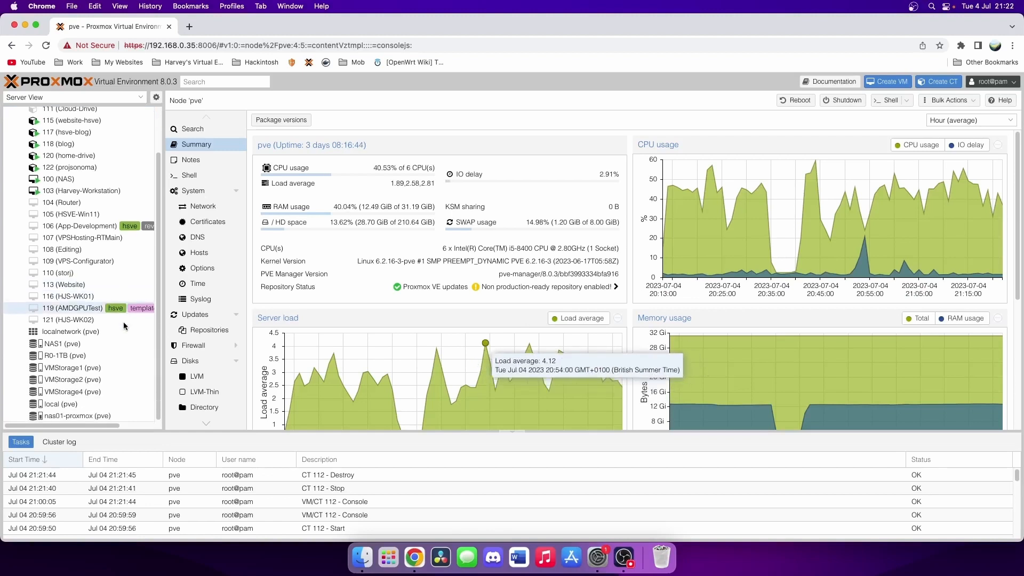
left_click(67, 403)
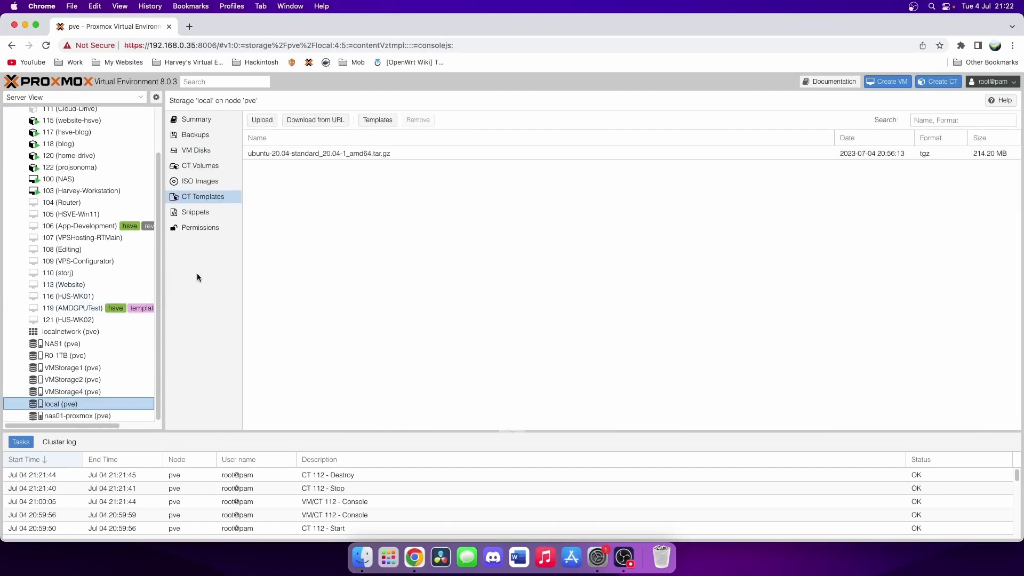
left_click(181, 202)
left_click(294, 155)
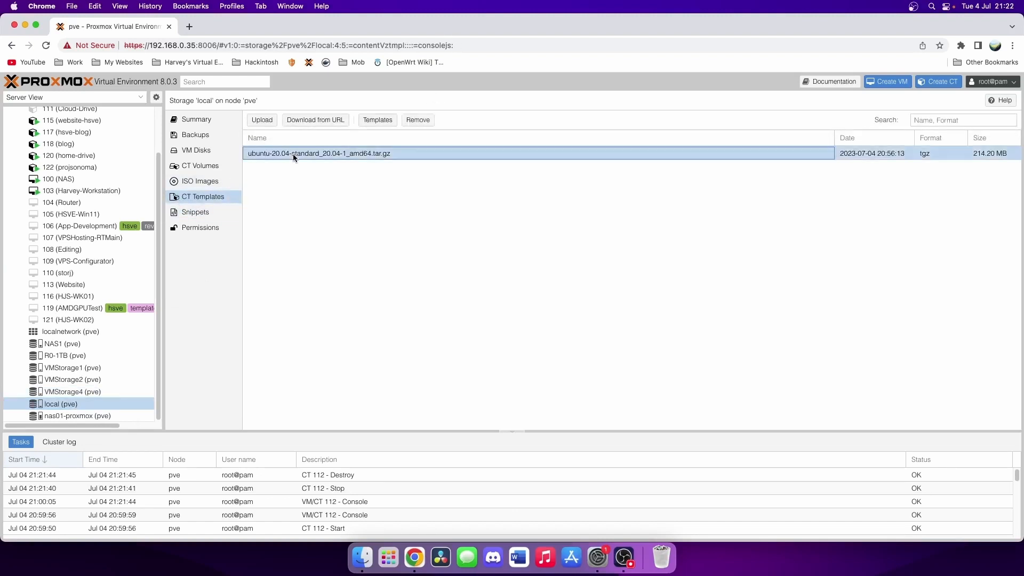
- Search the template catalogue for ubuntu, close it without downloading, and start a new container
left_click(377, 121)
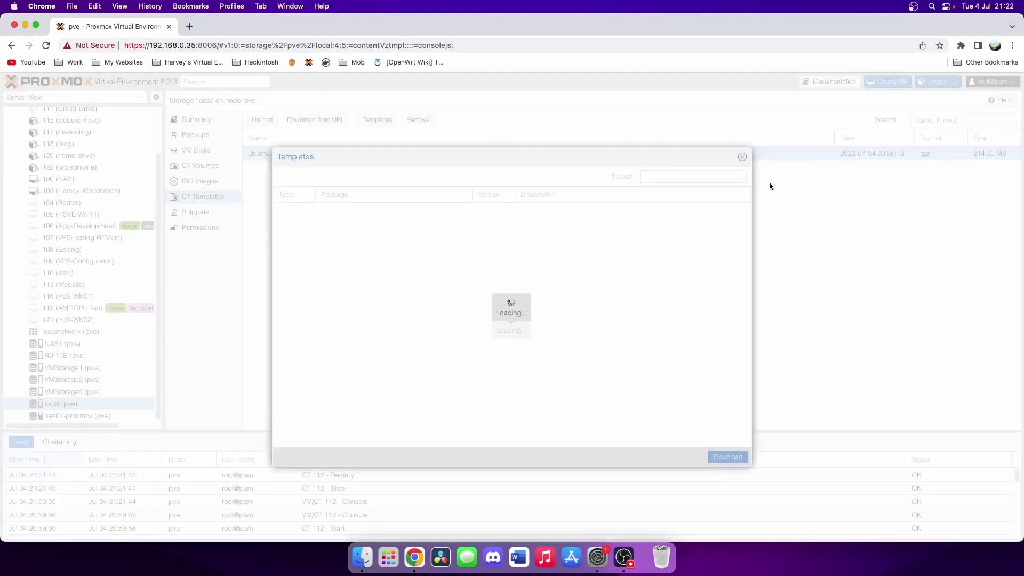
left_click(700, 176)
type("bbuntu")
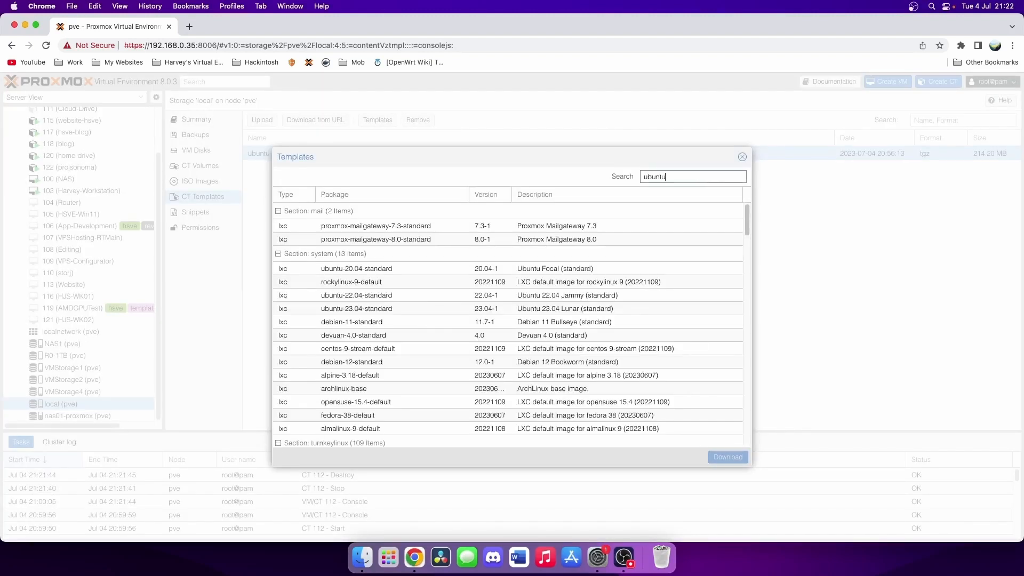
left_click(367, 228)
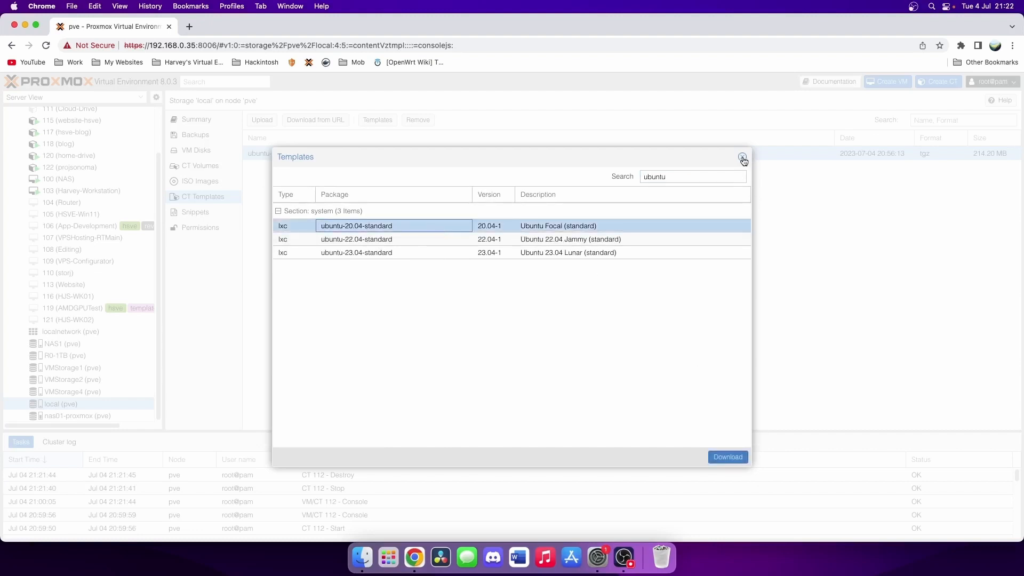
left_click(741, 157)
left_click(930, 84)
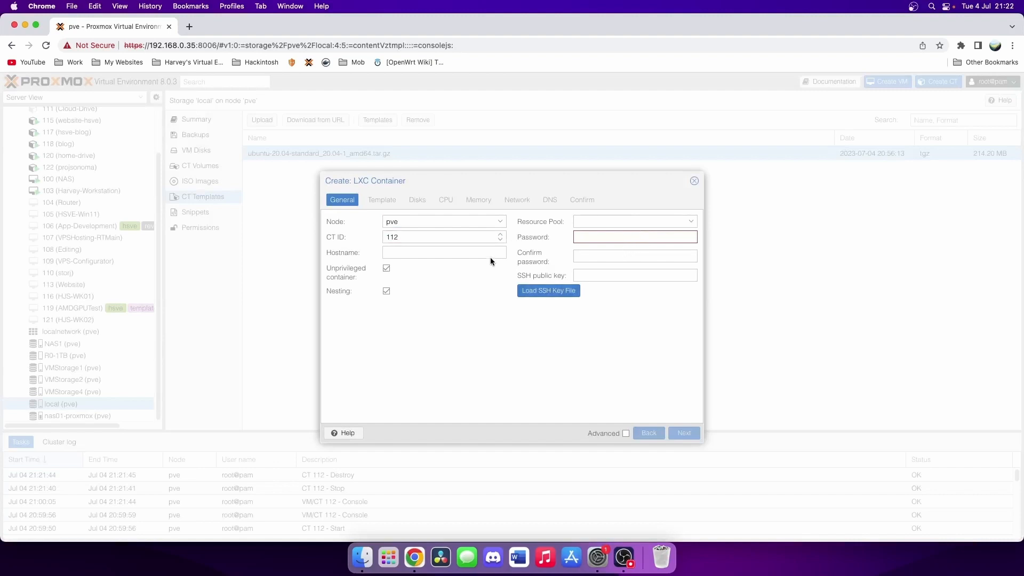
- Set the hostname to dns01 and enter the root password and its confirmation
left_click(430, 255)
type("dns")
type("se")
key("BackSpace")
key("BackSpace")
type("01")
key("Tab")
key("Tab")
key("Tab")
key("Tab")
type("•••••••••")
key("Tab")
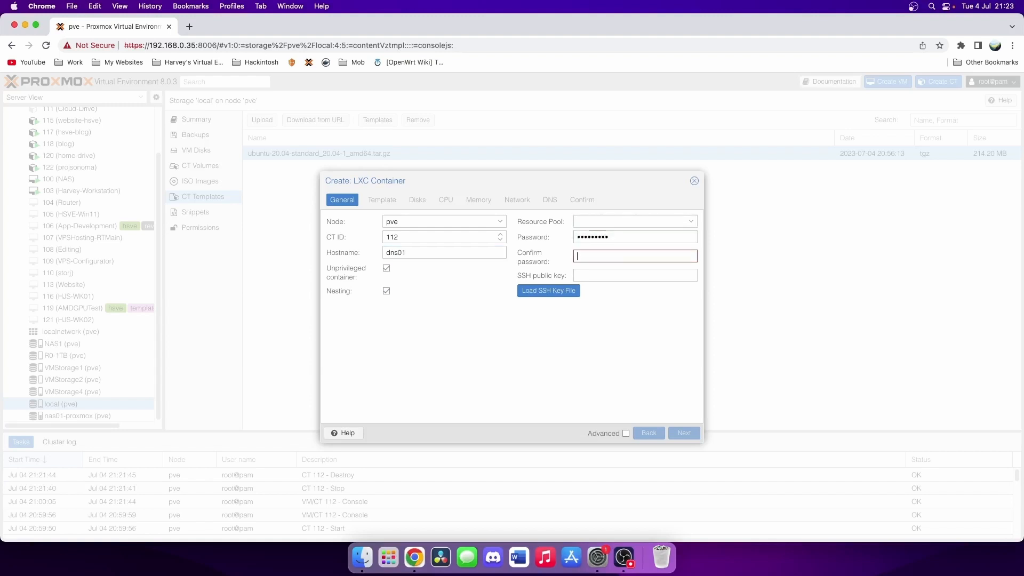
type("•••••••••")
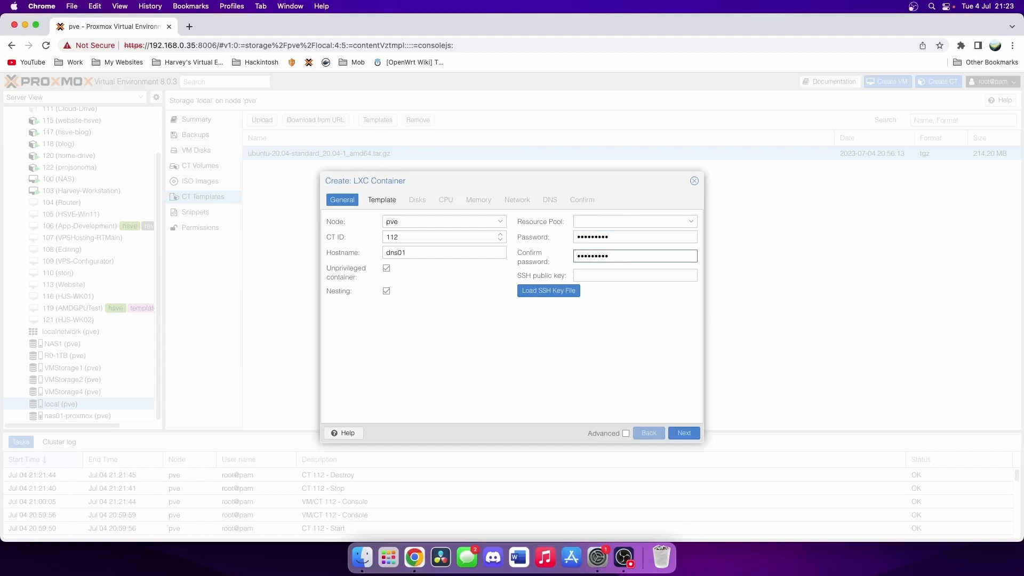
- Choose the ubuntu-20.04 template from local storage
left_click(381, 199)
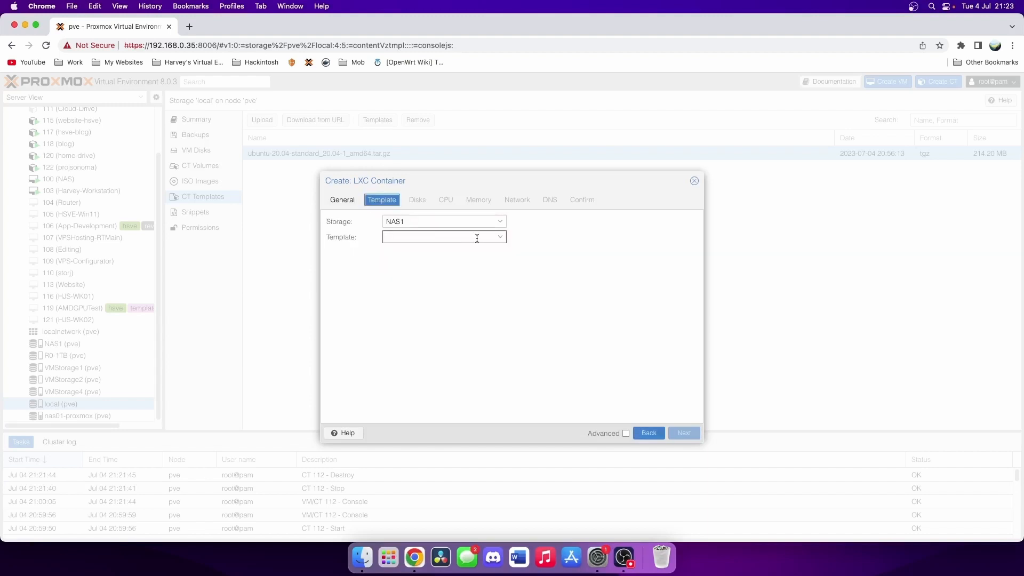
left_click(448, 222)
left_click(425, 317)
left_click(427, 236)
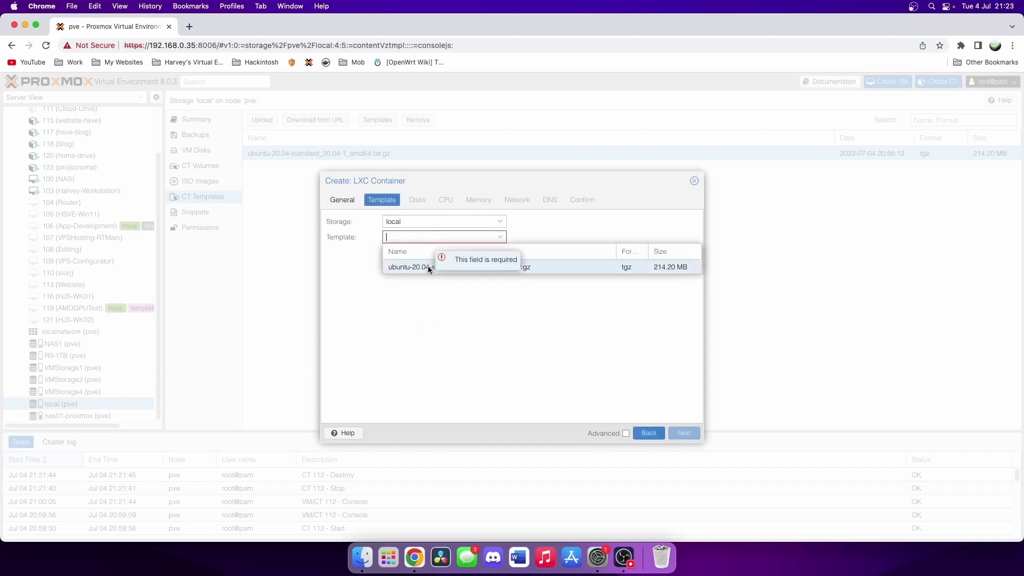
left_click(420, 267)
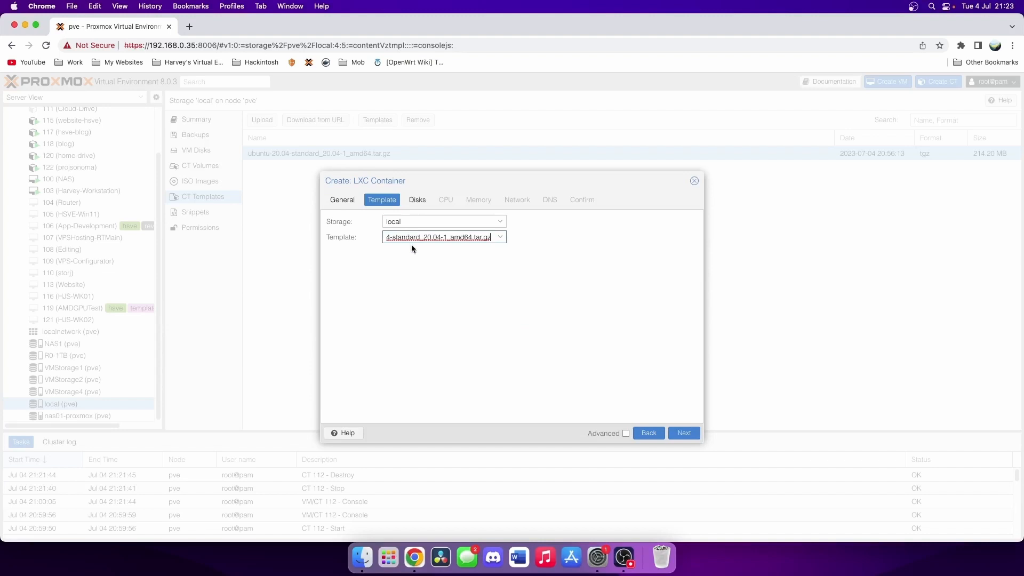
- Put the root disk on VMStorage2 with a size of 32 GiB
left_click(415, 201)
left_click(470, 221)
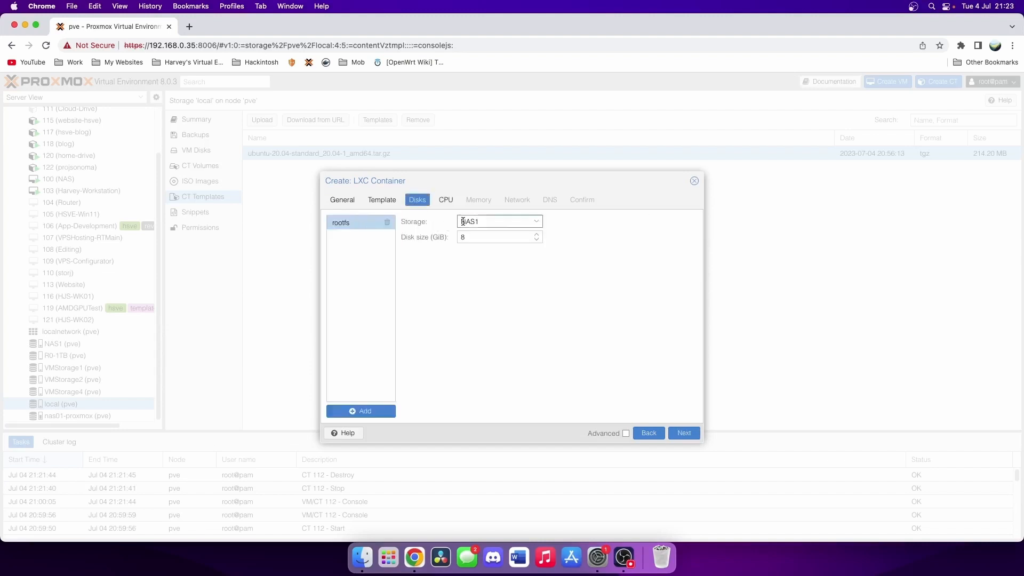
left_click(496, 290)
left_click(490, 236)
key("BackSpace")
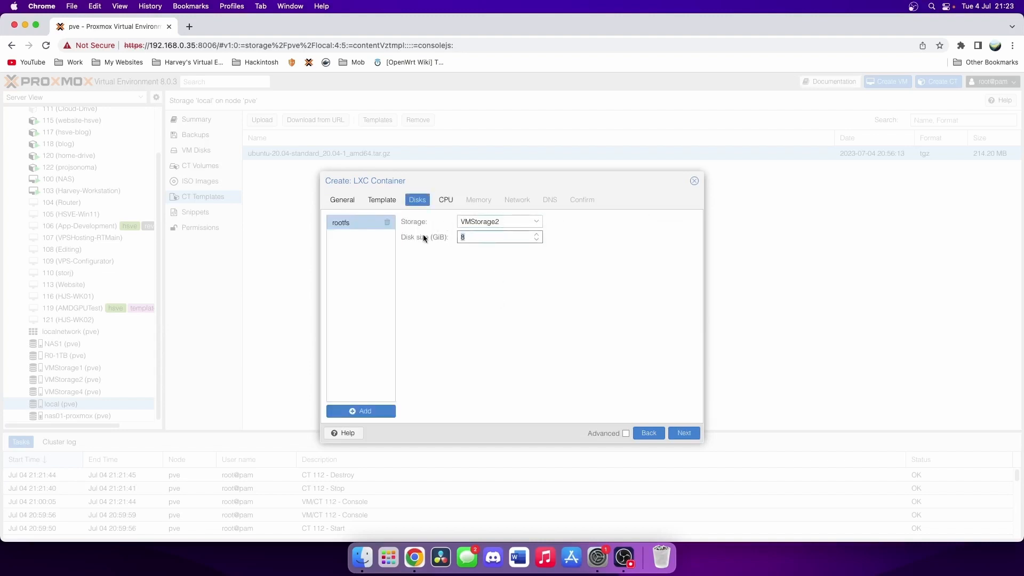
type("32")
- Increase the container's memory and move on to the Network settings
left_click(445, 201)
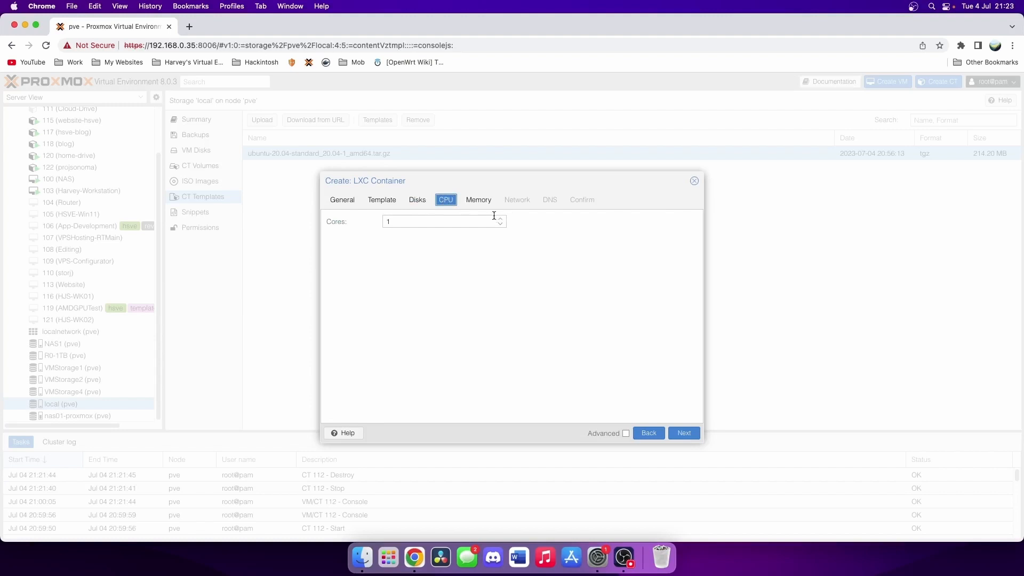
left_click(478, 199)
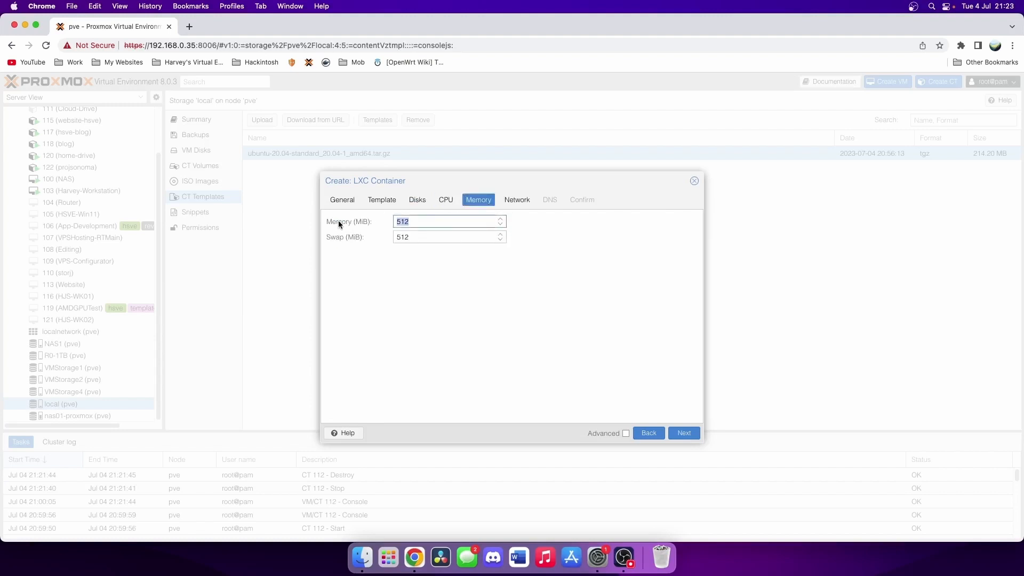
type("1204")
key("BackSpace")
key("BackSpace")
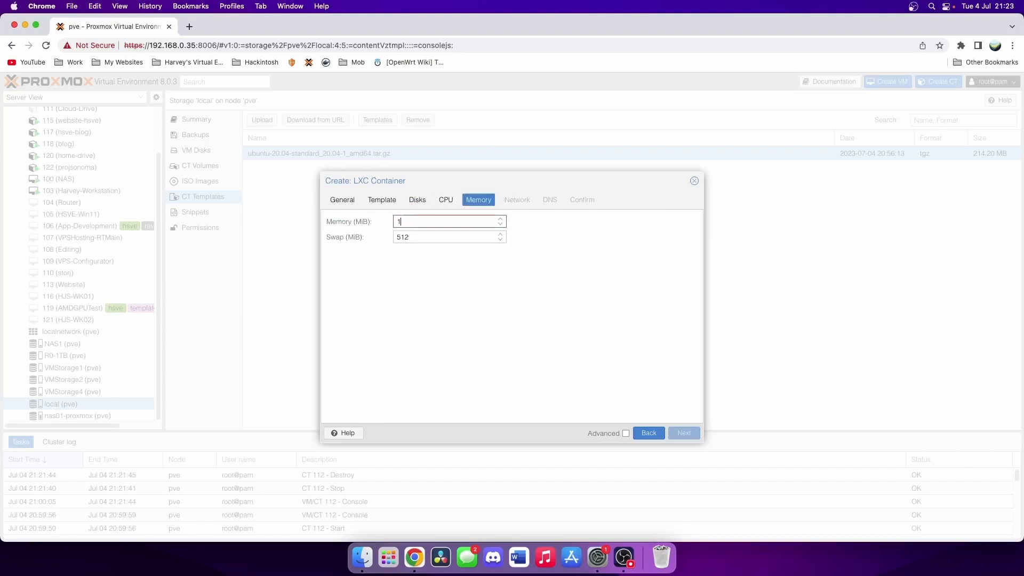
type("02")
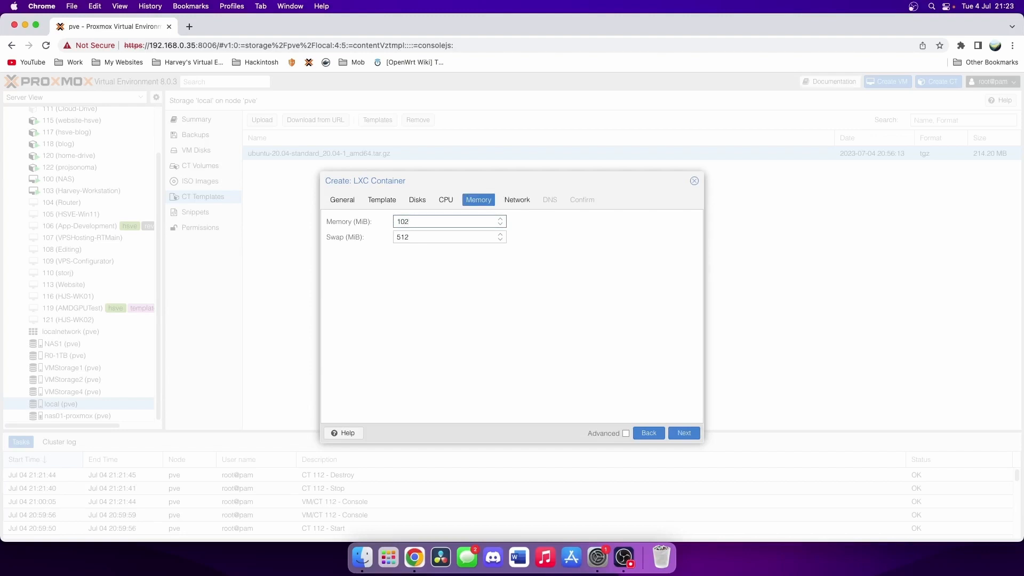
type("14")
left_click(518, 207)
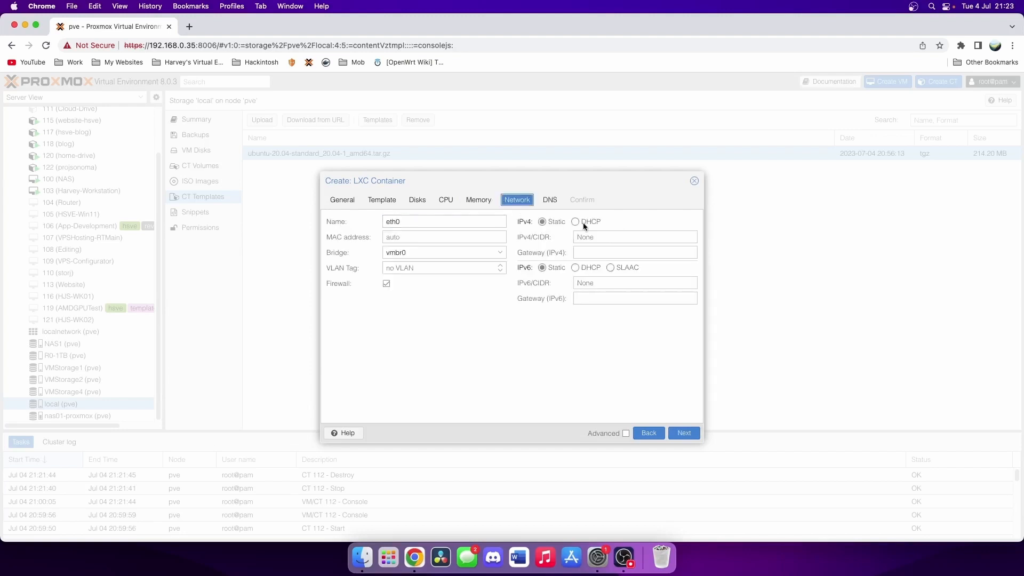
left_click(609, 237)
- Open Terminal and ping 192.168.0.28, which replies normally
key("super+space")
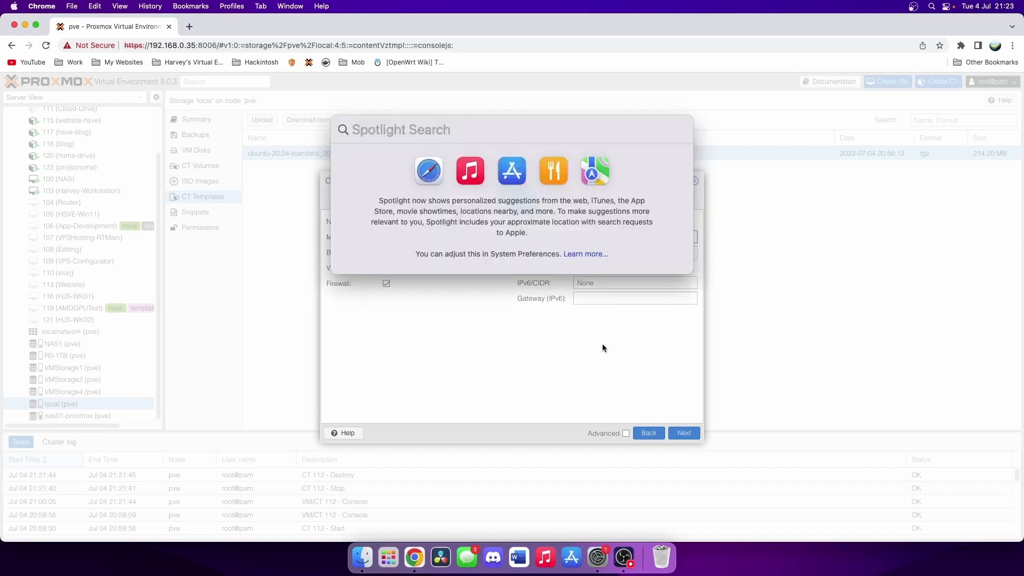
type("terminal")
key("Return")
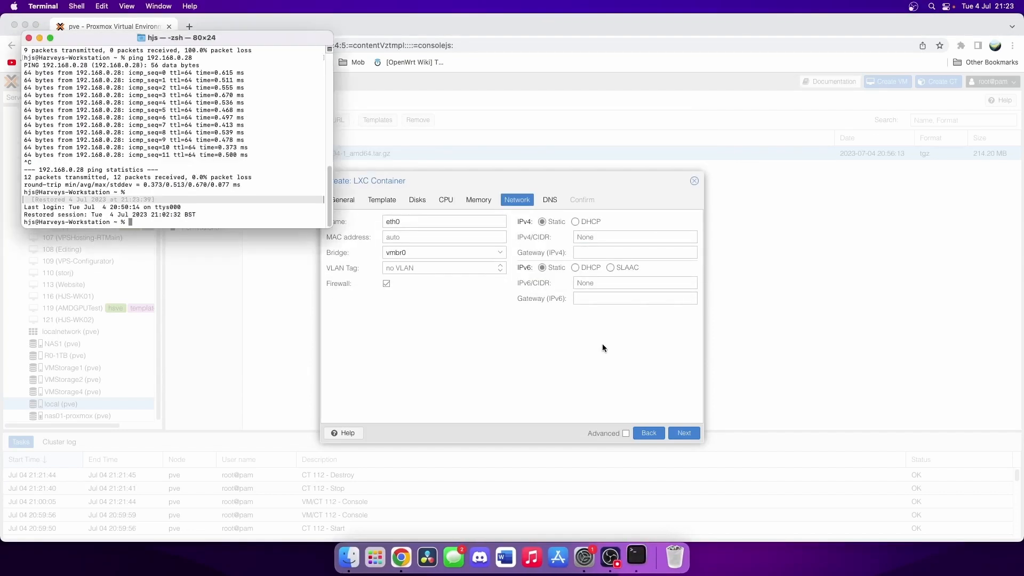
key("ctrl+l")
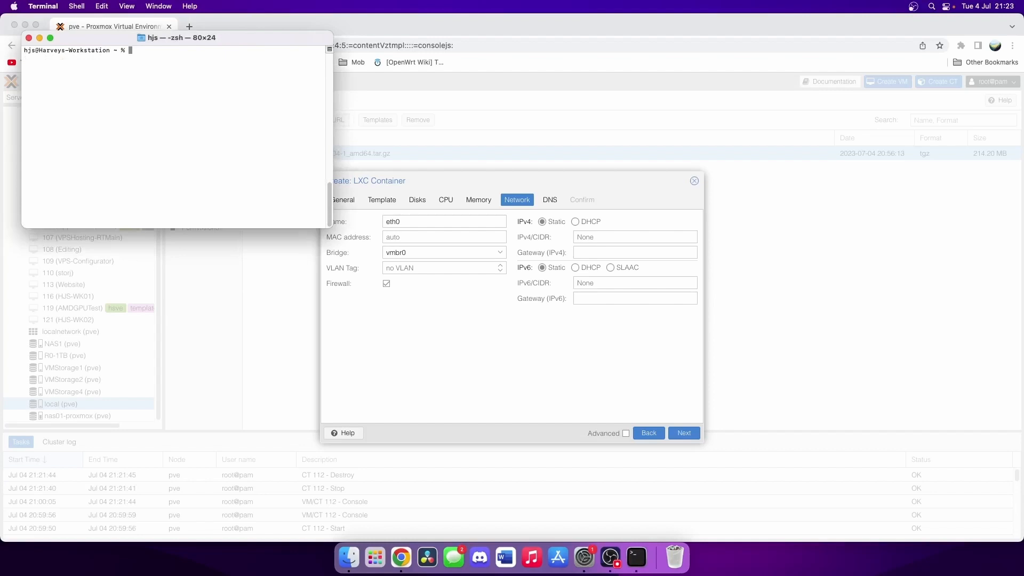
type("ping 192.168.0.28")
key("Return")
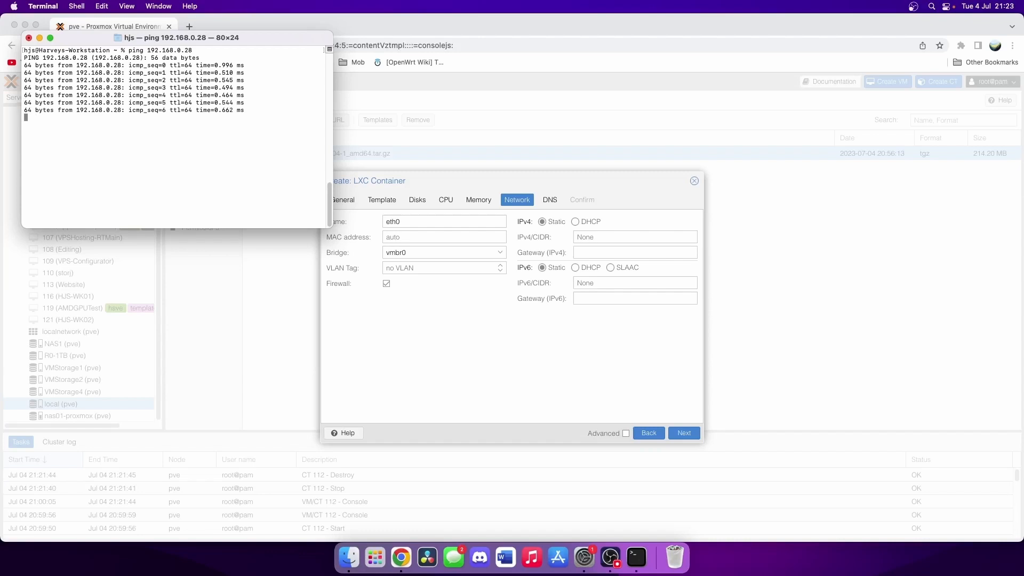
key("ctrl+c")
- Ping 192.168.0.241 and confirm it only times out, so the address is free
key("Up")
key("BackSpace")
type("41")
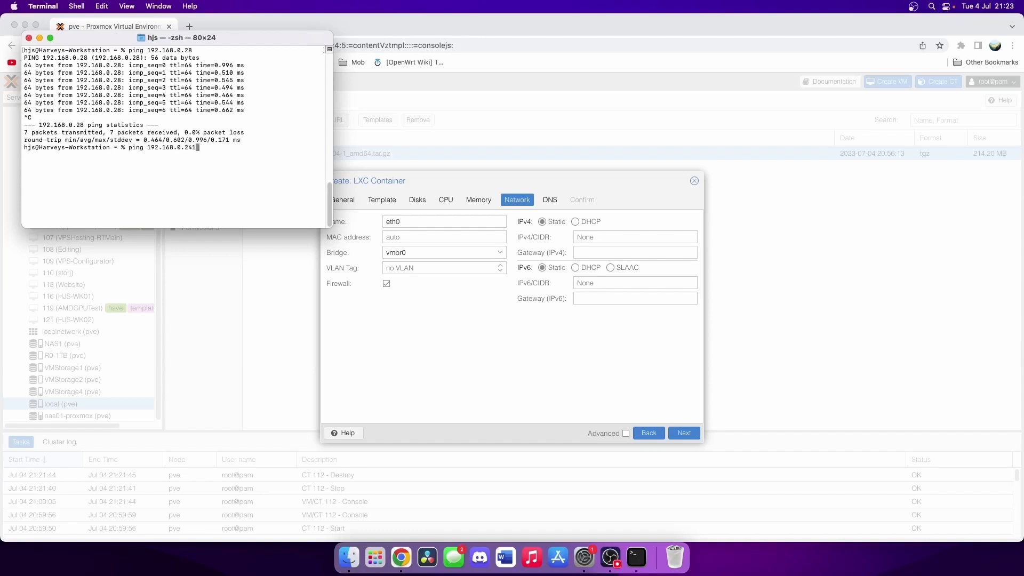
key("Return")
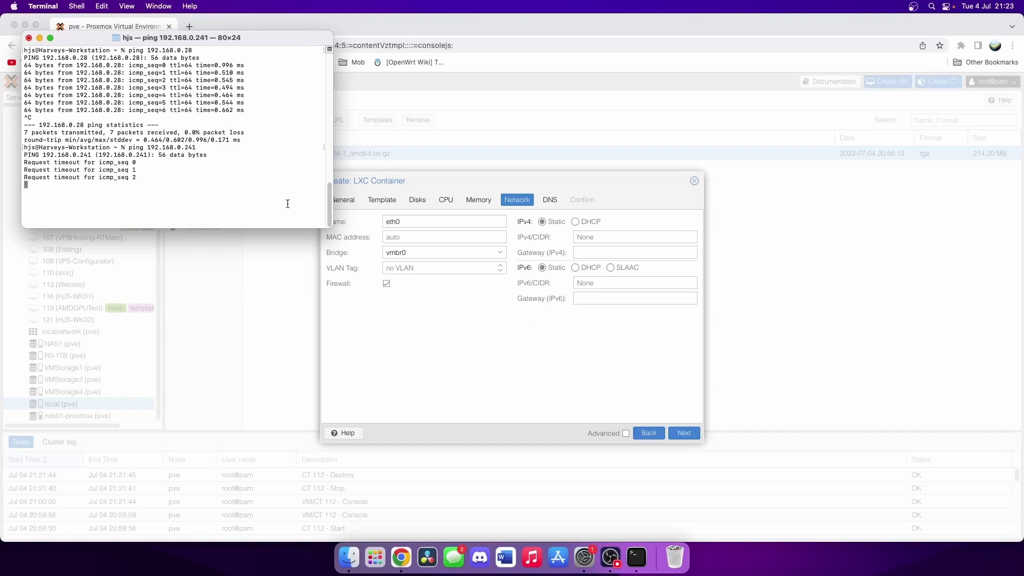
left_click_drag(201, 147, 147, 147)
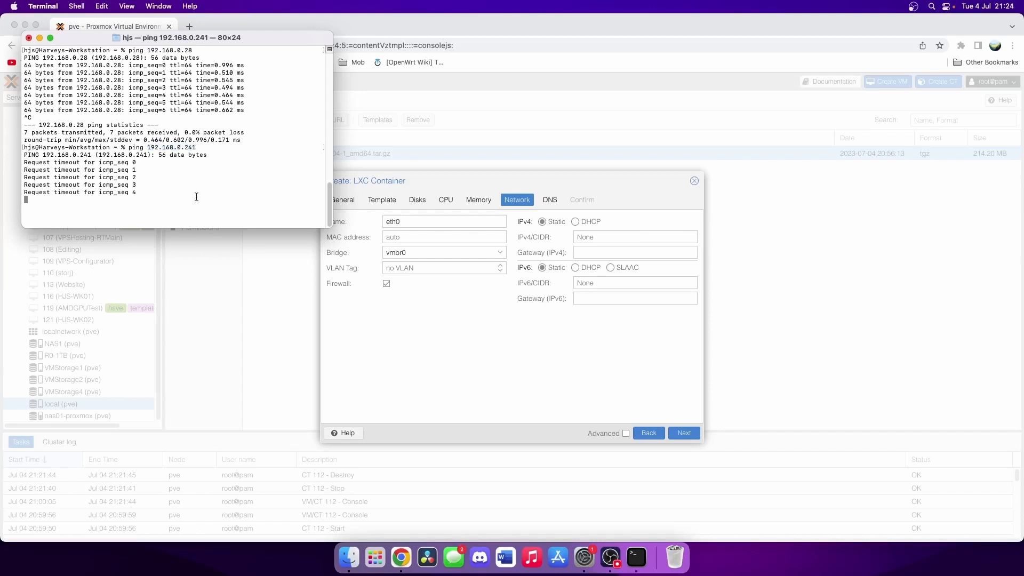
key("ctrl+c")
- Give the container static IP 192.168.0.241/24 with gateway 192.168.0.1
left_click(620, 231)
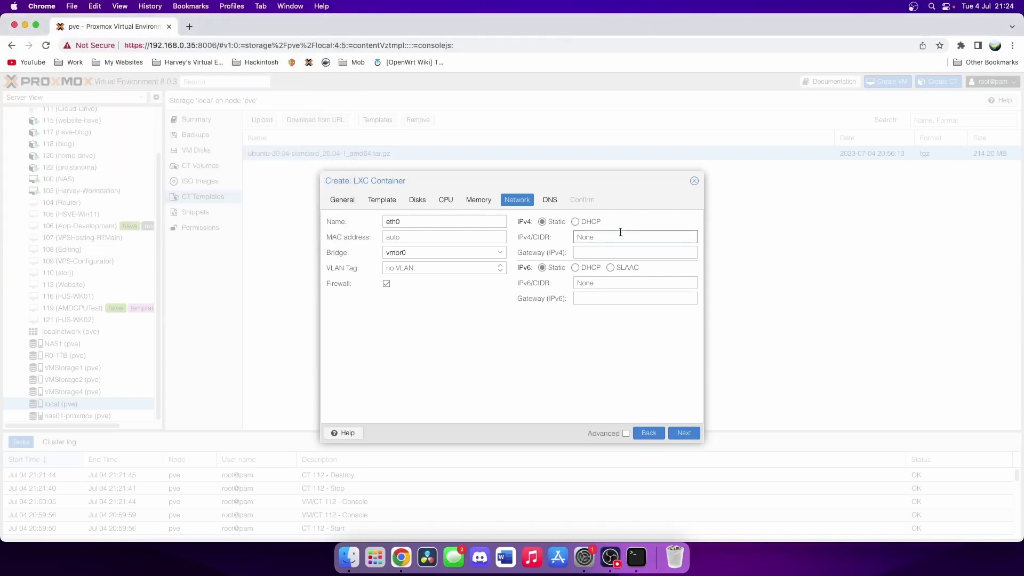
type("192.168.0.")
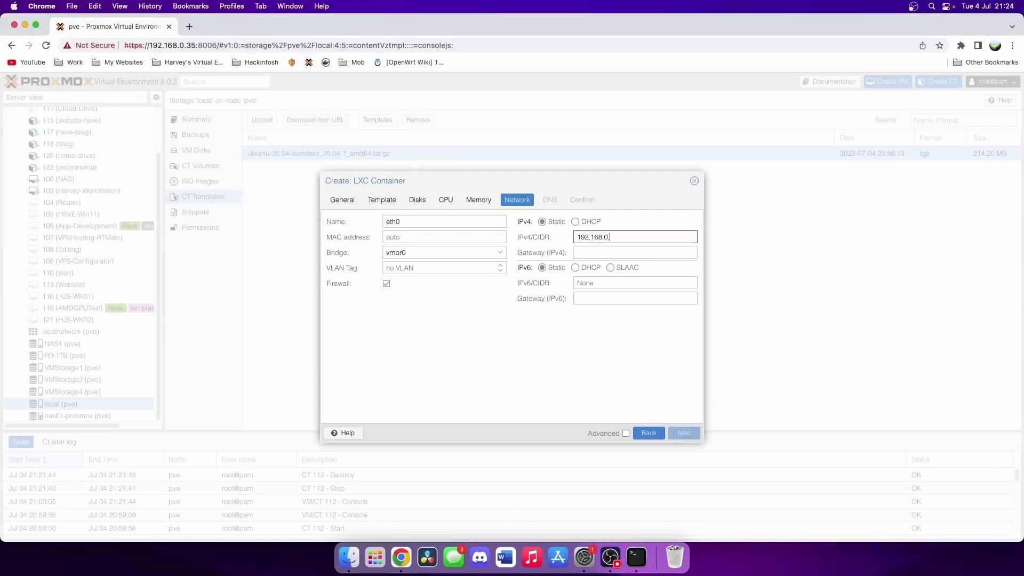
type("241/24")
left_click(620, 252)
type("19")
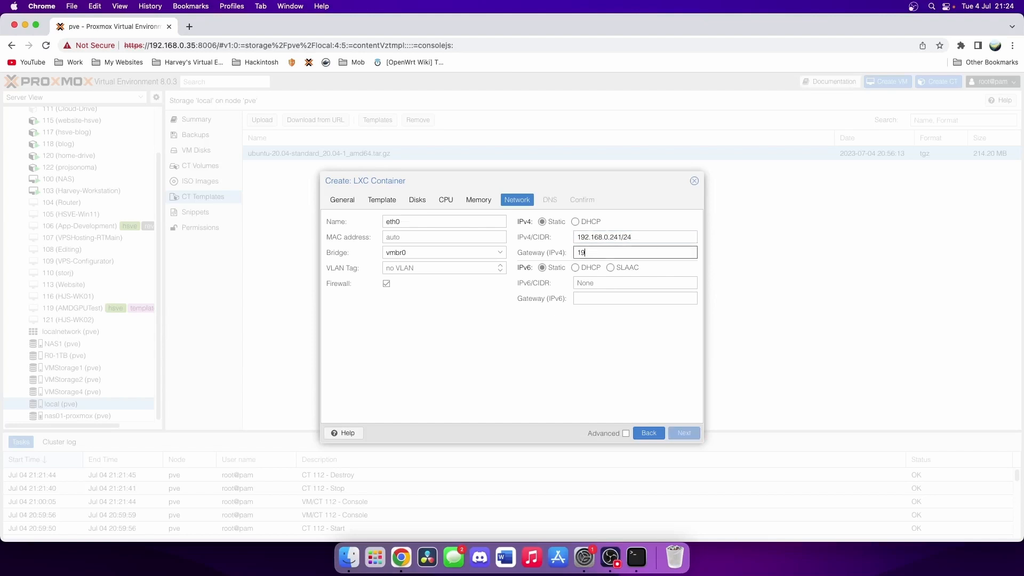
type("2.168.0.1")
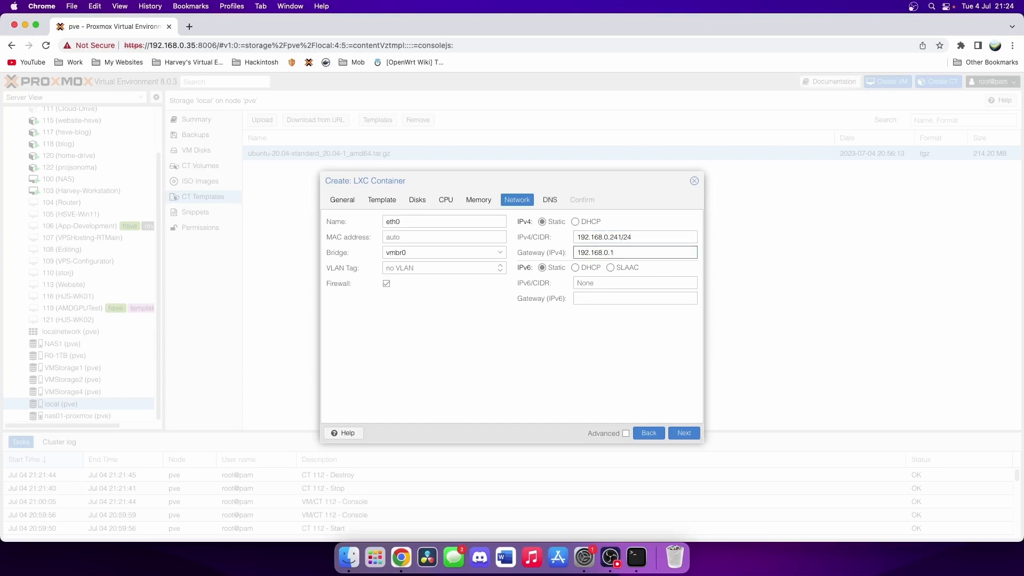
- Set DNS domain 'local' and DNS server 1.1.1.1
left_click(548, 204)
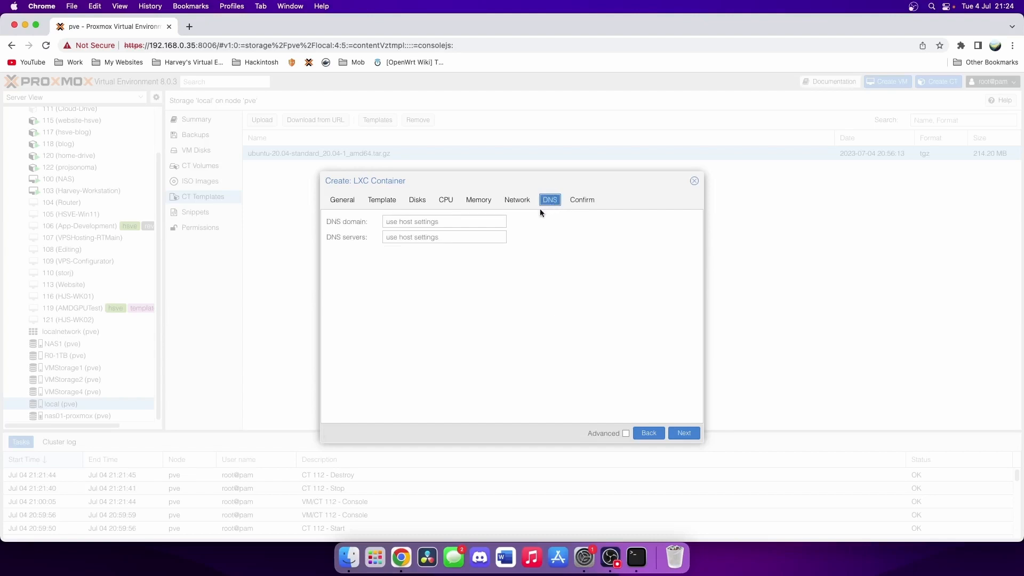
left_click(465, 223)
type("local")
key("Tab")
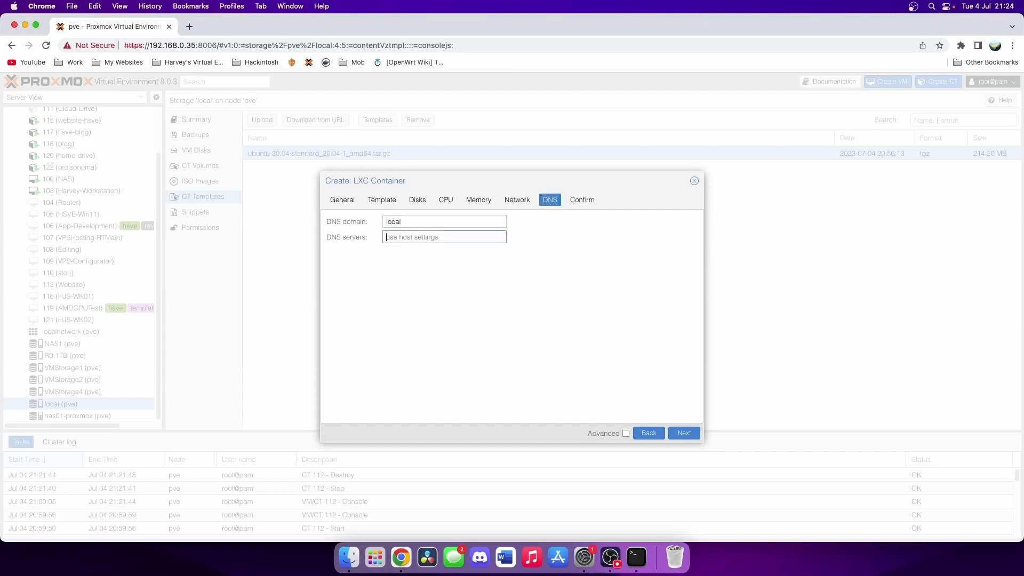
type("1.1.1.1")
- Enable 'Start after created' on the summary and create the container
left_click(588, 200)
left_click(330, 412)
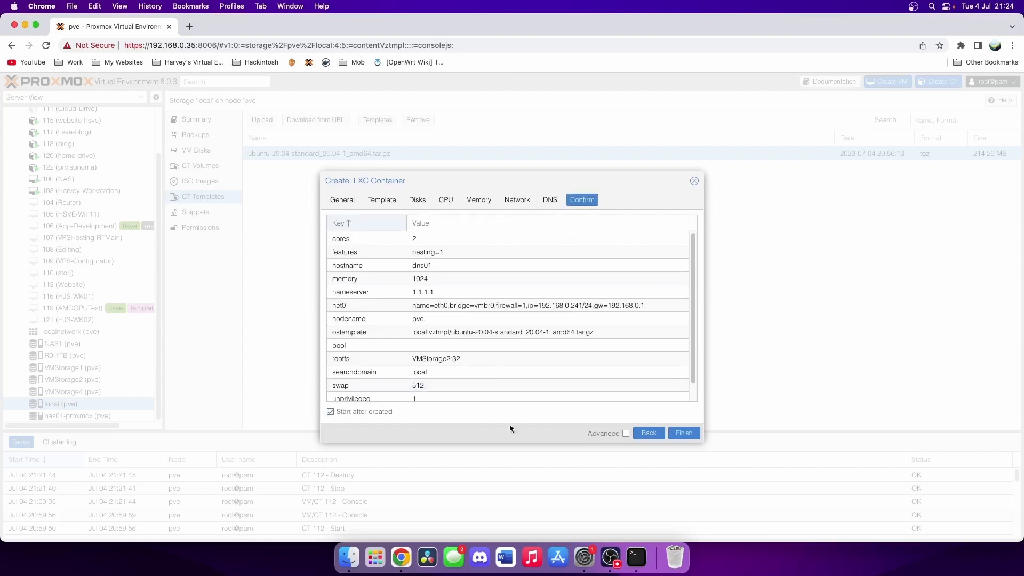
left_click(695, 438)
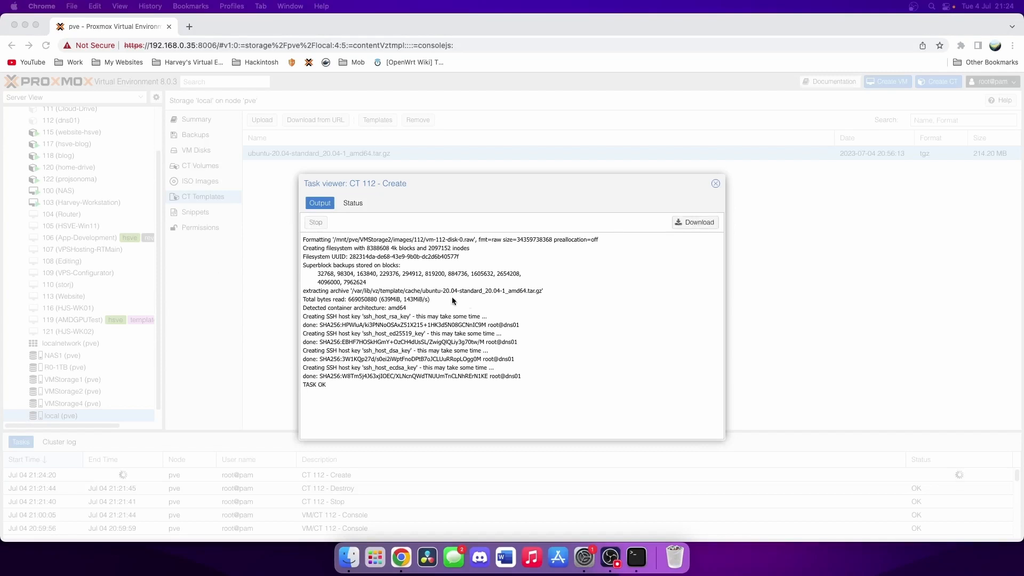
- Close the CT 112 creation log and open the dns01 container's console
left_click(711, 182)
left_click(712, 182)
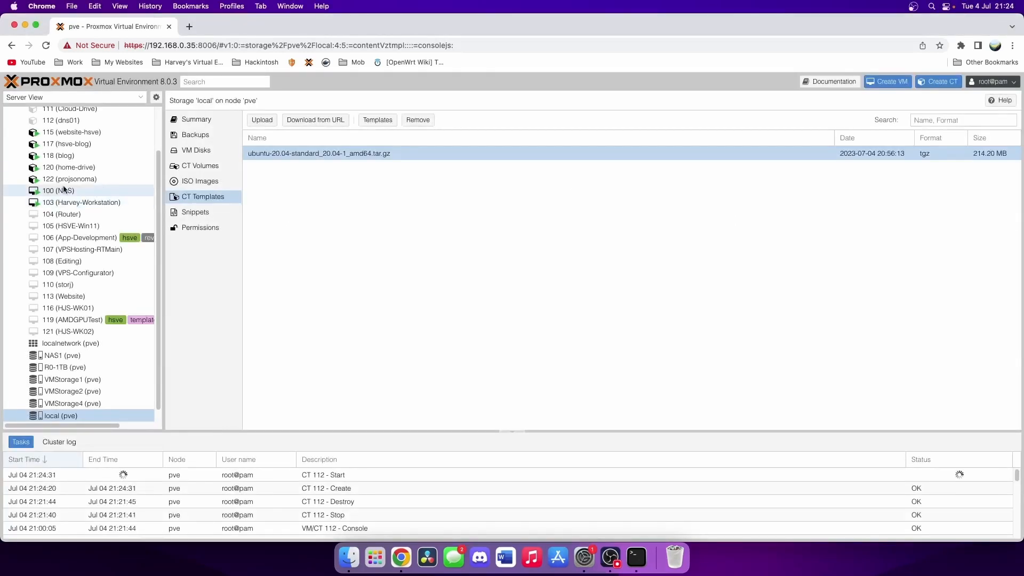
scroll(62, 189, "up", 2)
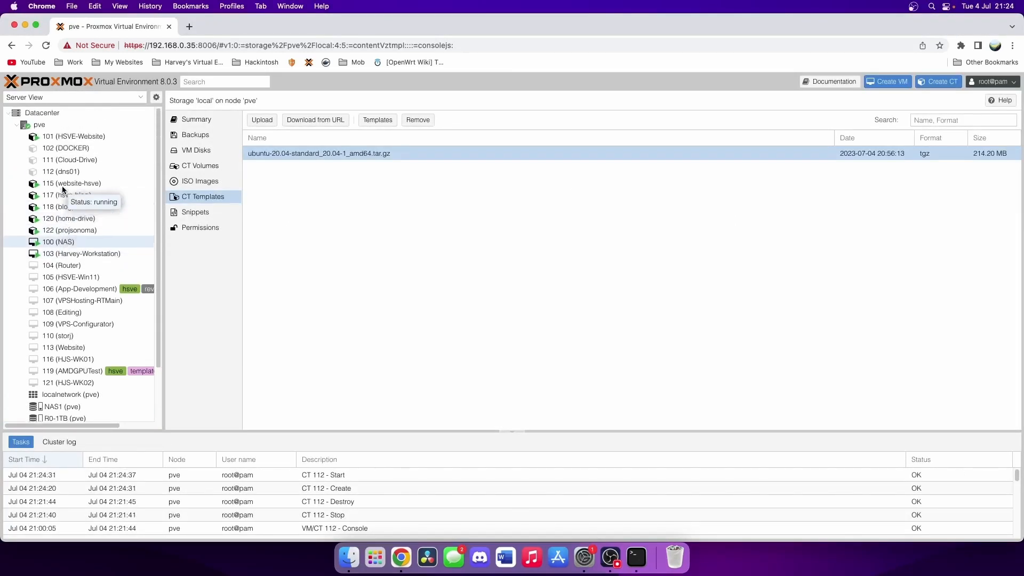
left_click(70, 171)
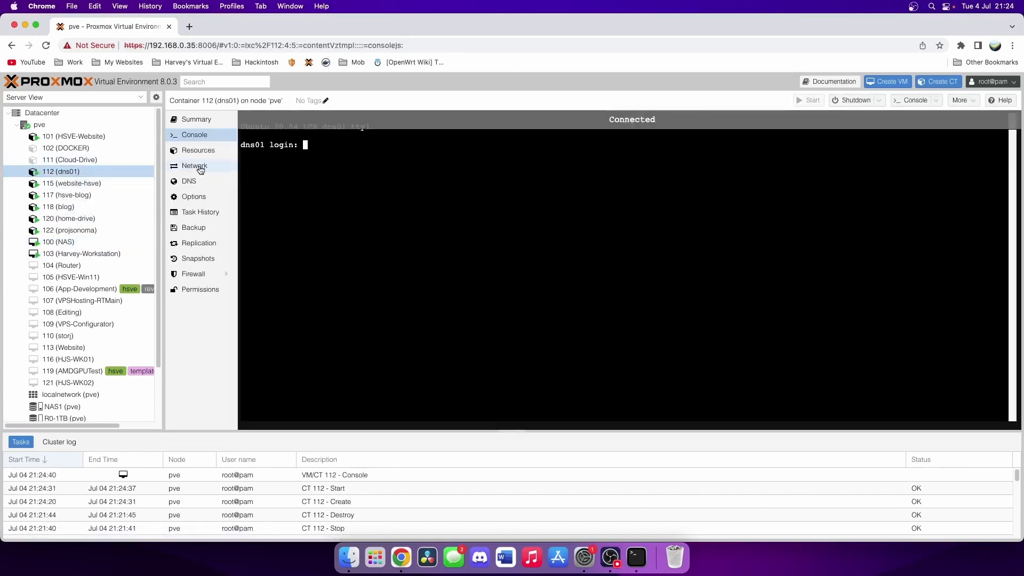
- Log in as root and run 'apt-get update && apt-get upgrade -y'
type("root")
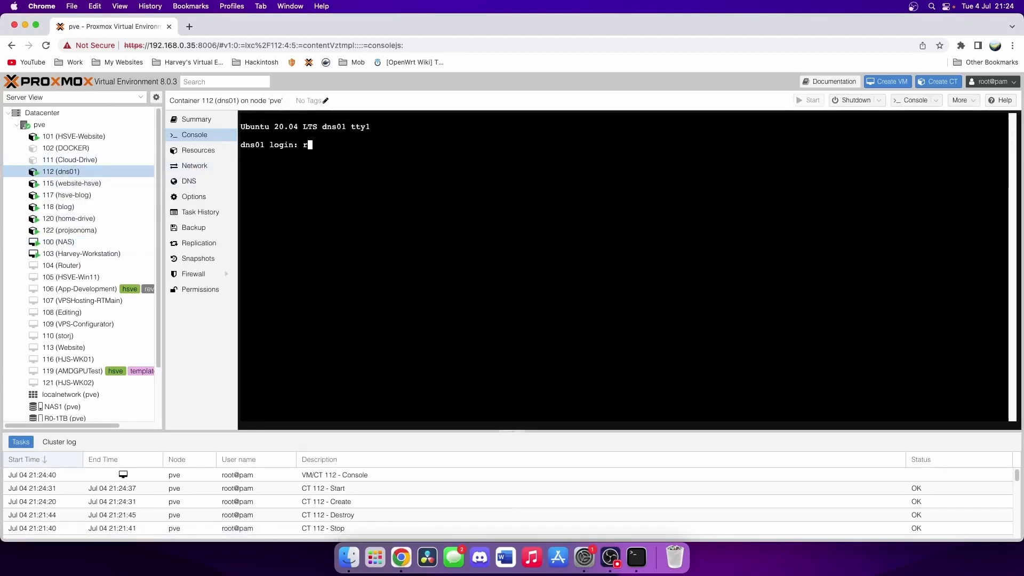
key("Return")
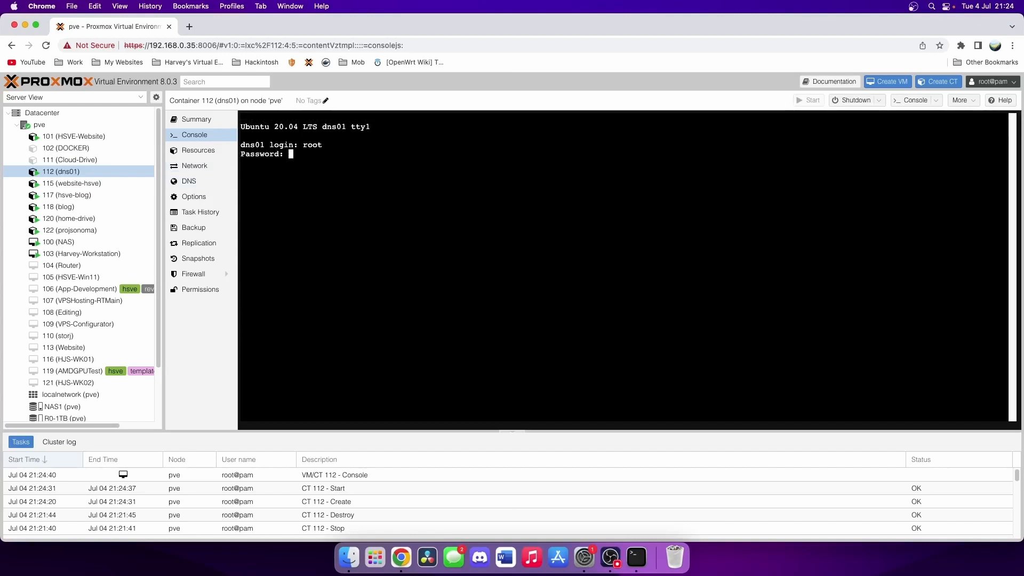
key("Return")
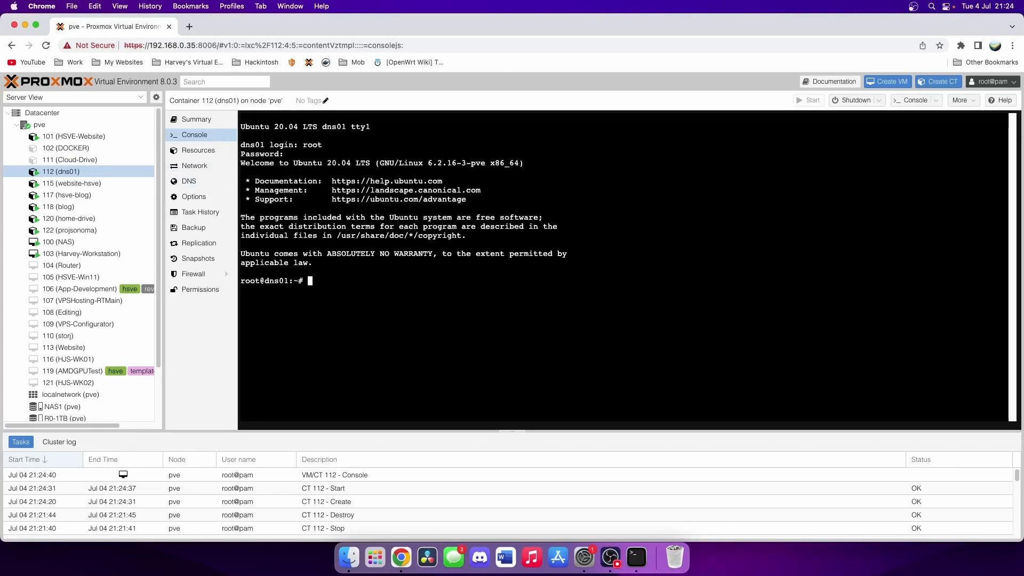
key("ctrl+l")
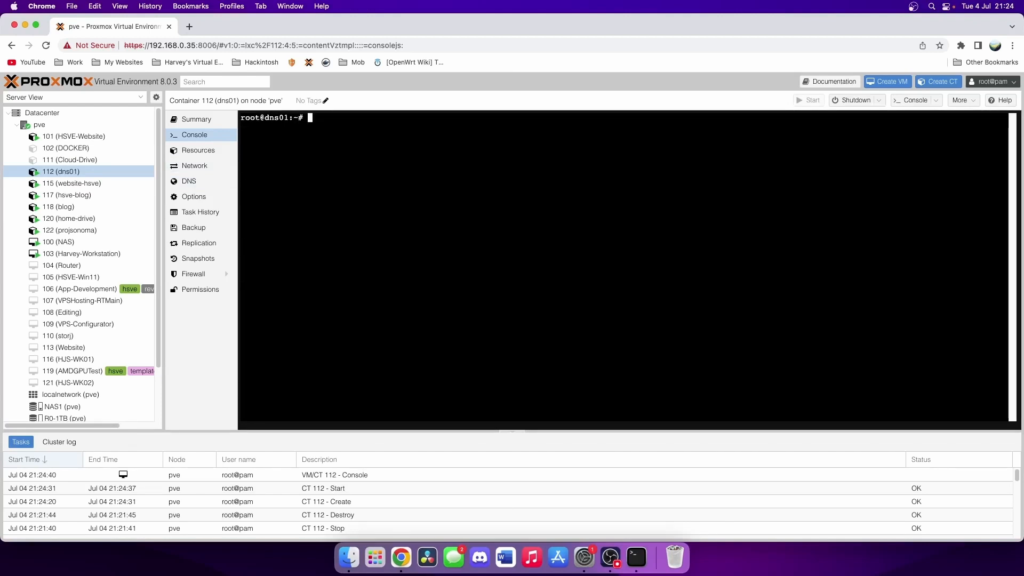
type("apt")
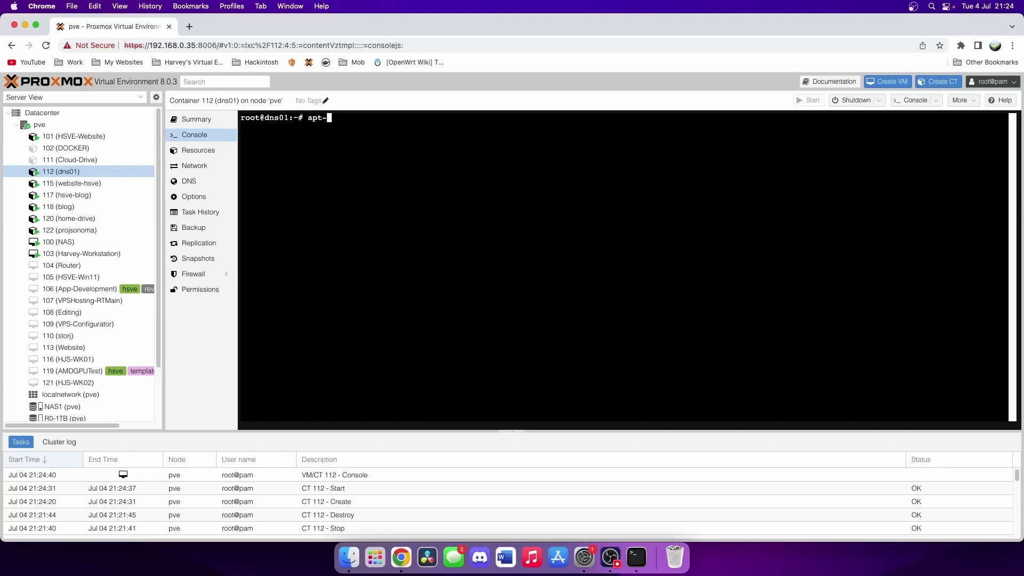
type("-get update && apt-ge")
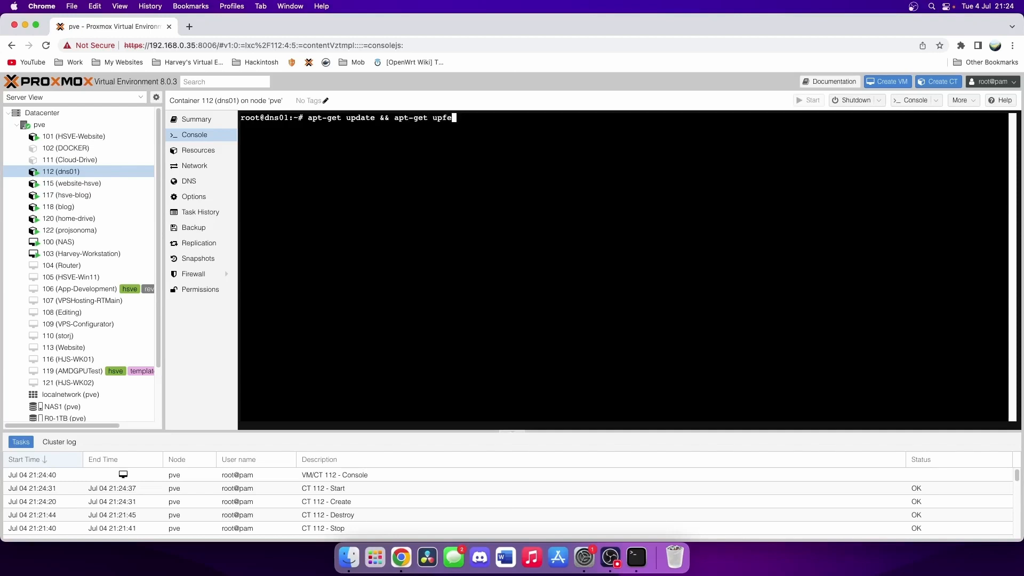
type("t upgrade -y")
key("Return")
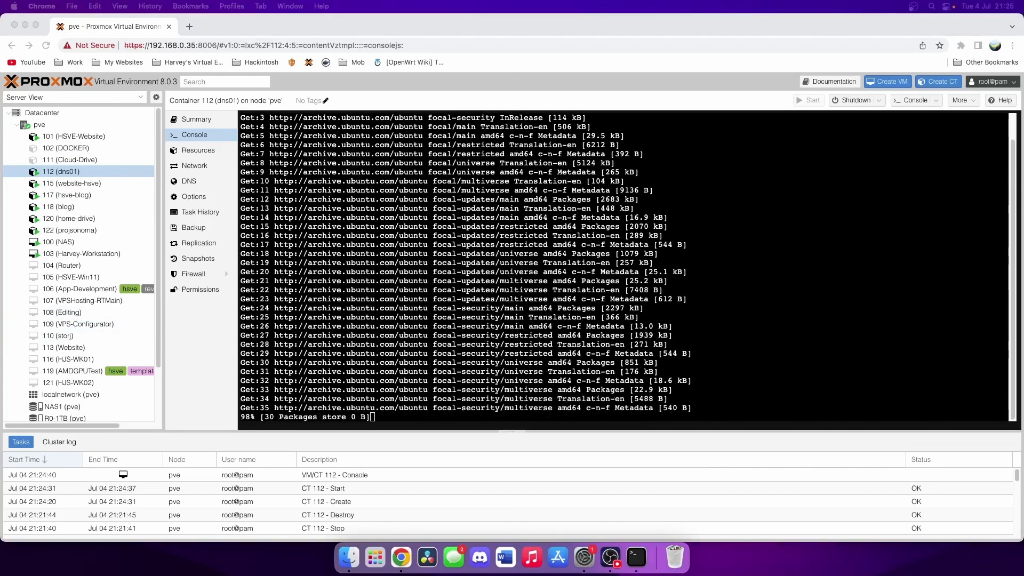
left_click(440, 274)
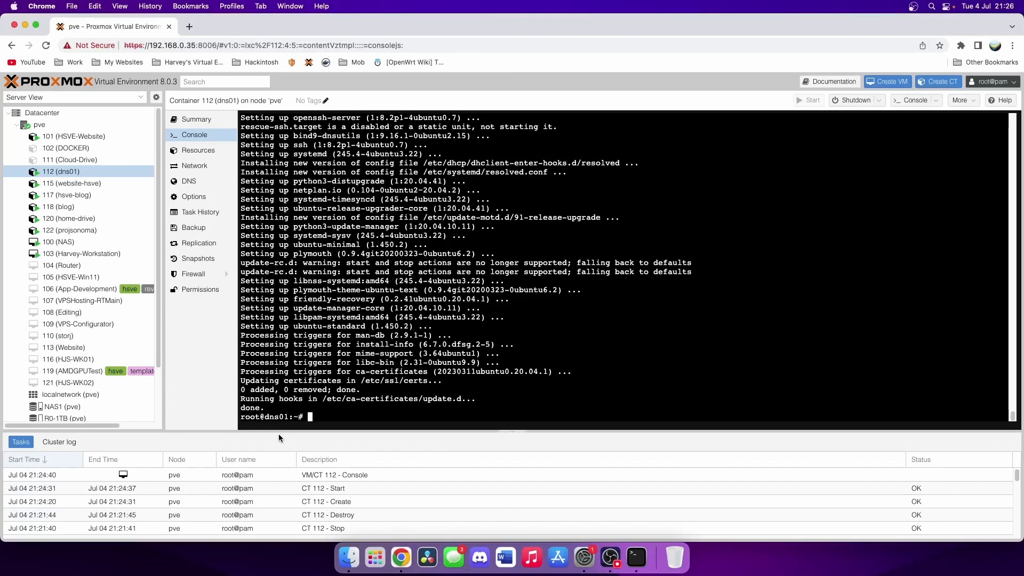
- Install curl with 'apt-get install curl -y' and clear the console
key("ctrl+l")
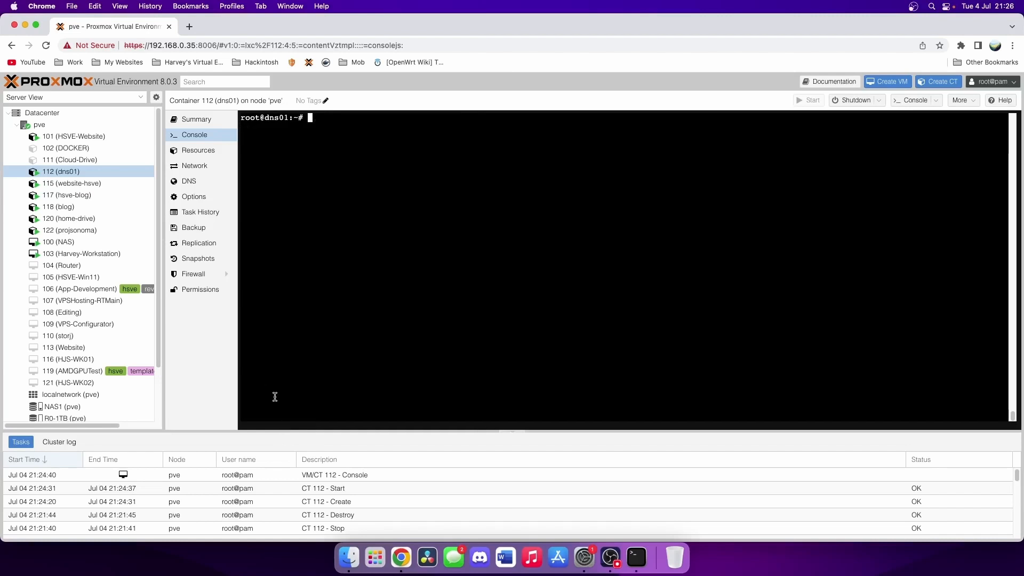
type("apt")
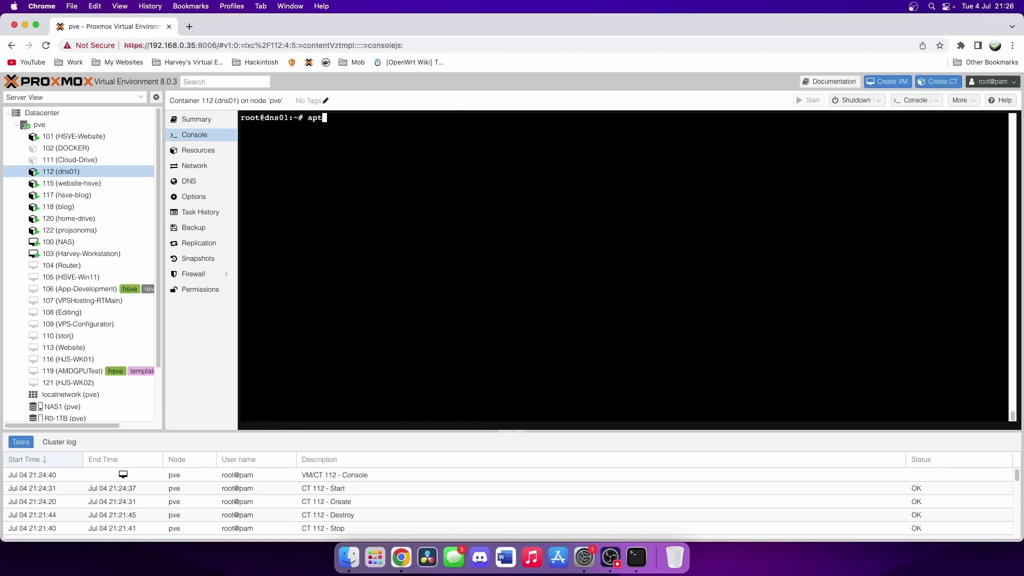
type("-get install curl -y")
key("Return")
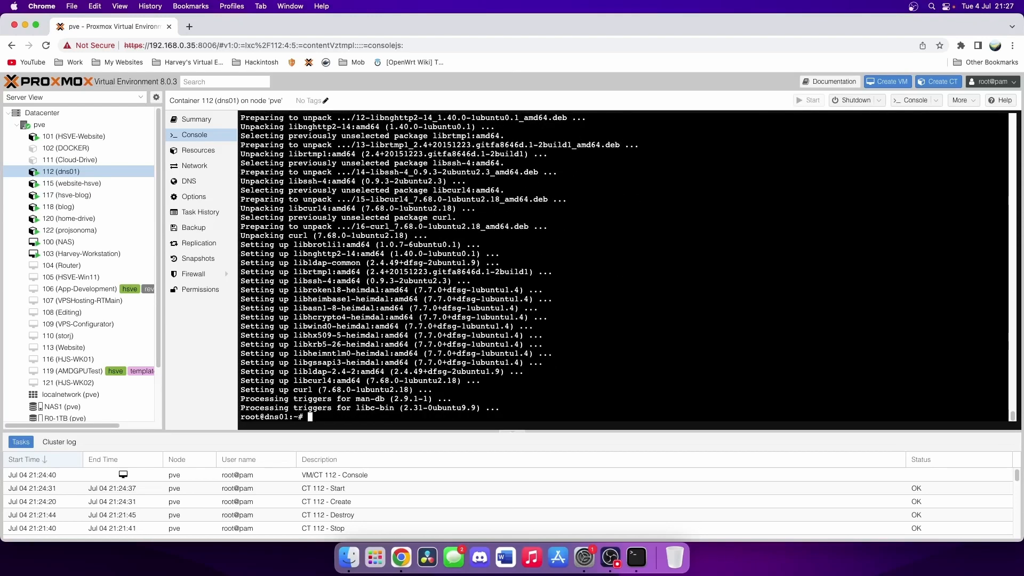
key("ctrl+l")
right_click(314, 239)
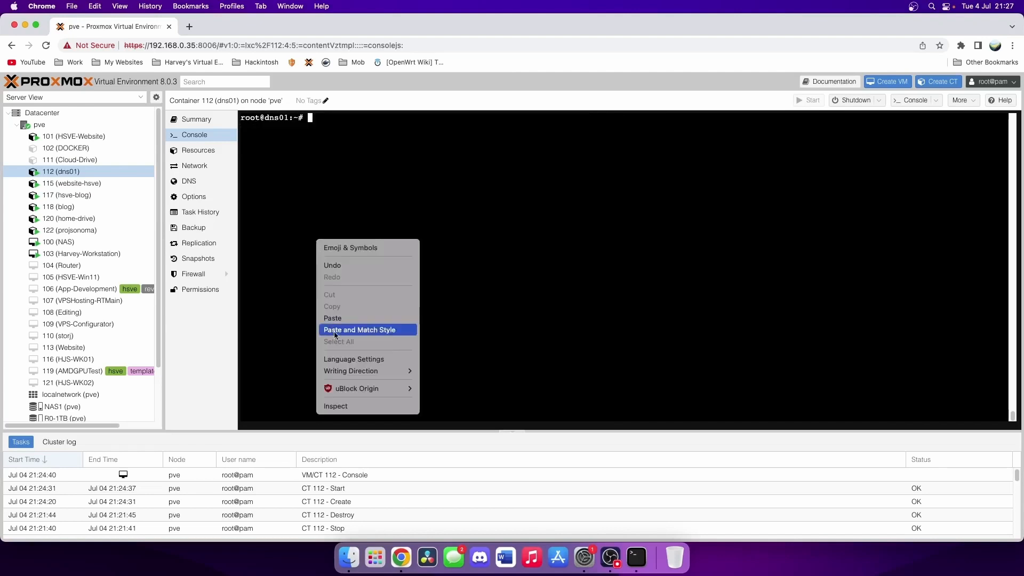
- Paste and run the Pi-hole install command, then get past the welcome, donation and static IP screens
left_click(334, 330)
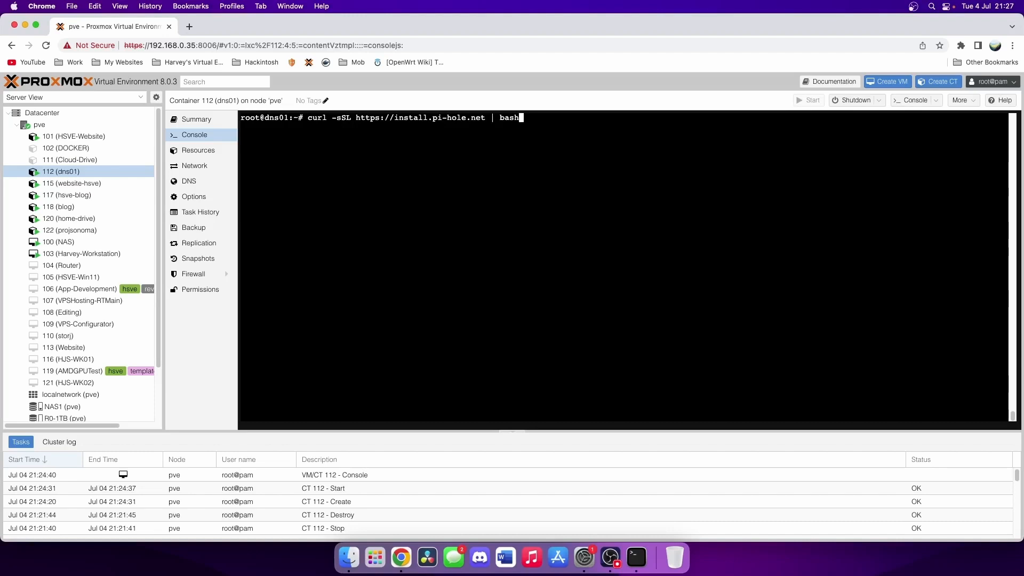
key("Return")
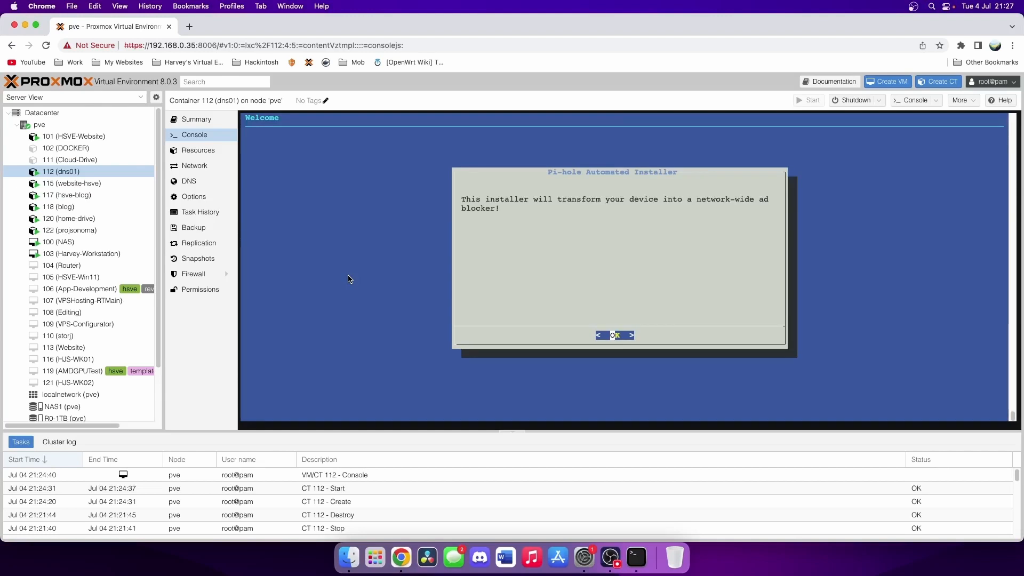
key("Return")
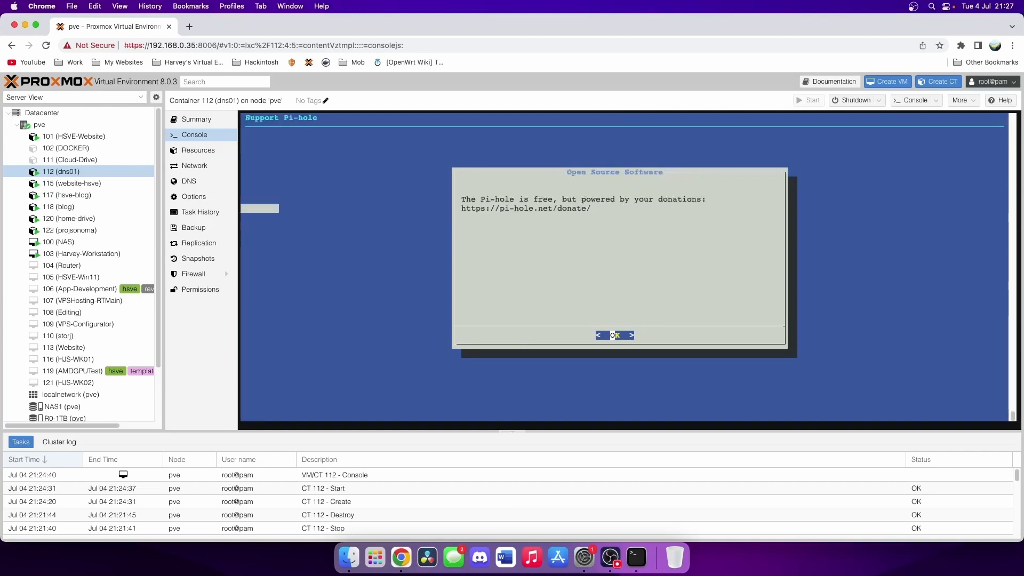
key("Return")
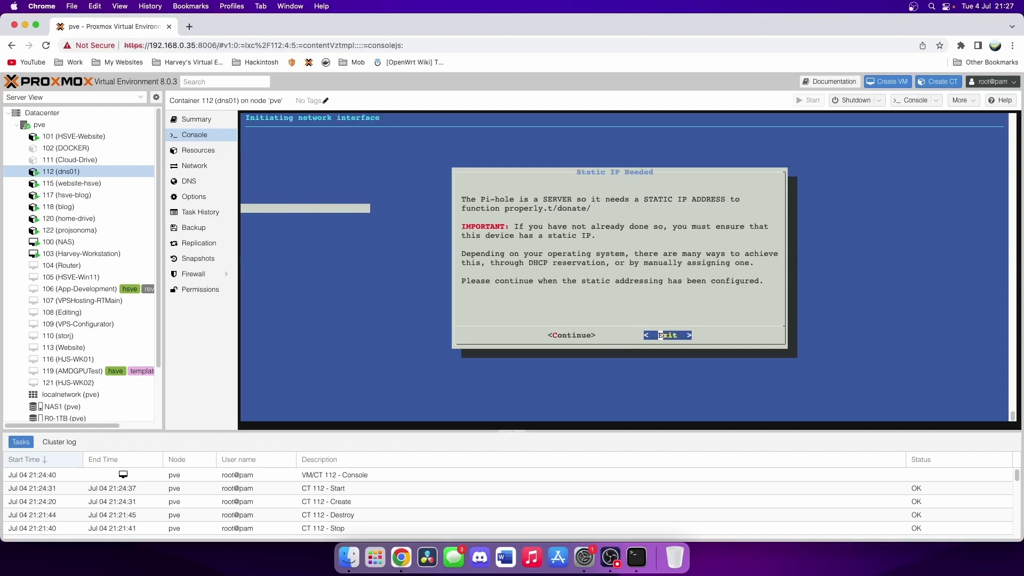
key("Left")
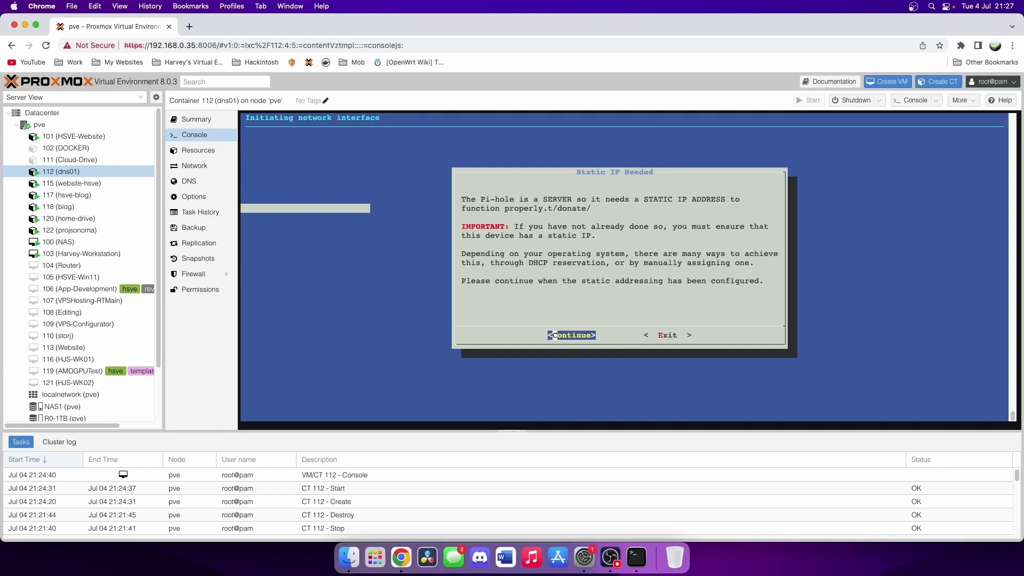
key("Return")
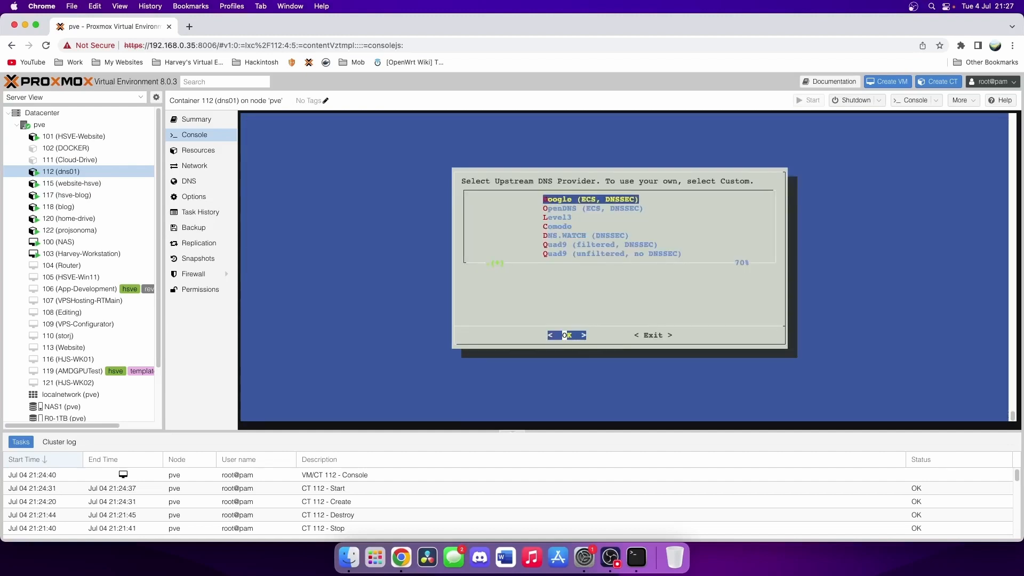
- Accept Google DNS, Unified Hosts blocklist, admin interface, lighttpd, query logging and Show everything
key("Return")
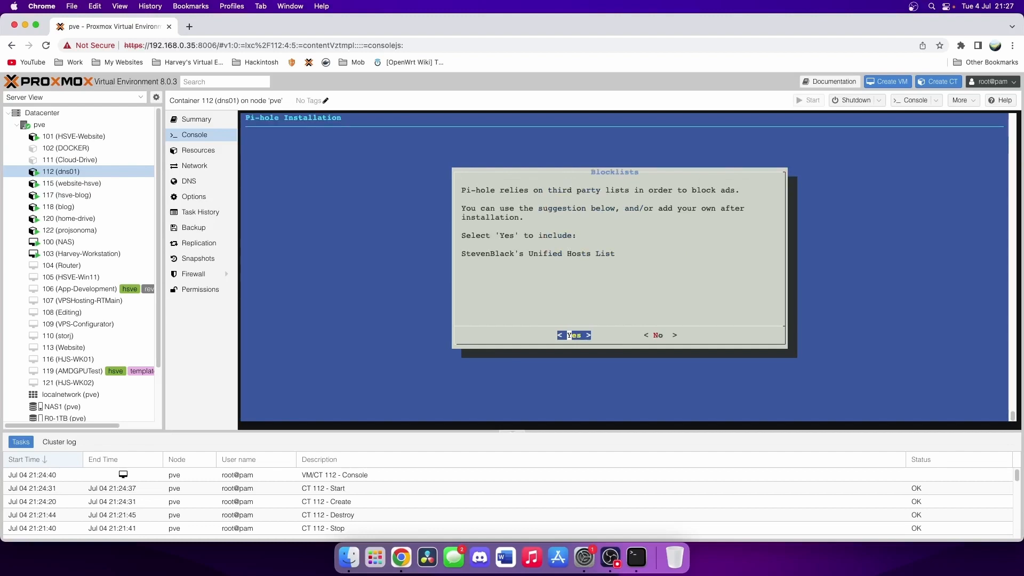
key("Return")
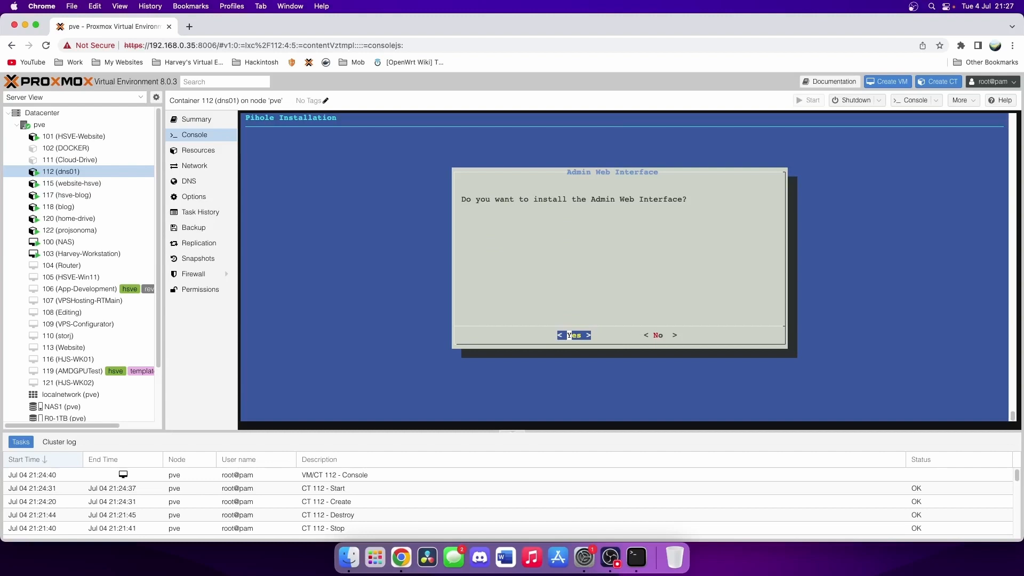
key("Return")
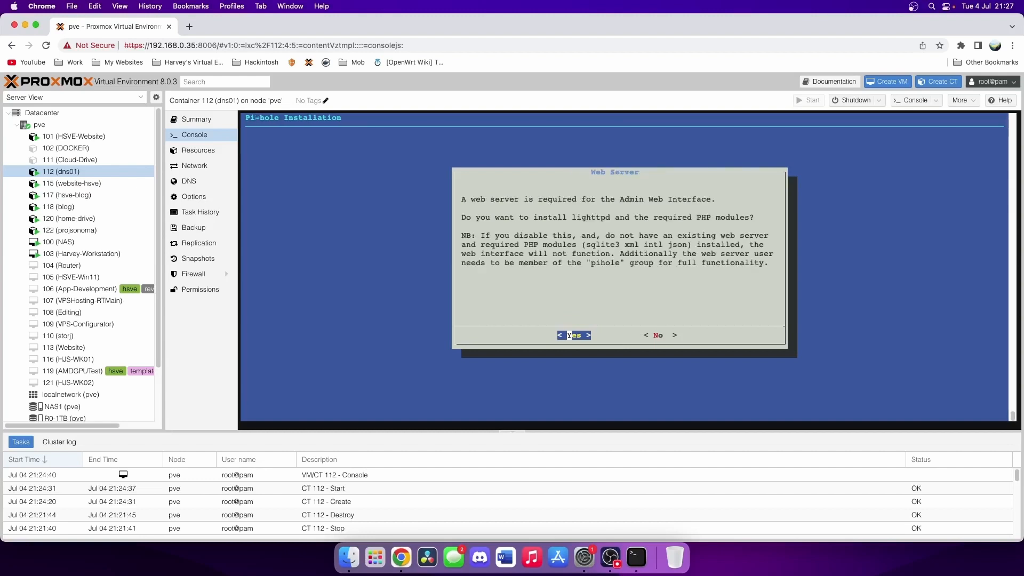
key("Return")
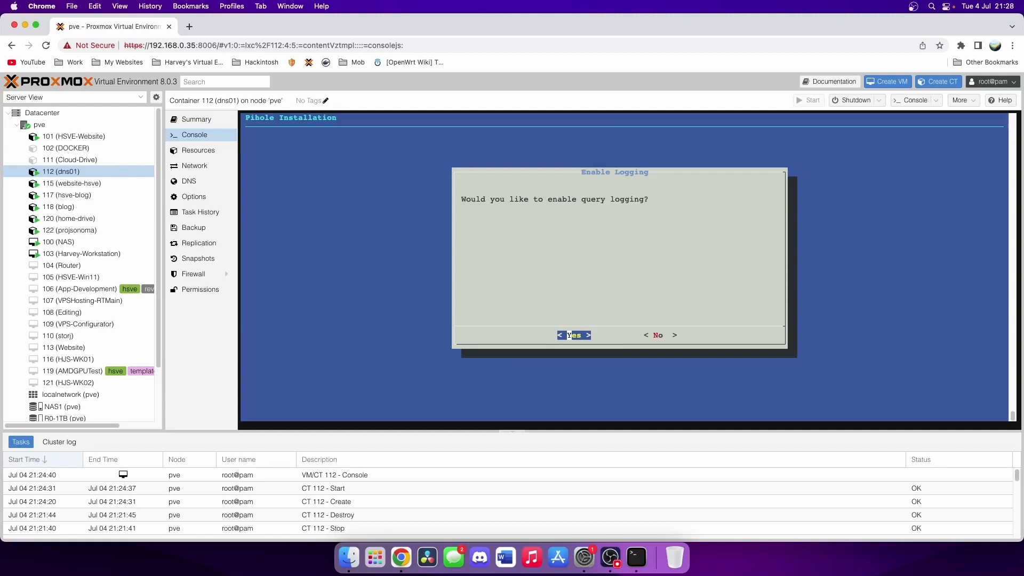
key("Return")
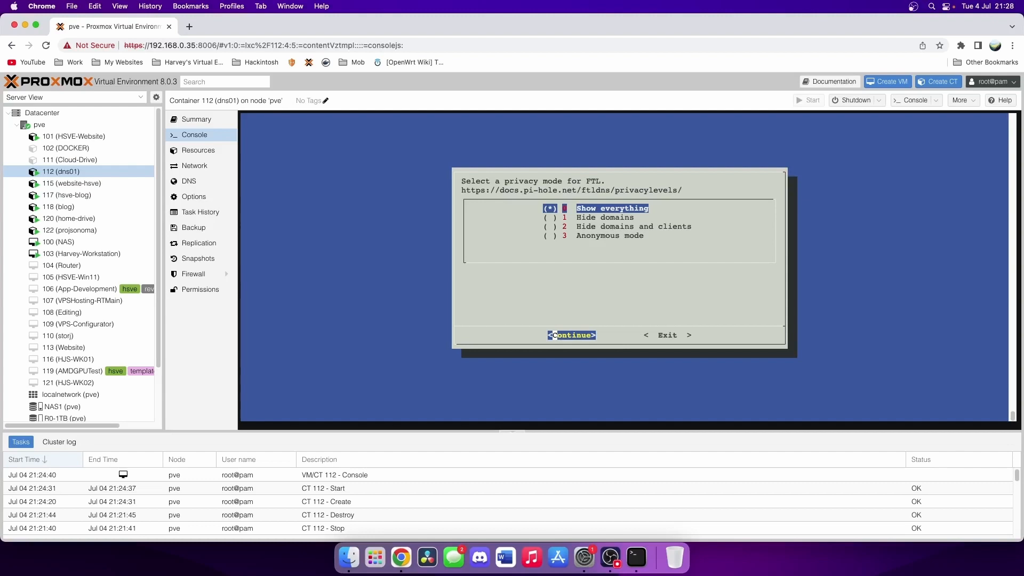
key("Return")
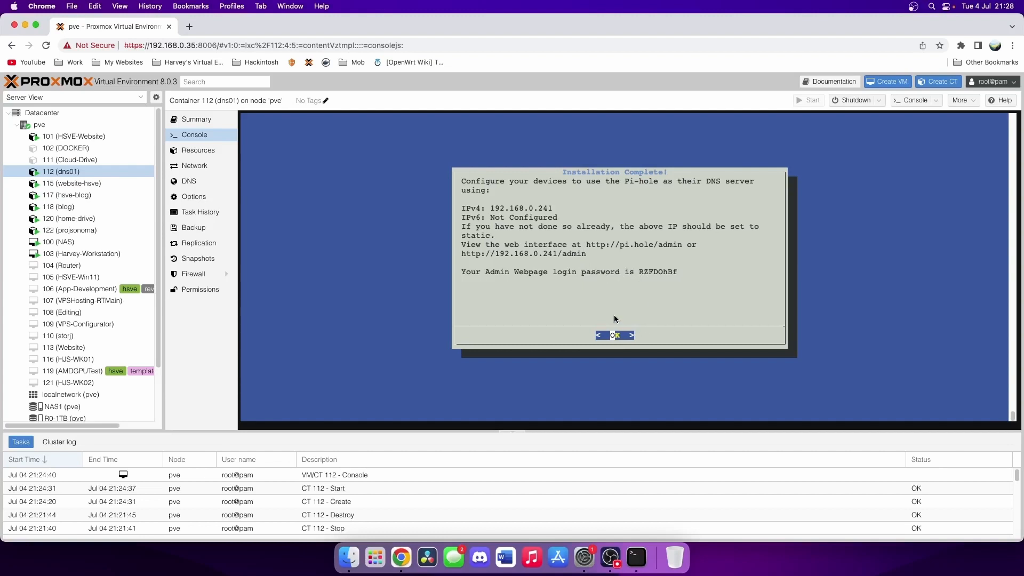
- Dismiss the install summary and load 192.168.0.241/admin in a new browser tab
key("Return")
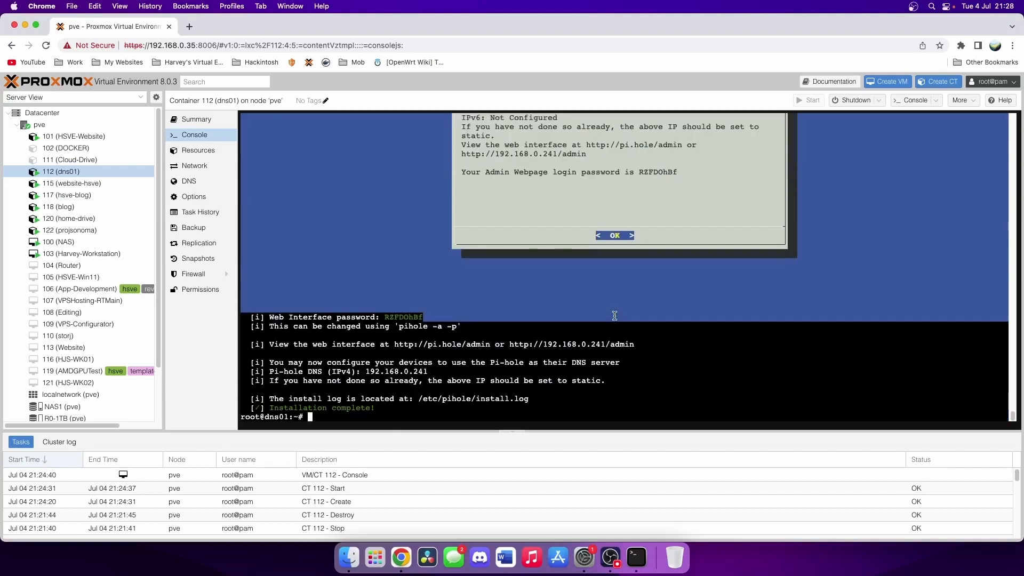
left_click(194, 30)
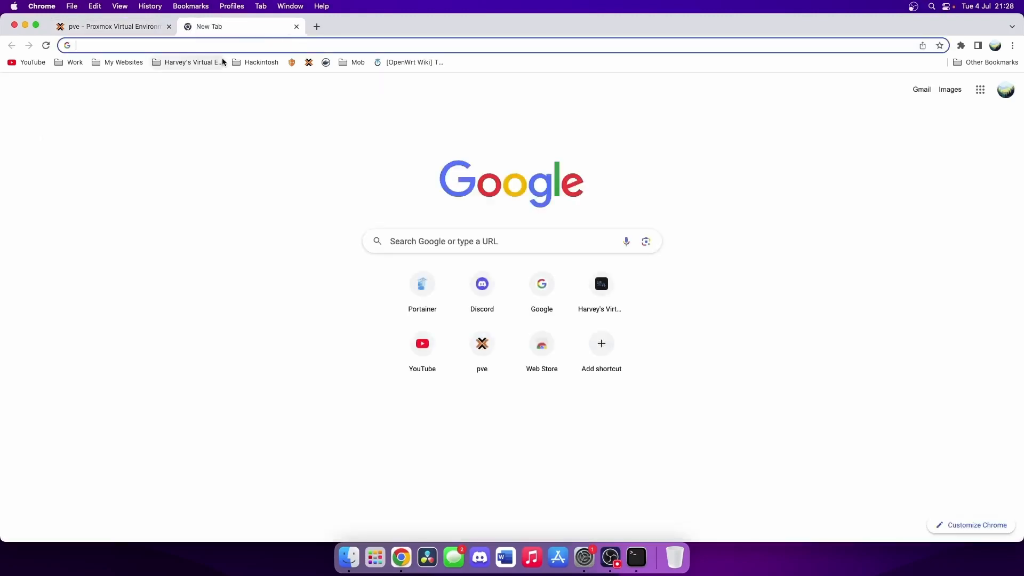
type("192.168.0.24")
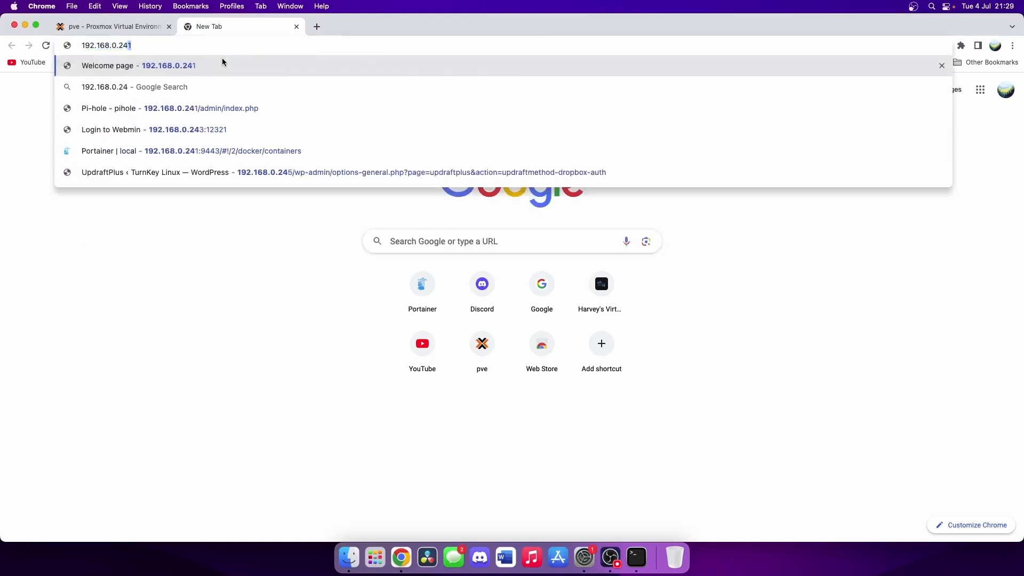
type("1")
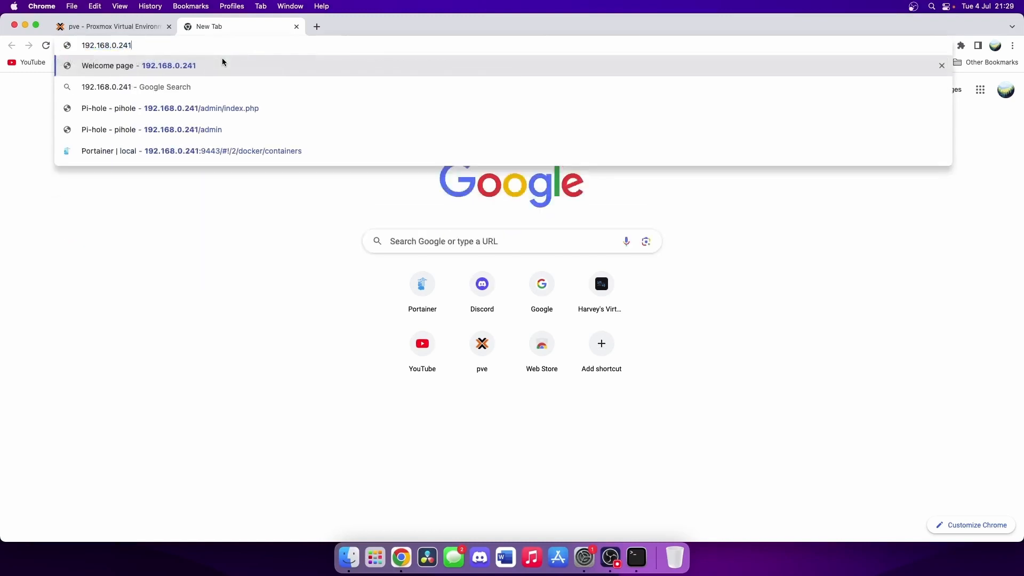
type("/admin")
key("Return")
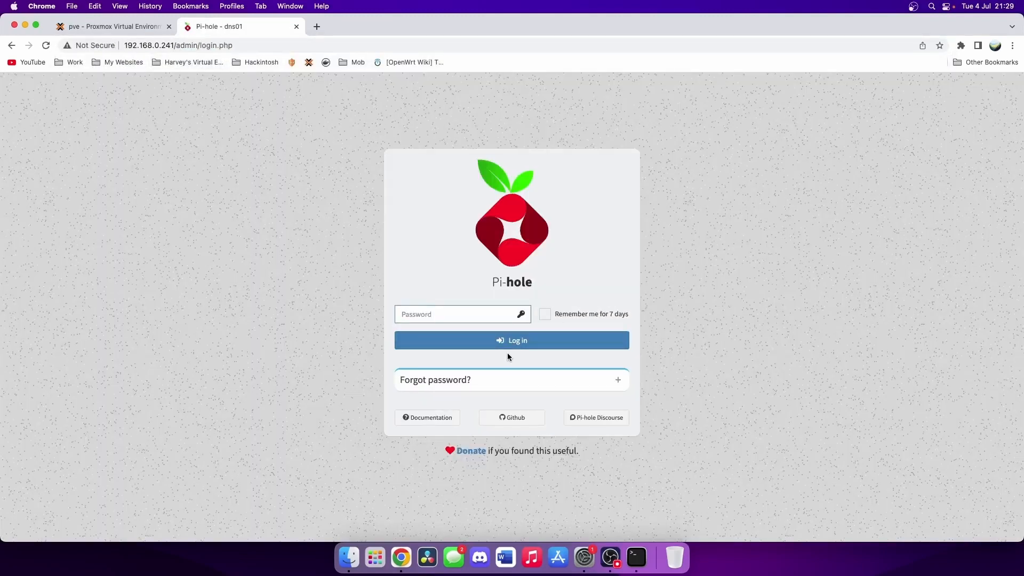
- Copy the 'pihole -a -p' password-reset command and return to the Proxmox console
left_click(481, 390)
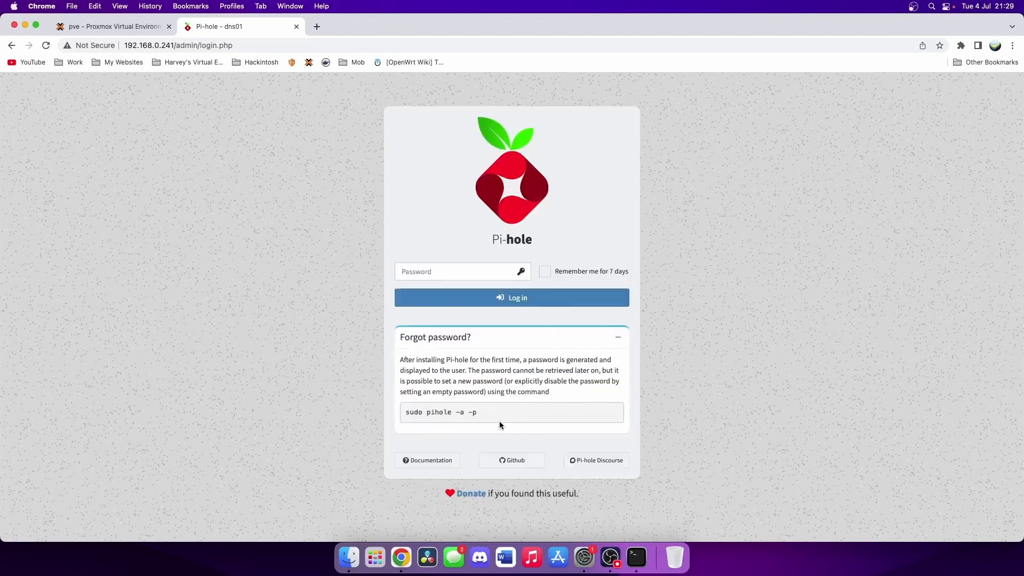
left_click_drag(488, 417, 427, 415)
right_click(435, 418)
left_click(442, 419)
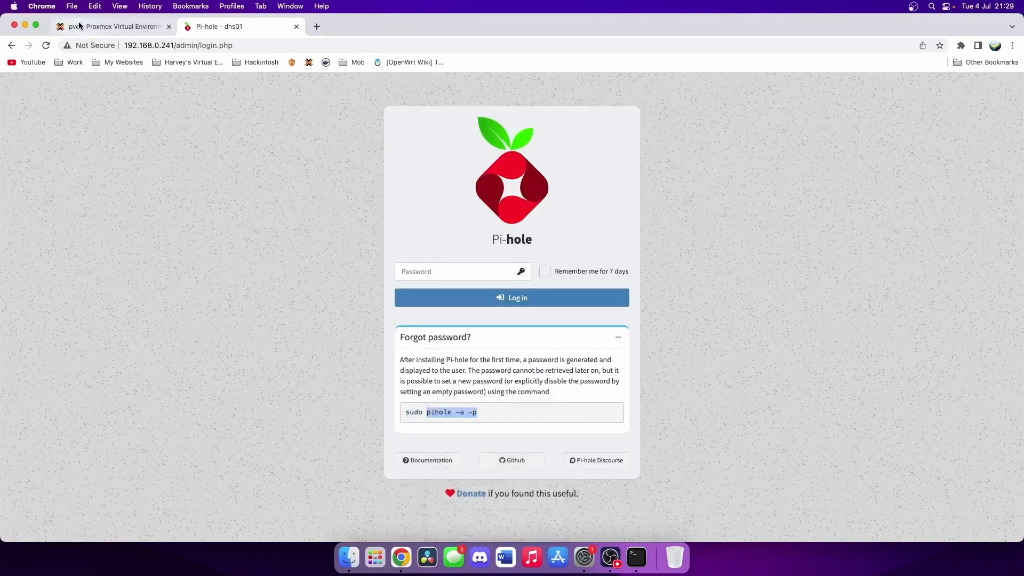
left_click(83, 26)
right_click(514, 252)
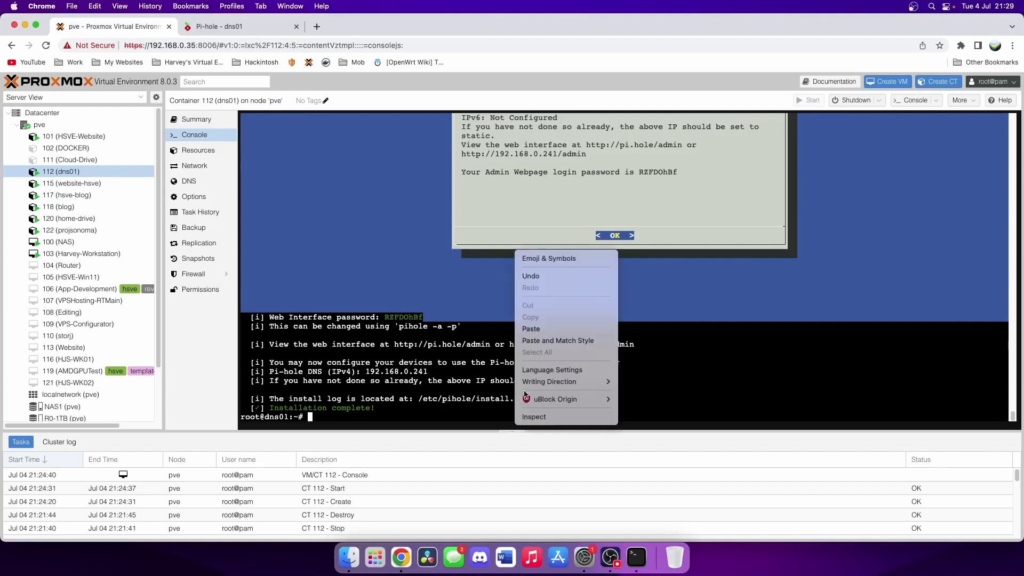
- Reset the Pi-hole web password with 'pihole -a -p' in the dns01 console, then go back to the login page
left_click(539, 343)
key("Return")
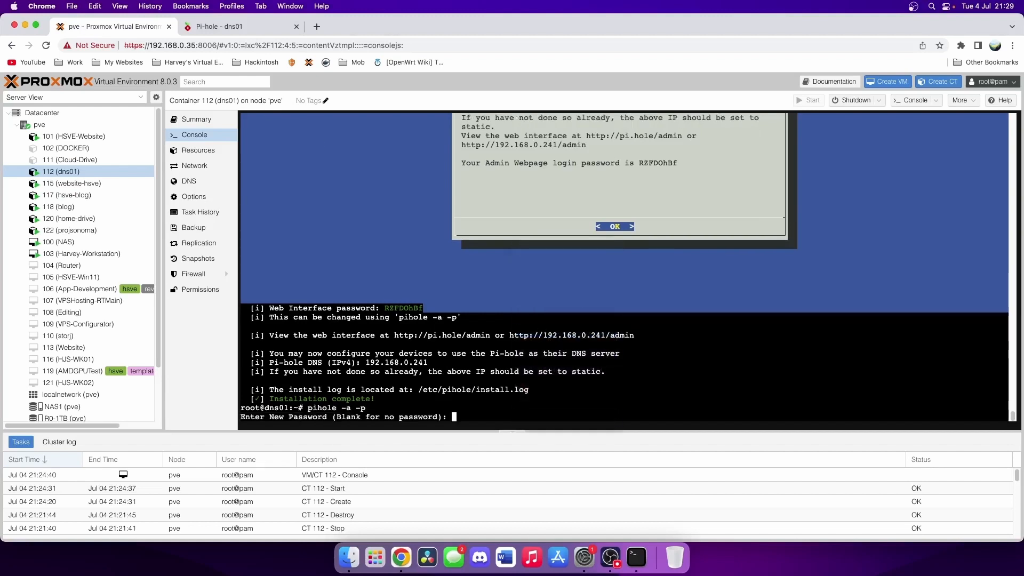
key("Return")
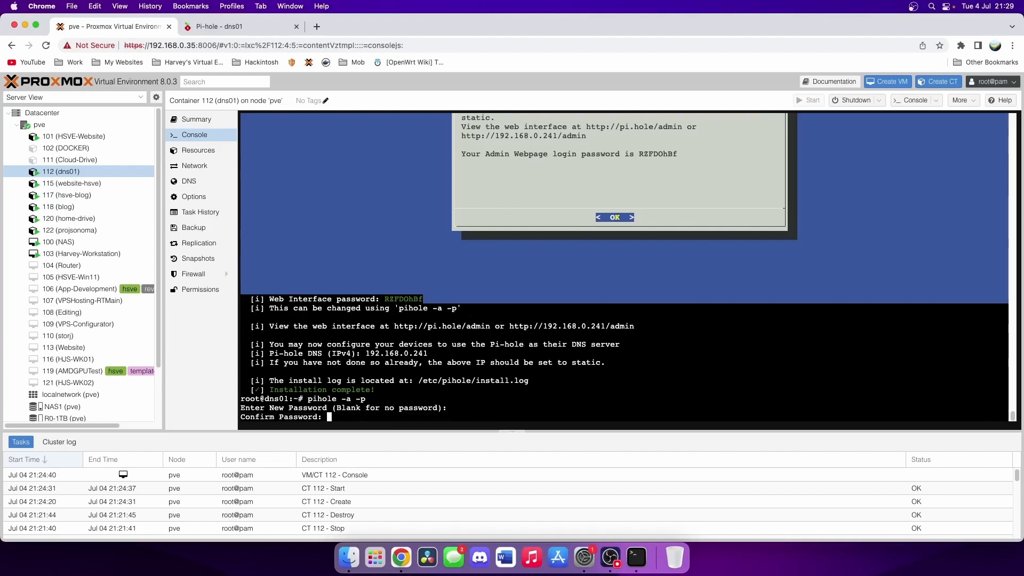
key("Return")
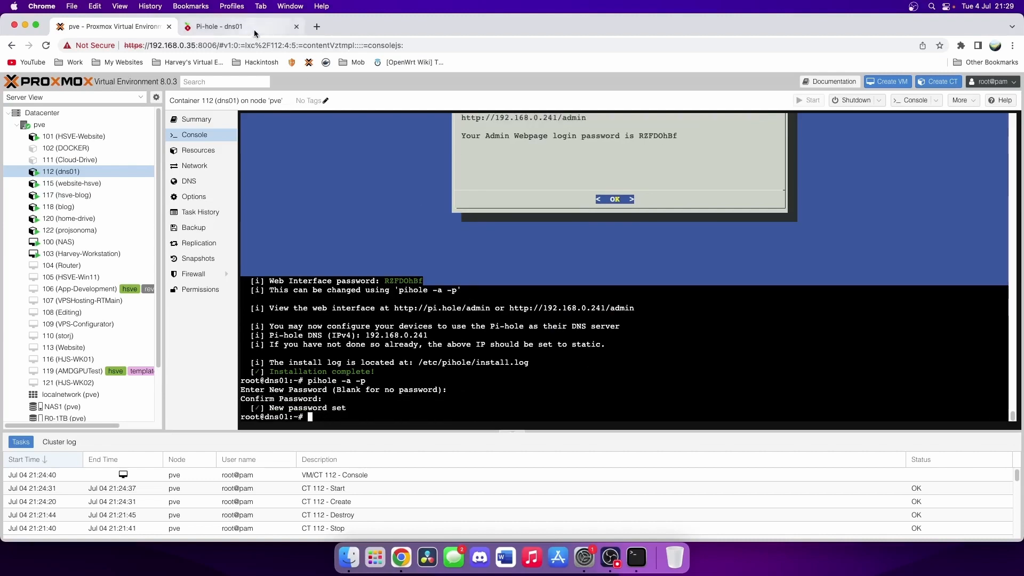
left_click(233, 29)
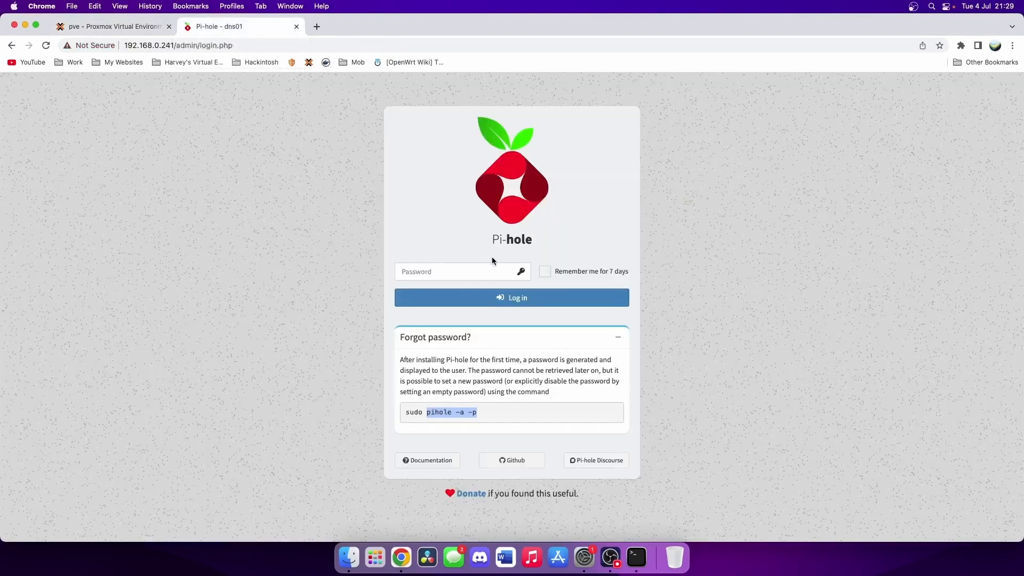
- Log in to Pi-hole with the new password and review the Pi-hole diagnosis messages
type("••••••")
key("Return")
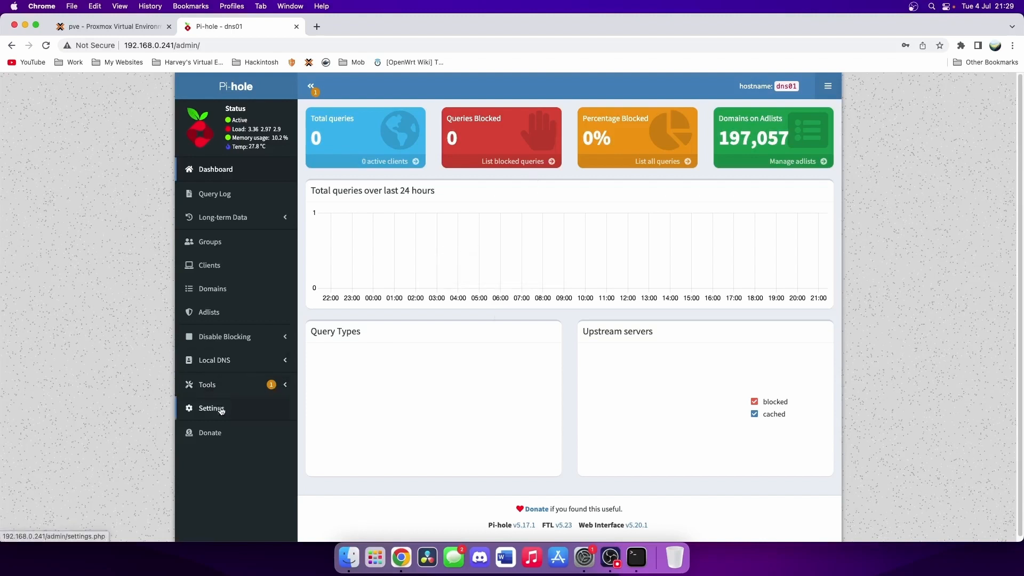
left_click(224, 388)
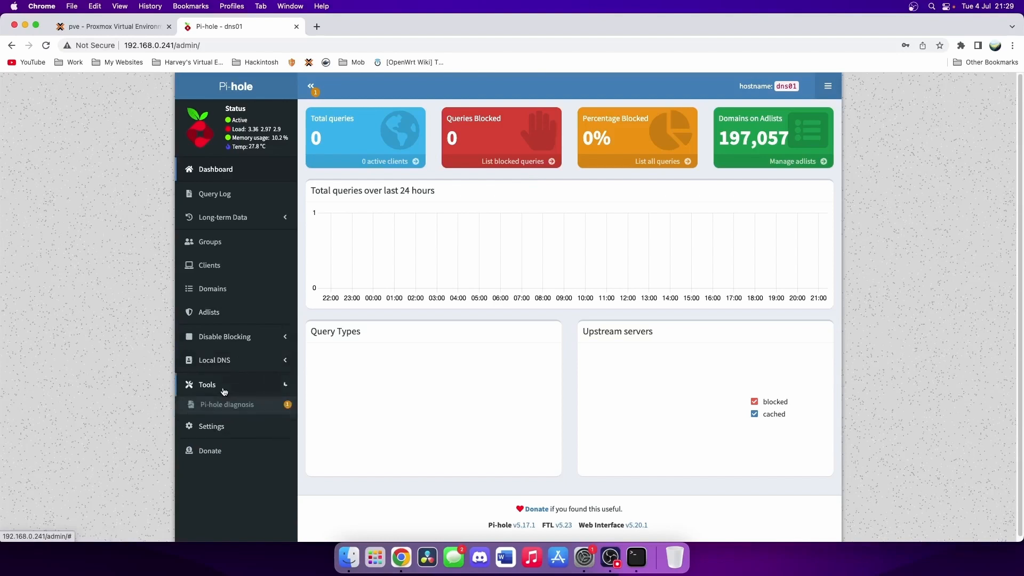
left_click(229, 406)
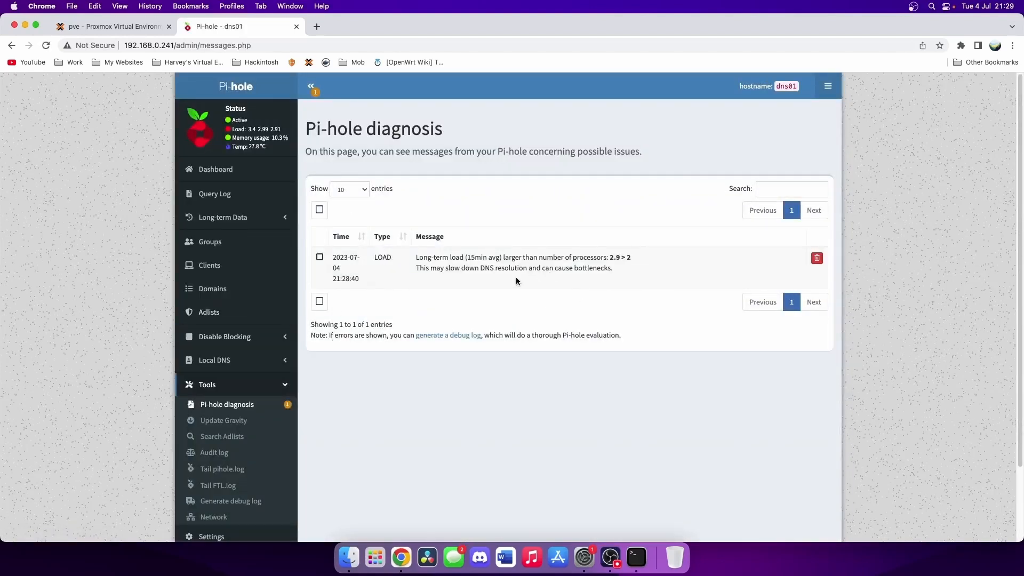
scroll(243, 282, "down", 3)
scroll(242, 283, "up", 3)
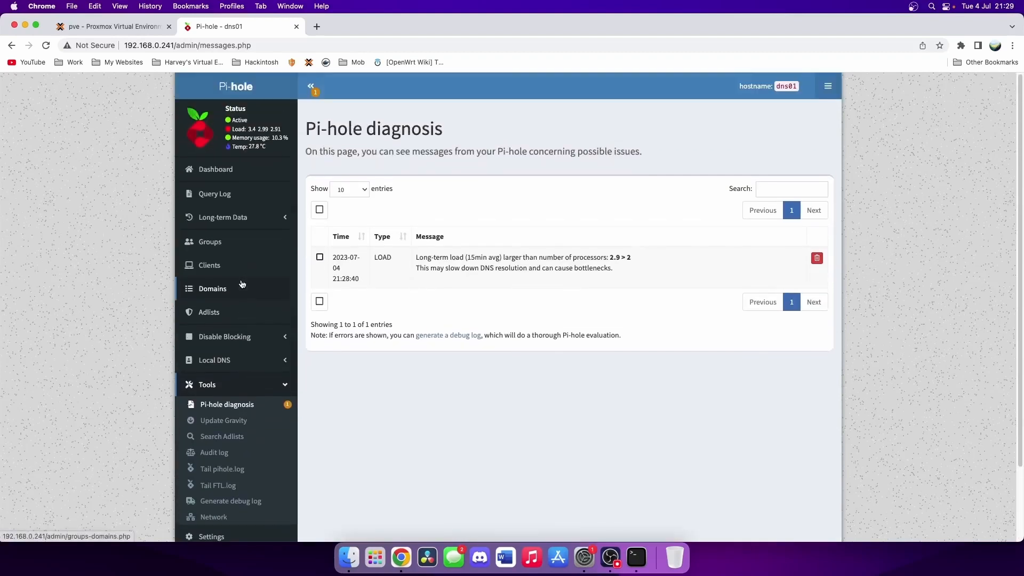
scroll(258, 374, "down", 1)
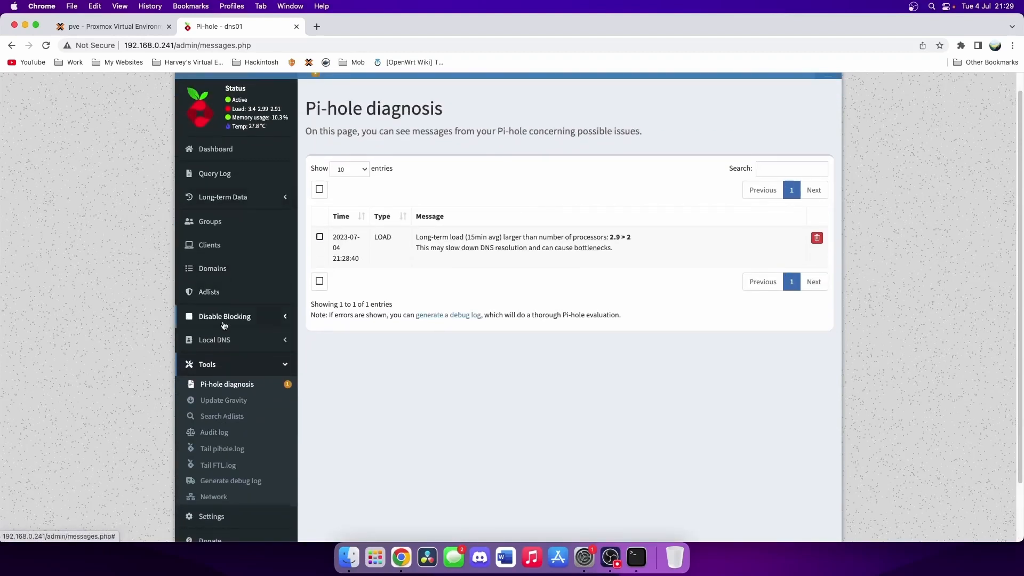
- Check the empty Local DNS Records page, then return to the Pi-hole dashboard
left_click(219, 340)
left_click(221, 381)
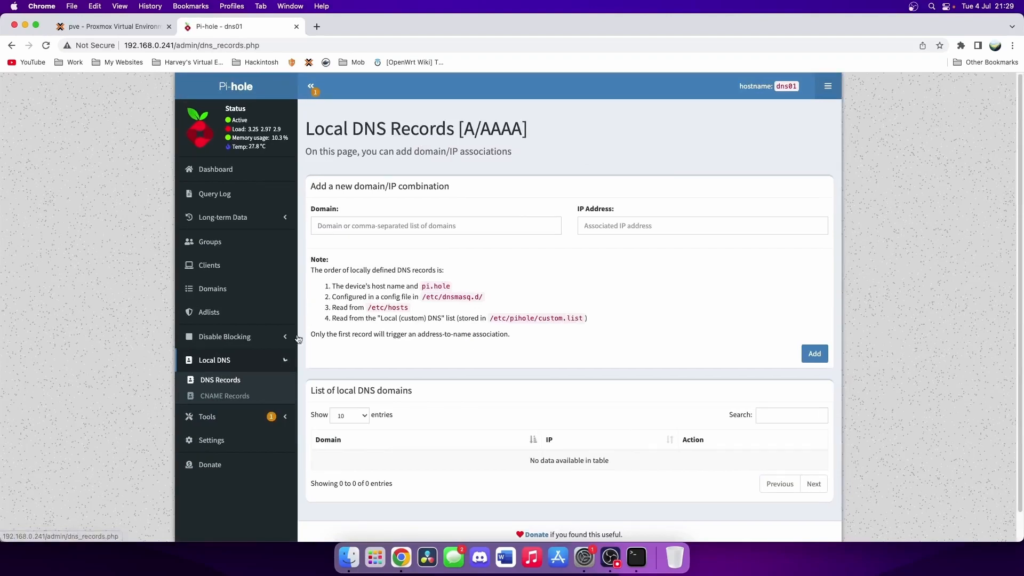
left_click(368, 225)
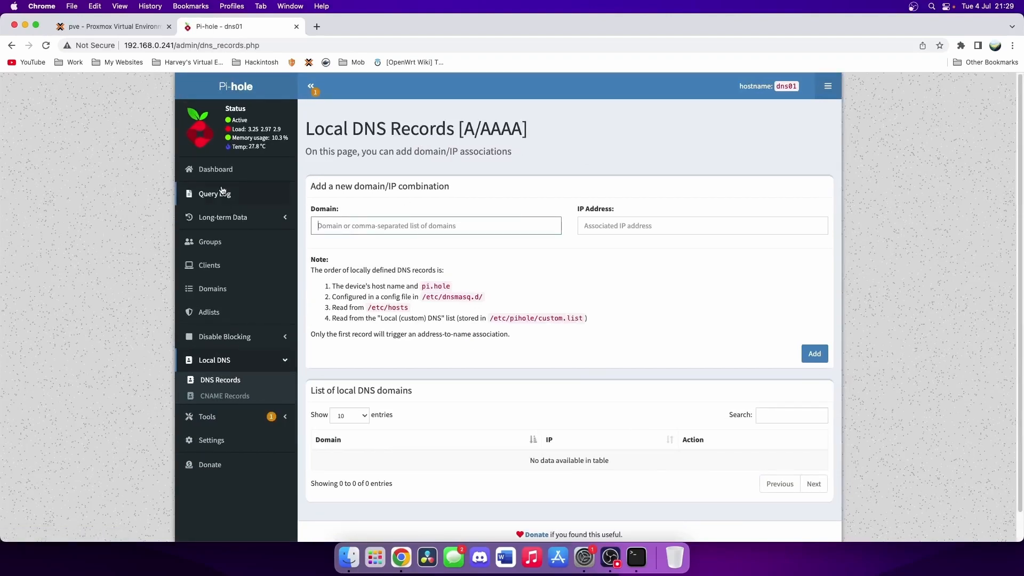
left_click(218, 169)
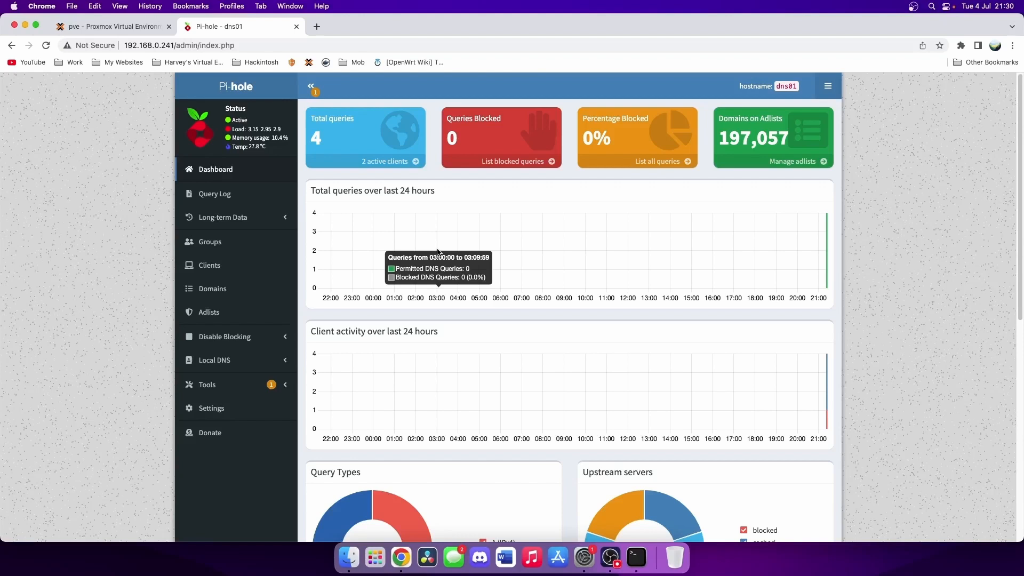
left_click(584, 559)
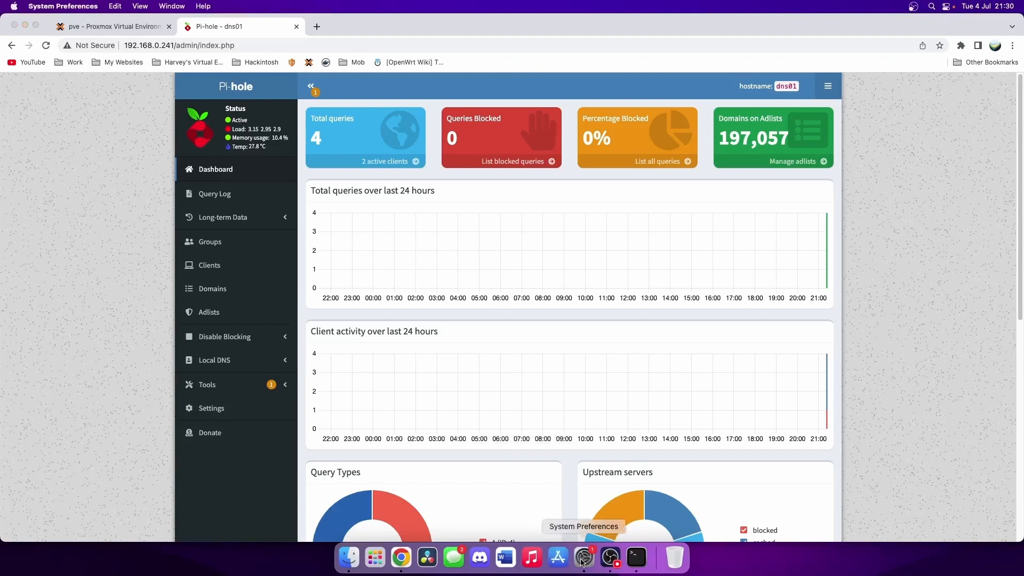
- In the Ethernet advanced DNS settings, add 192.168.0.241 as a DNS server
left_click_drag(727, 104, 775, 162)
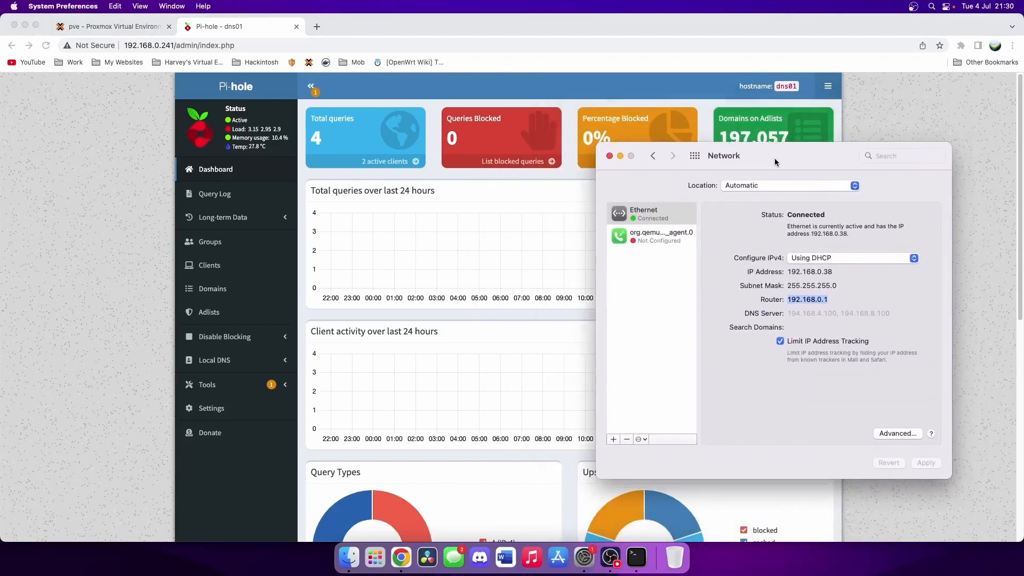
left_click(892, 433)
left_click(719, 209)
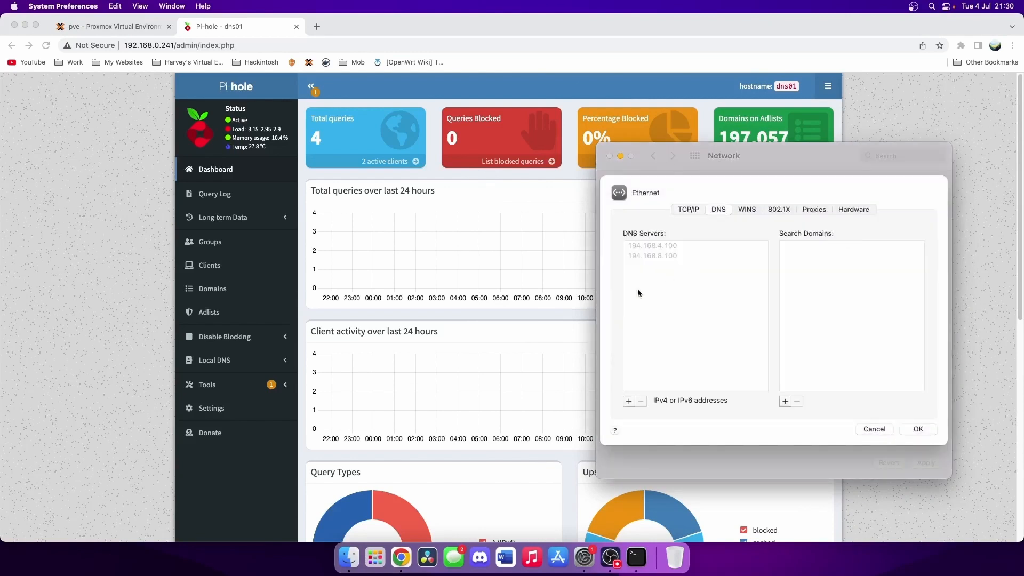
left_click(628, 400)
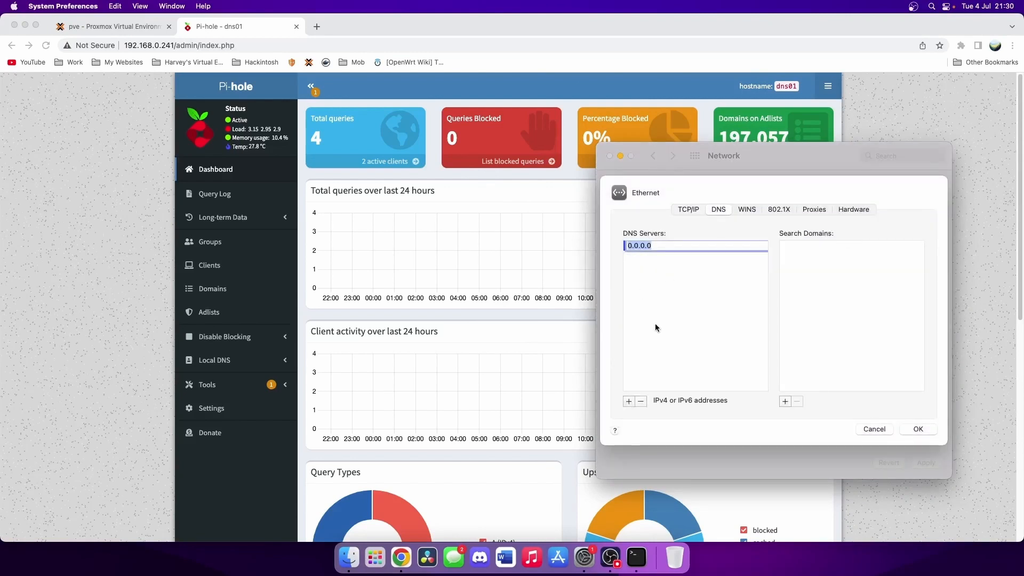
type("192.168.0.")
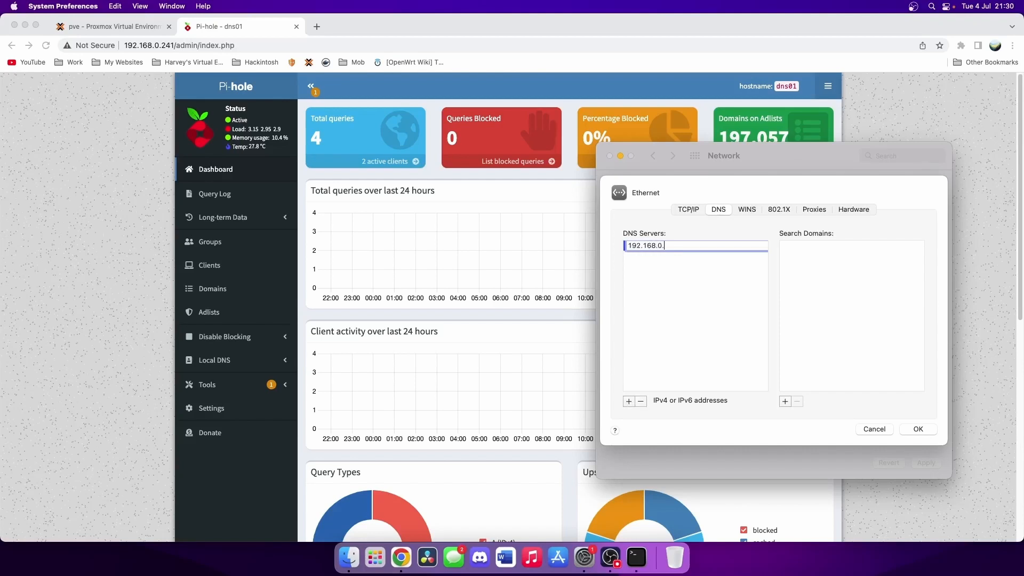
type("241")
left_click(674, 312)
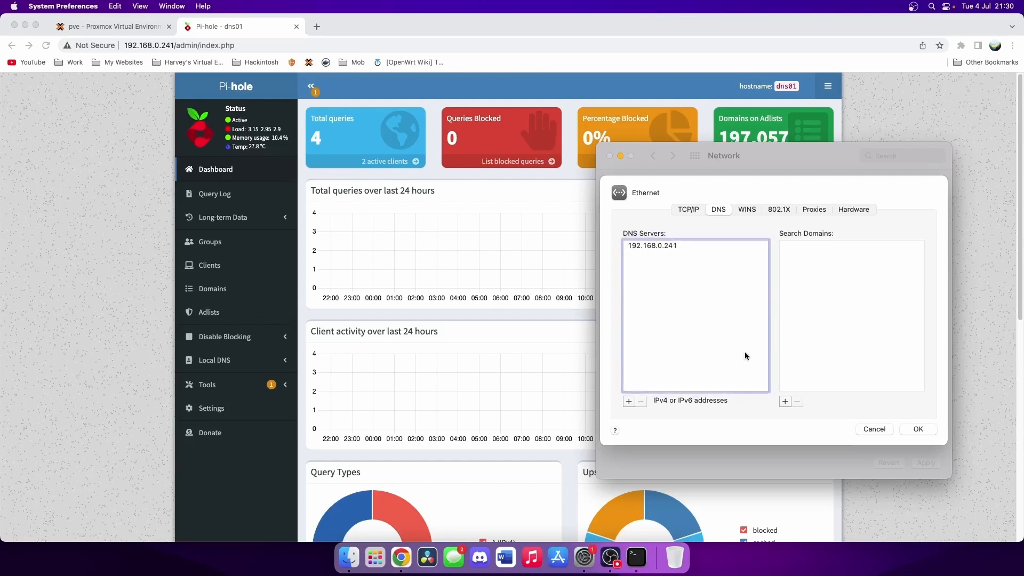
- Add 1.1.1.1 as a second DNS server, apply the change, and return to the Pi-hole dashboard
left_click(628, 401)
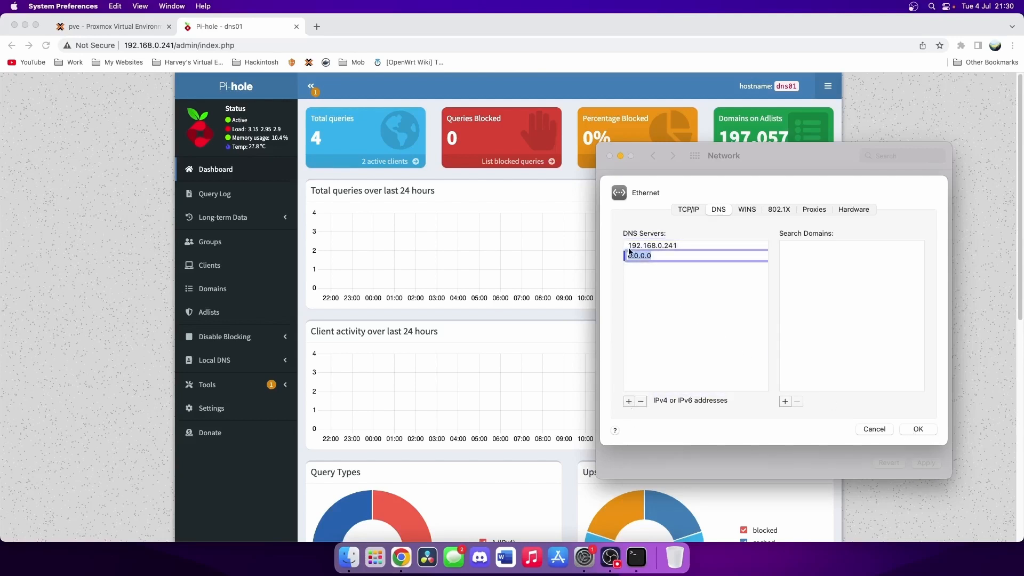
type("1.1.1.1")
key("Return")
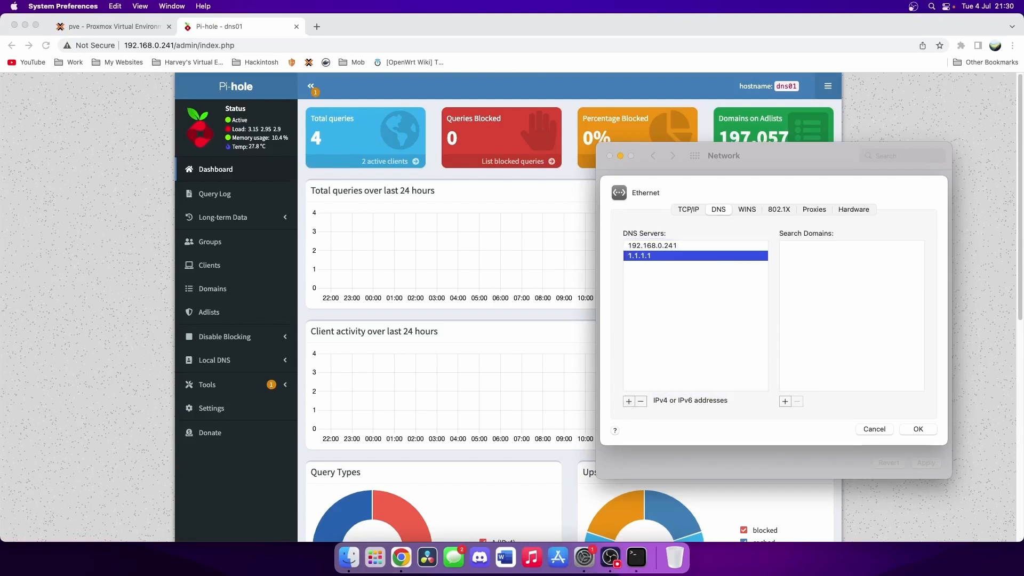
left_click(720, 320)
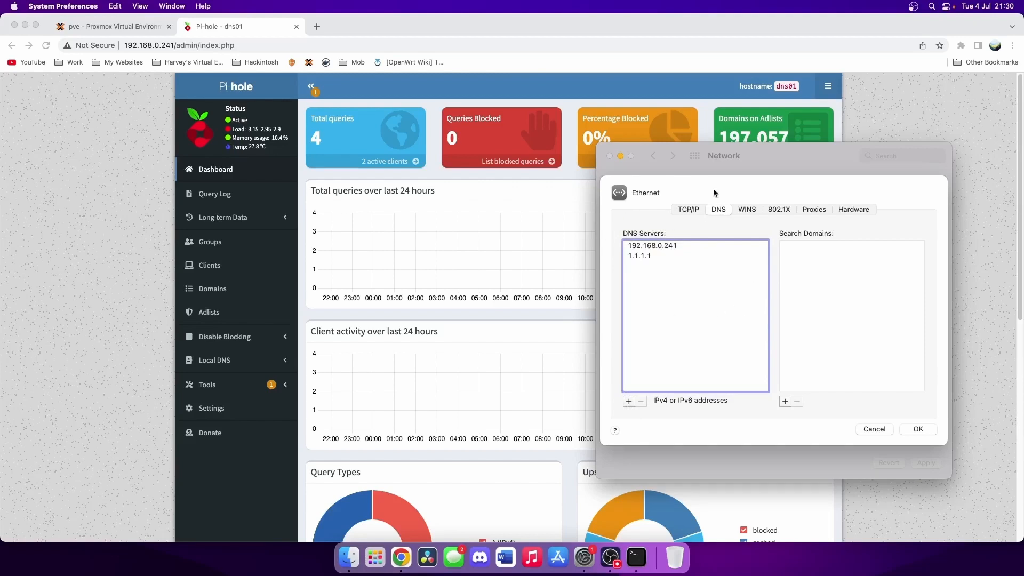
left_click(647, 257)
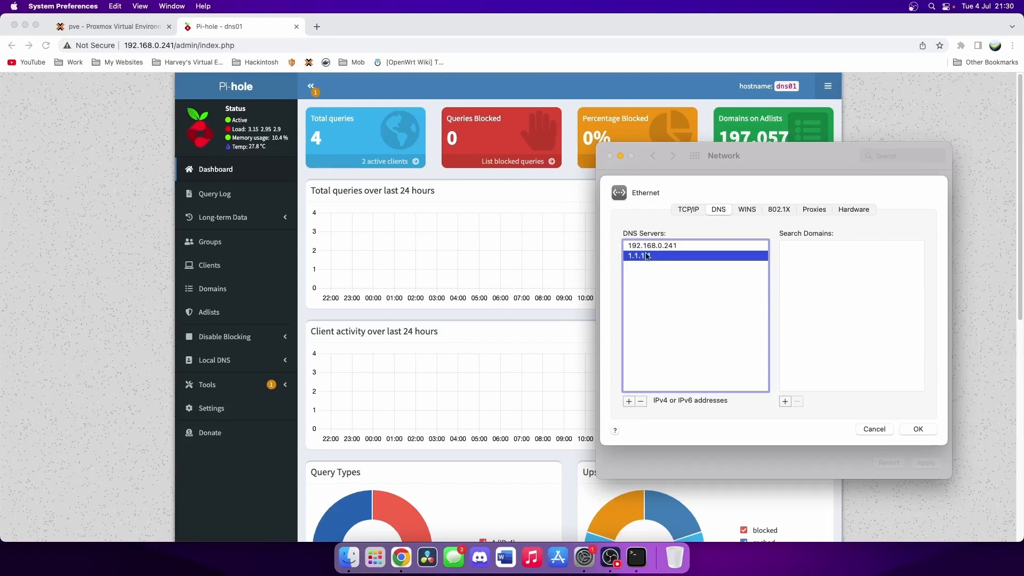
left_click(918, 430)
left_click(925, 462)
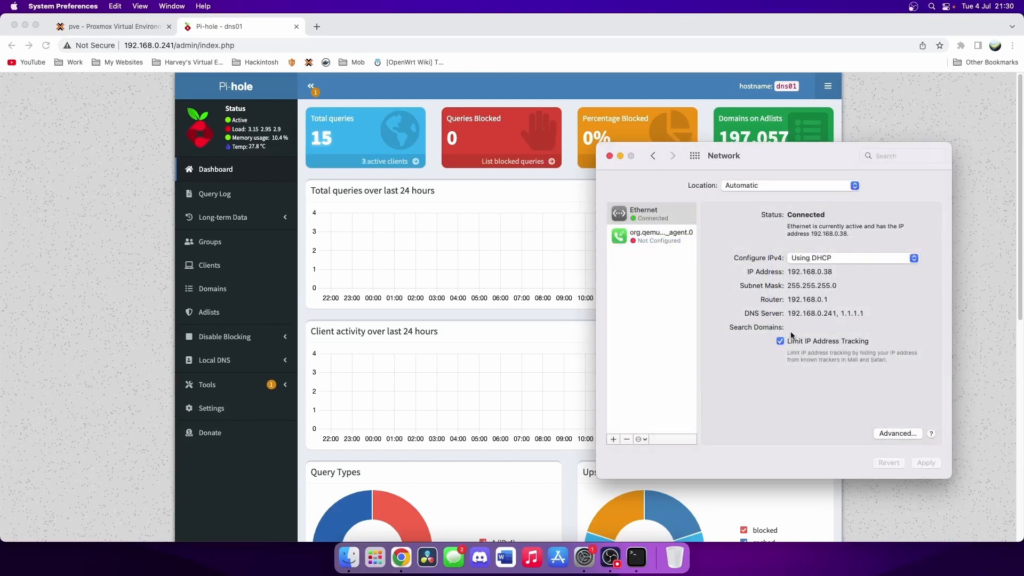
left_click(440, 191)
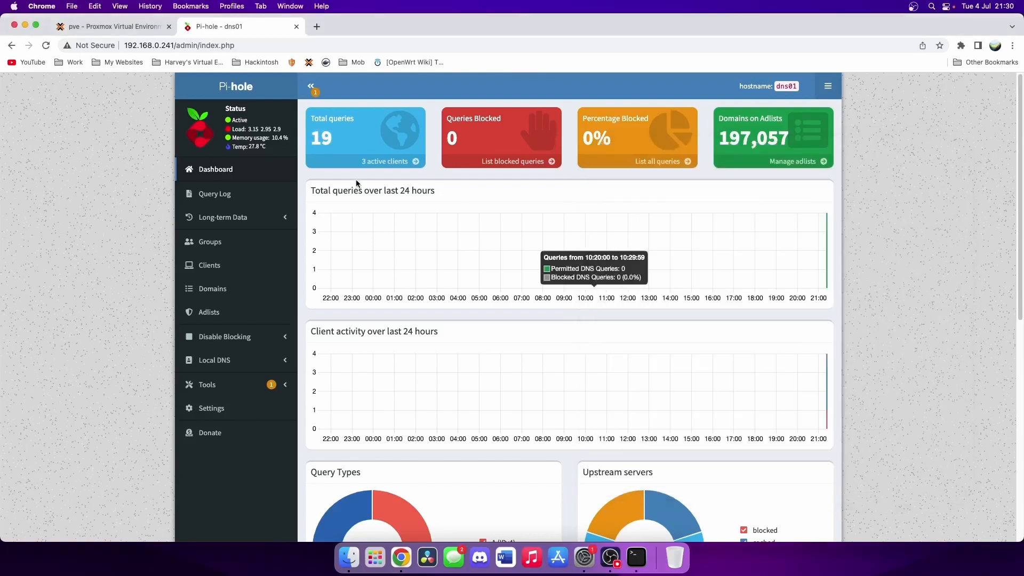
- View Pi-hole's active clients and check the Mac's IP address in network settings
left_click(392, 161)
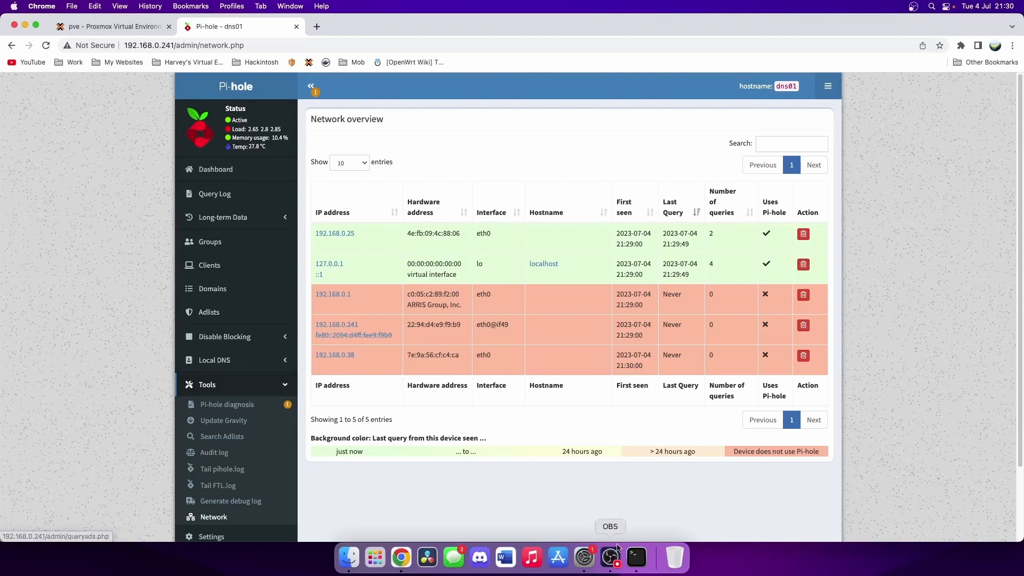
left_click(584, 557)
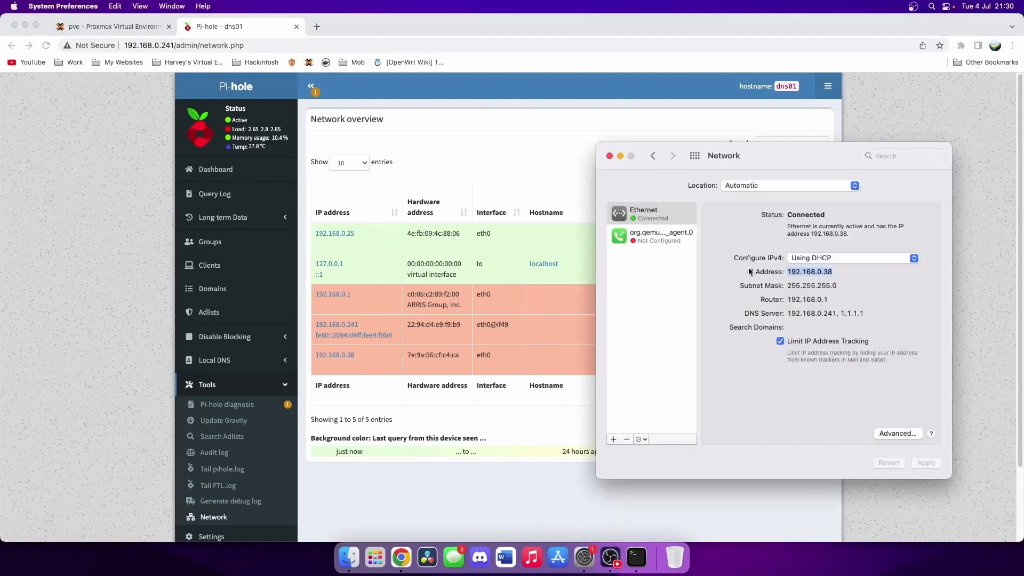
left_click(209, 181)
- Page through the Query Log's recent queries from 192.168.0.38, then return to the dashboard
left_click(210, 194)
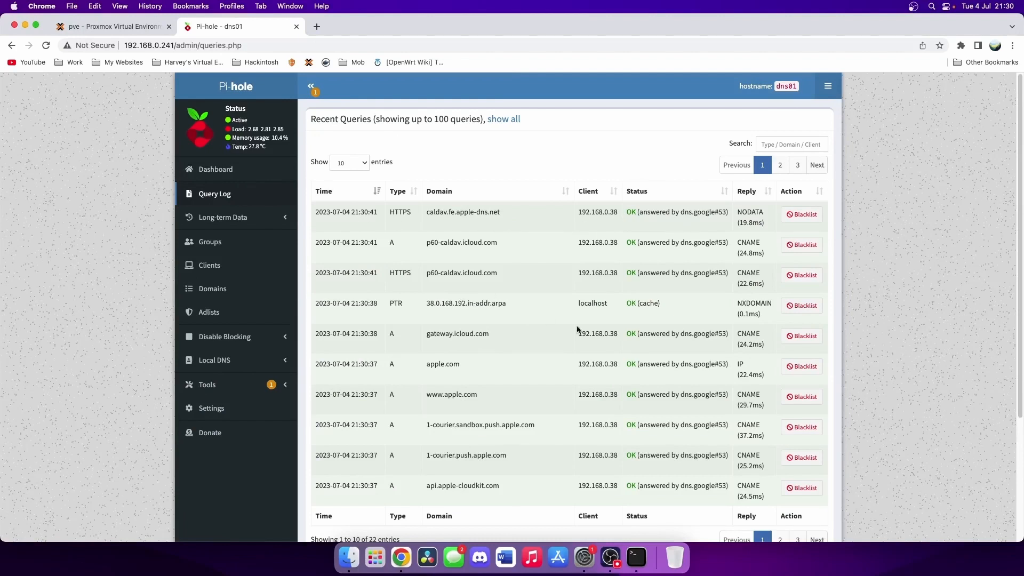
scroll(578, 327, "down", 1)
scroll(624, 245, "up", 1)
scroll(552, 501, "down", 1)
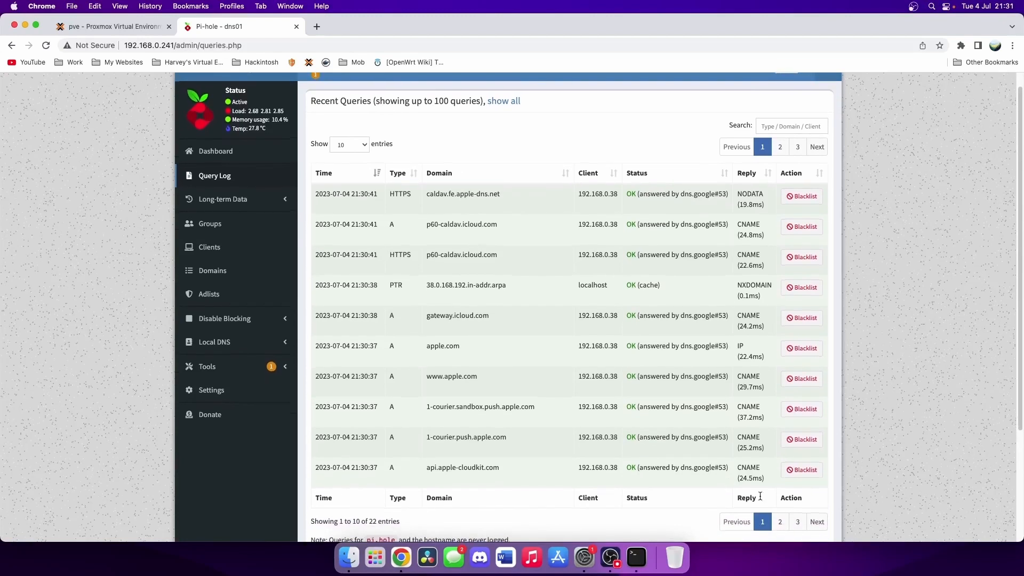
left_click(779, 523)
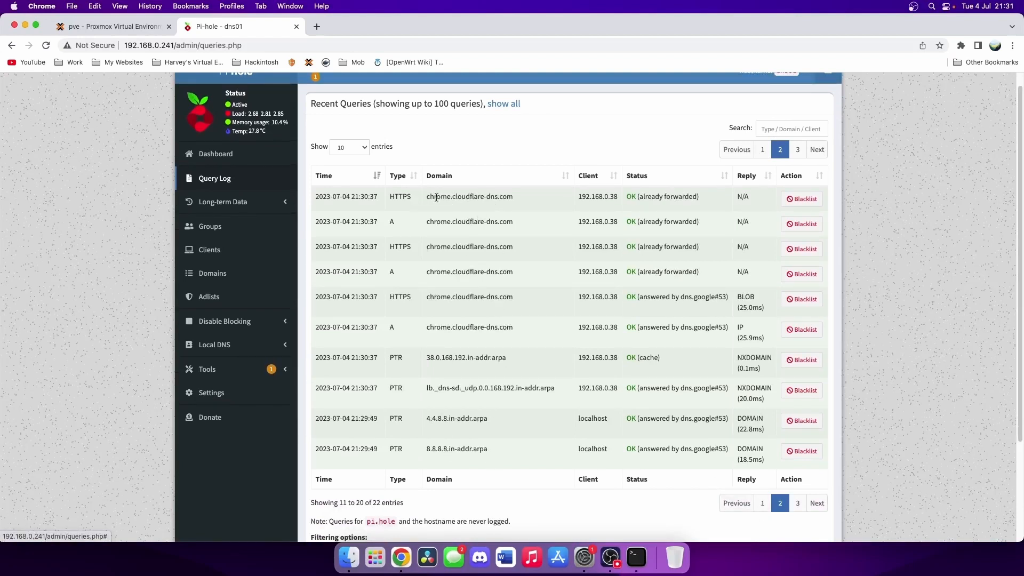
left_click(736, 502)
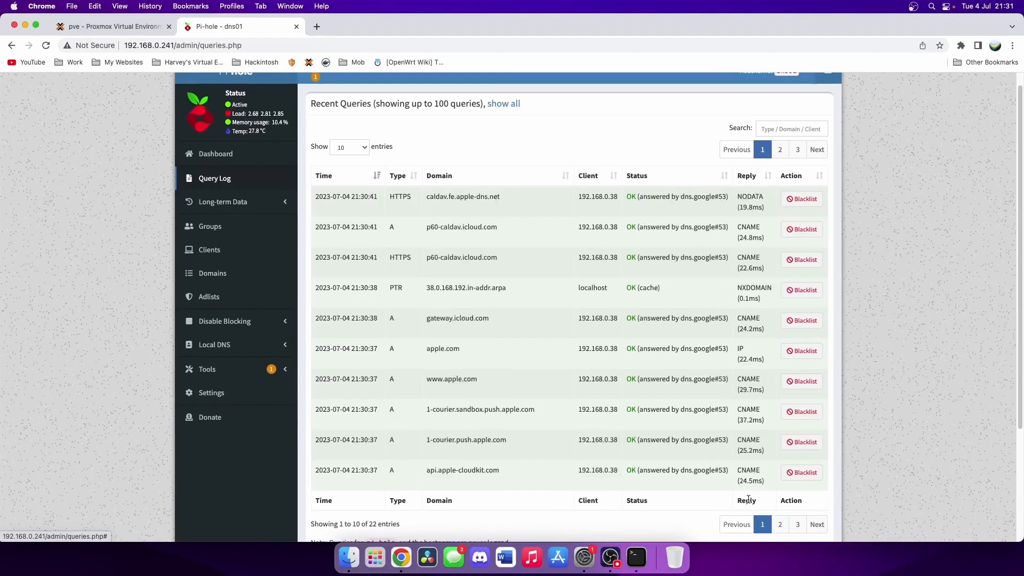
left_click(215, 154)
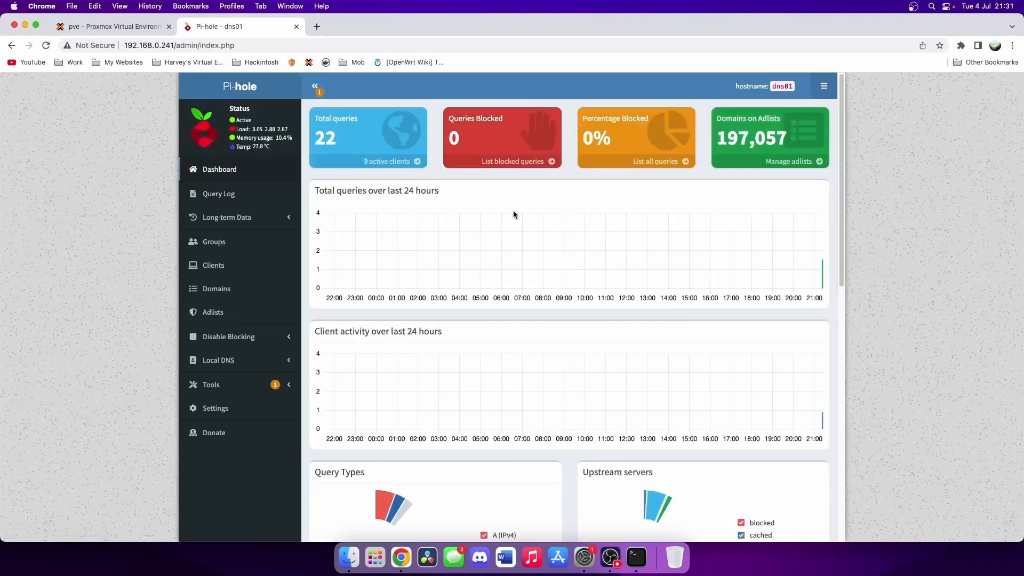
scroll(634, 172, "down", 4)
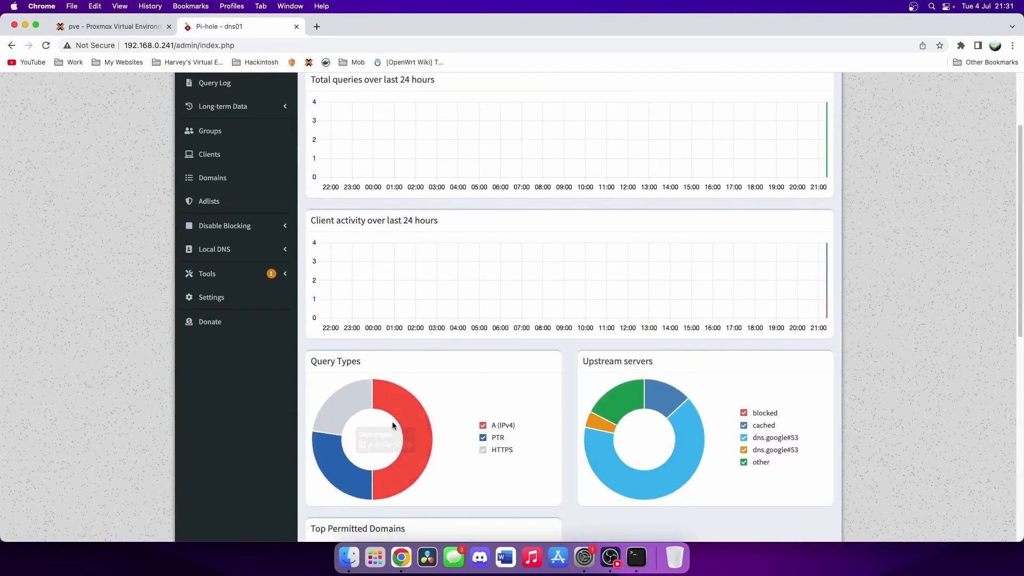
scroll(645, 330, "up", 3)
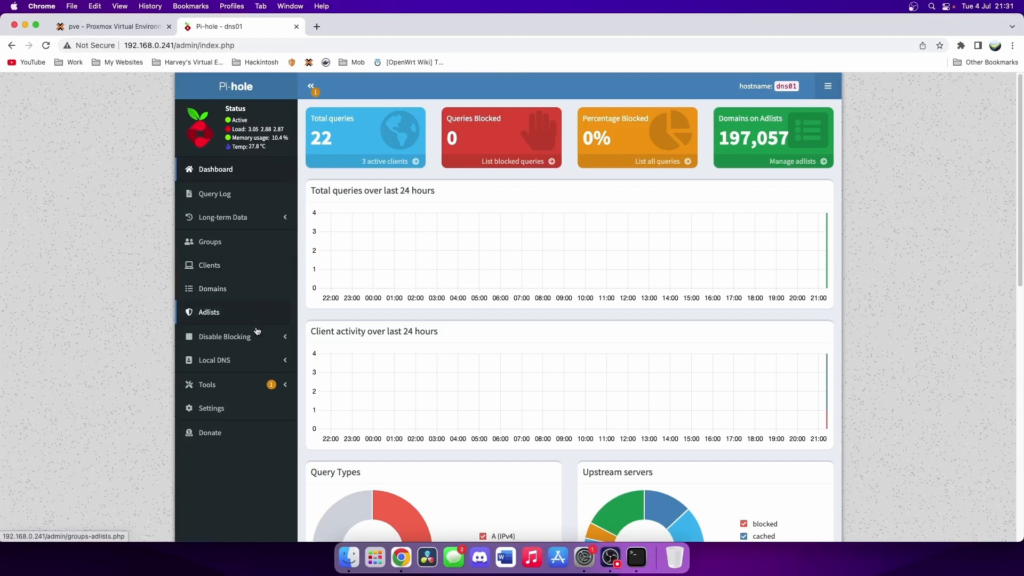
- Add a Local DNS record pointing proxmox.home.local to the Proxmox server's IP address
left_click(226, 361)
left_click(212, 384)
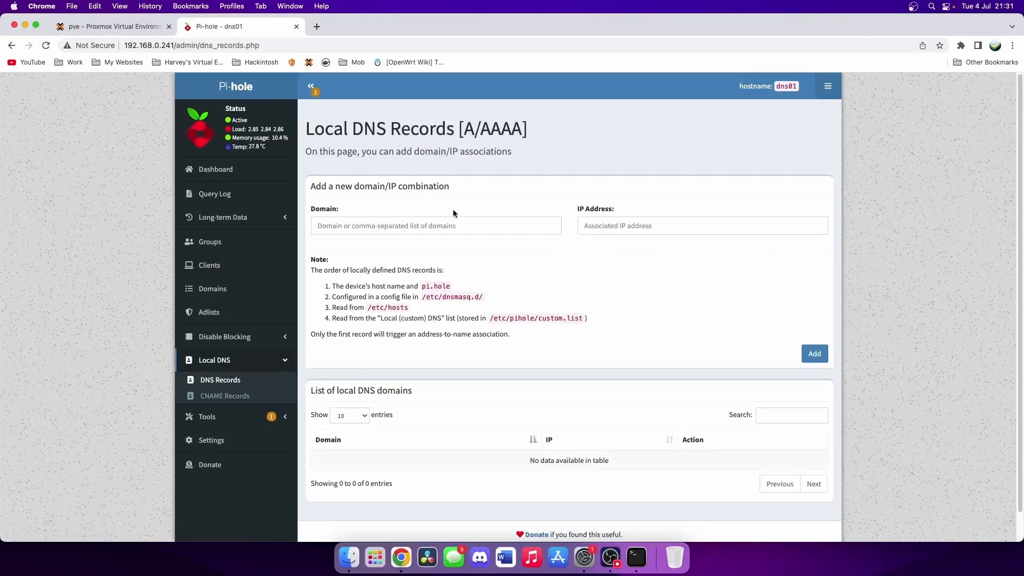
left_click(424, 224)
type("p")
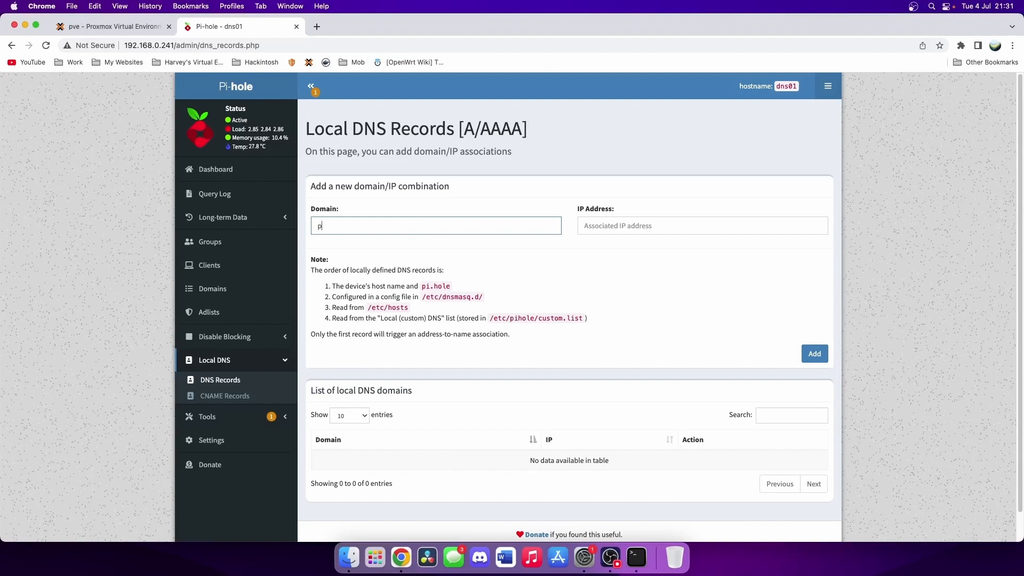
type("roxmox.home.local")
key("Tab")
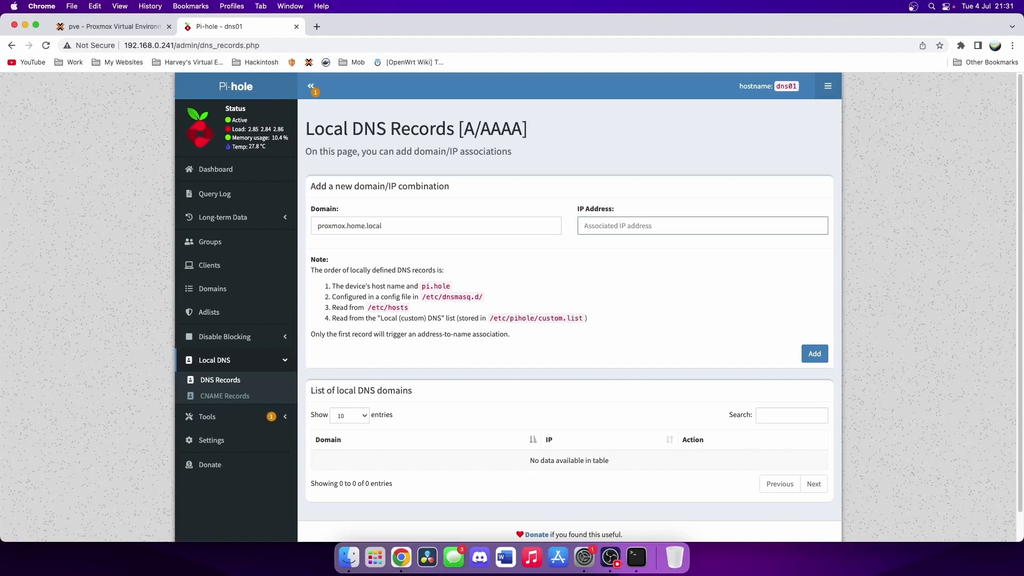
type("192.165")
type(".0.35")
left_click(826, 354)
left_click(318, 27)
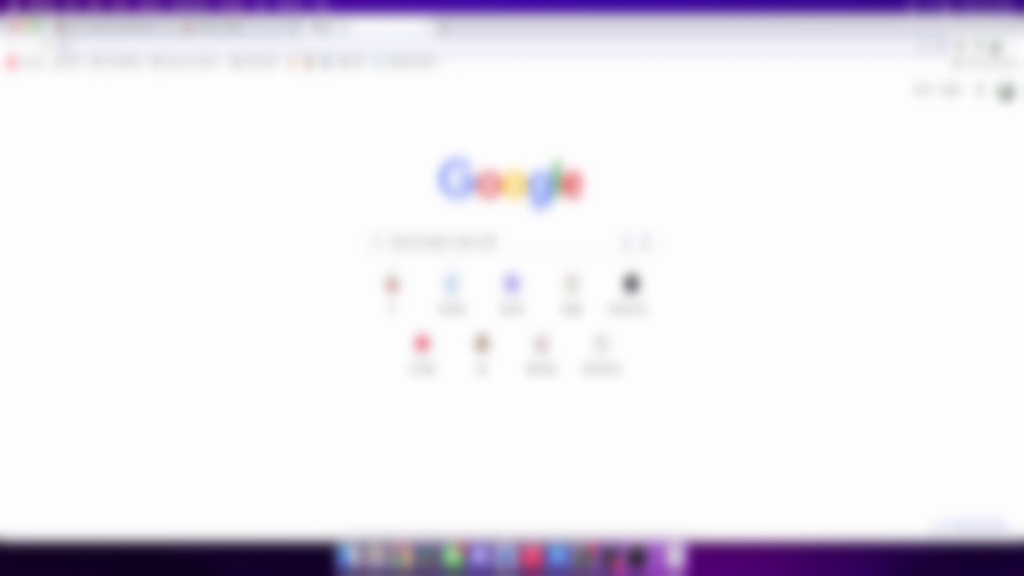
- Browse to proxmox.home.local:8006 and proceed past the untrusted-certificate warning
type("p")
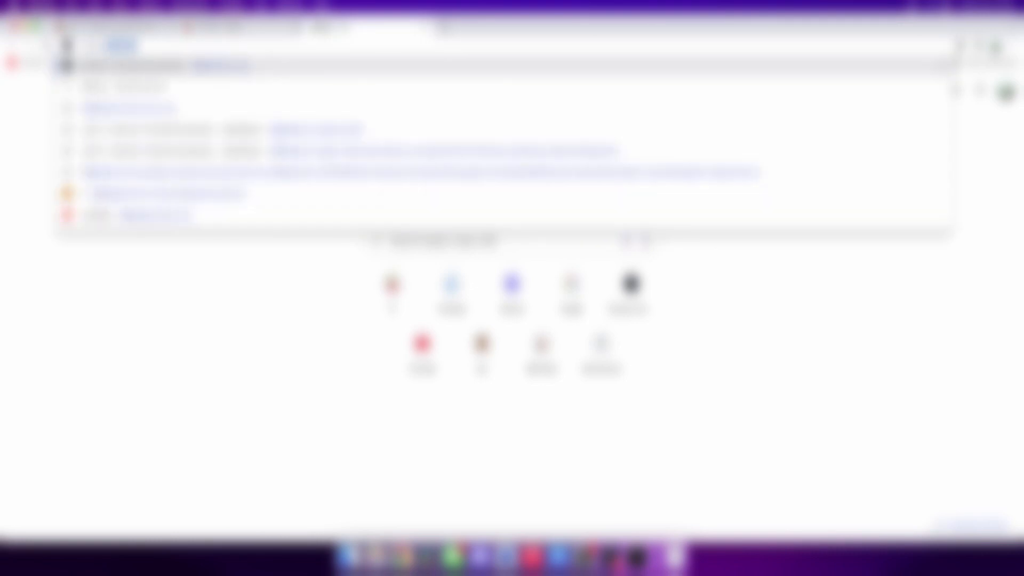
type("roxmox")
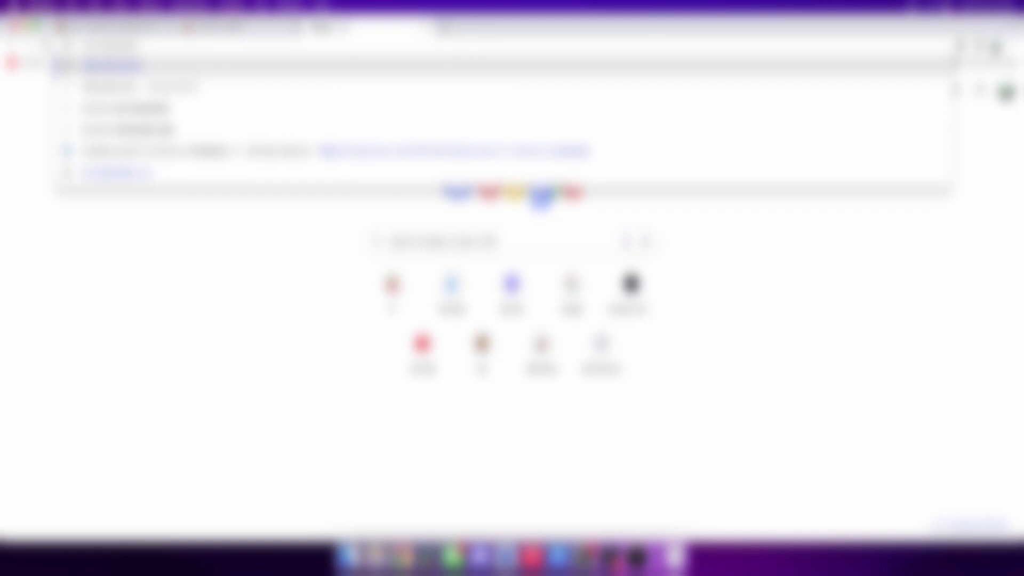
type(".home.")
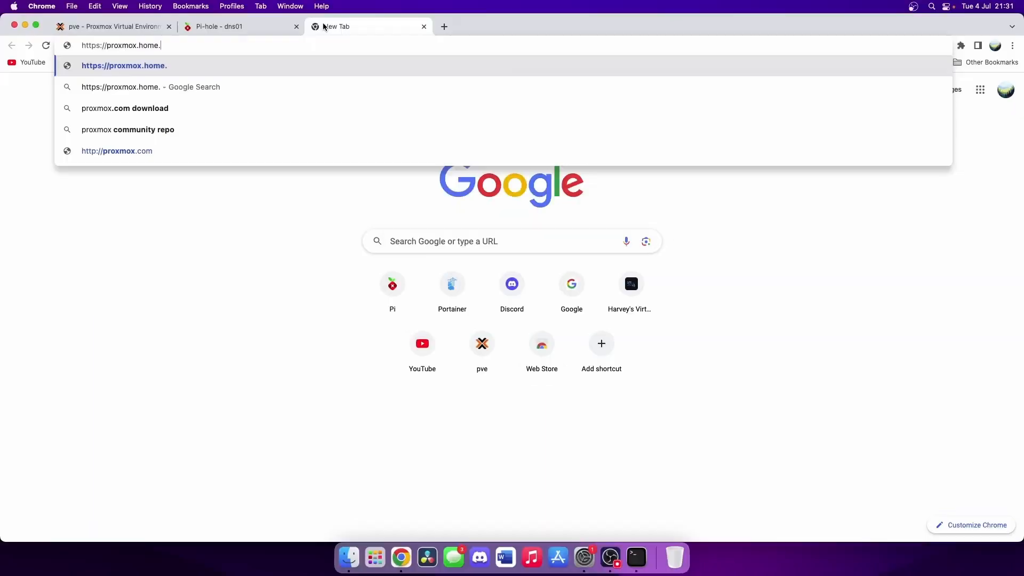
type("local:")
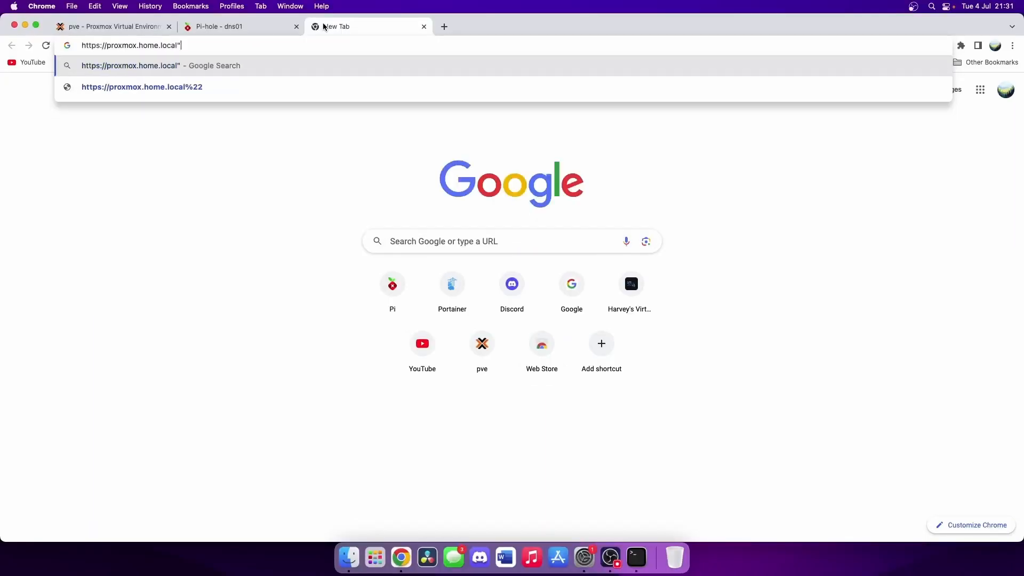
type("8006")
key("Return")
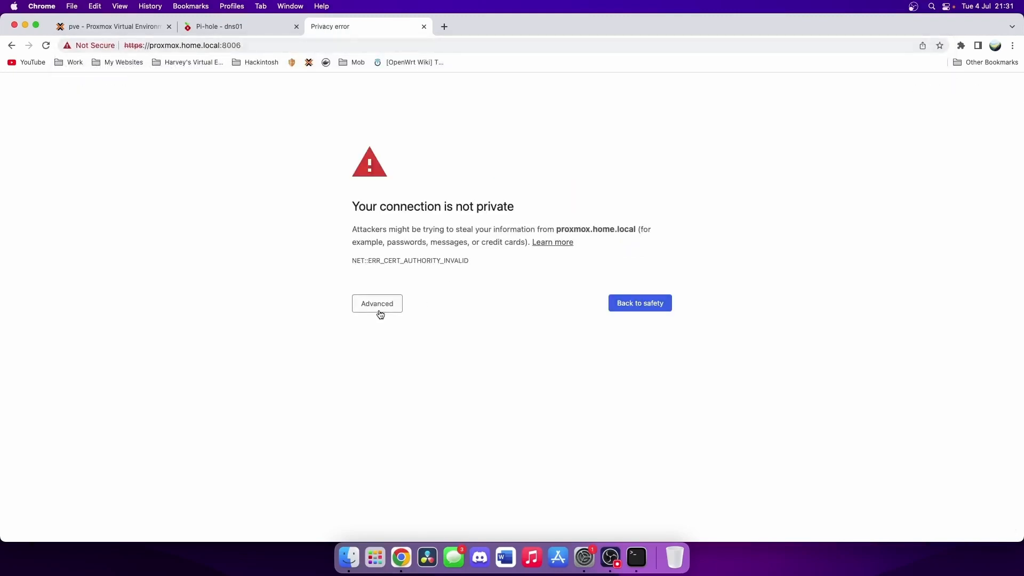
left_click(381, 314)
left_click(433, 386)
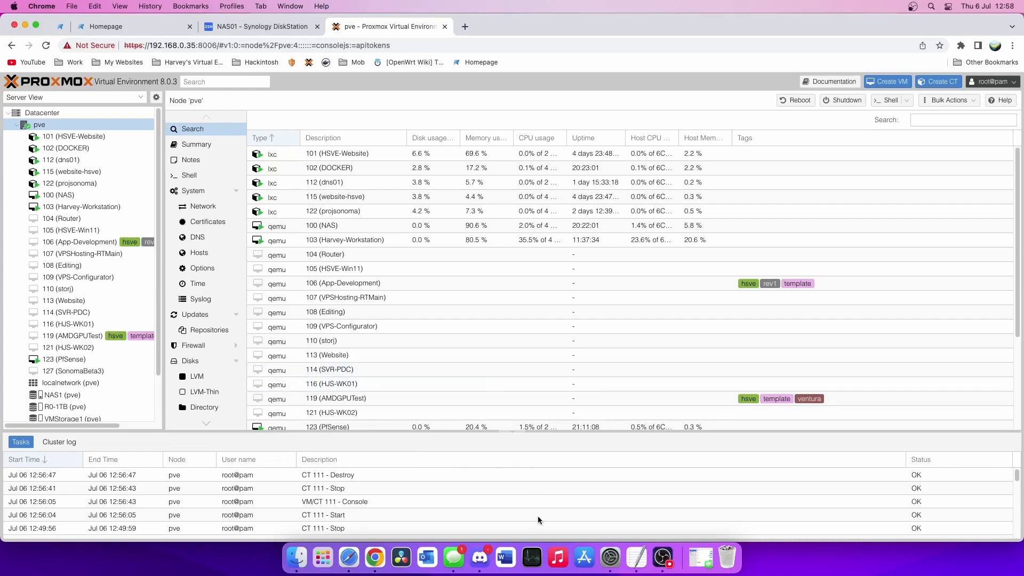
- Set the Mac's Ethernet DNS server to 192.168.0.241 under Network > Advanced > DNS and close the window
left_click(611, 557)
left_click_drag(248, 30, 488, 120)
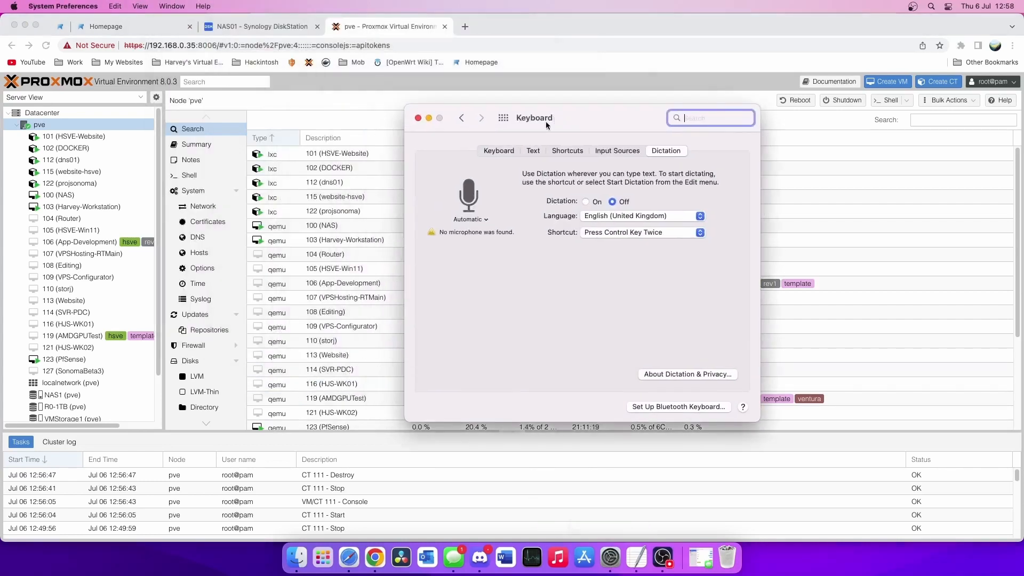
left_click(503, 117)
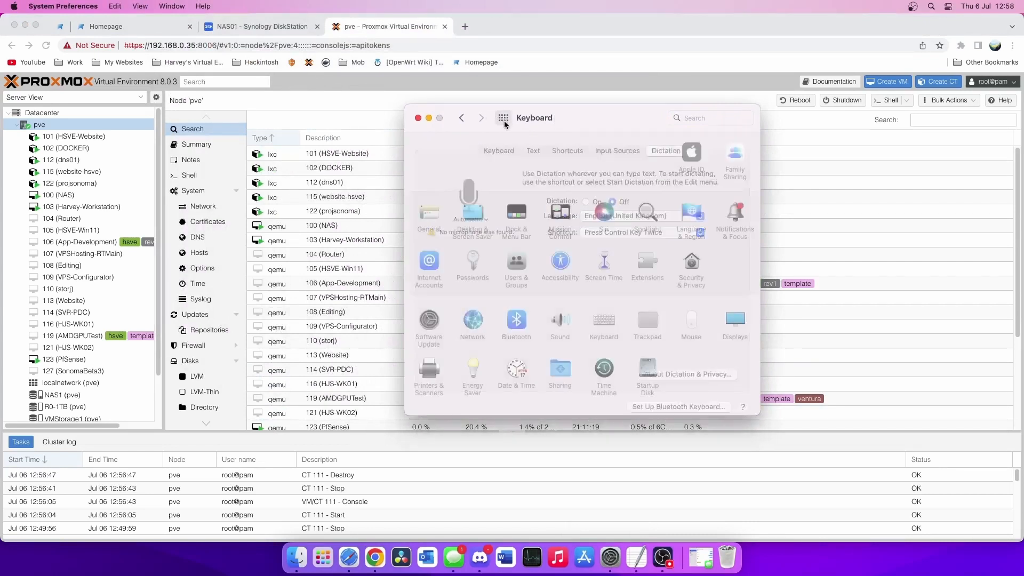
left_click(474, 322)
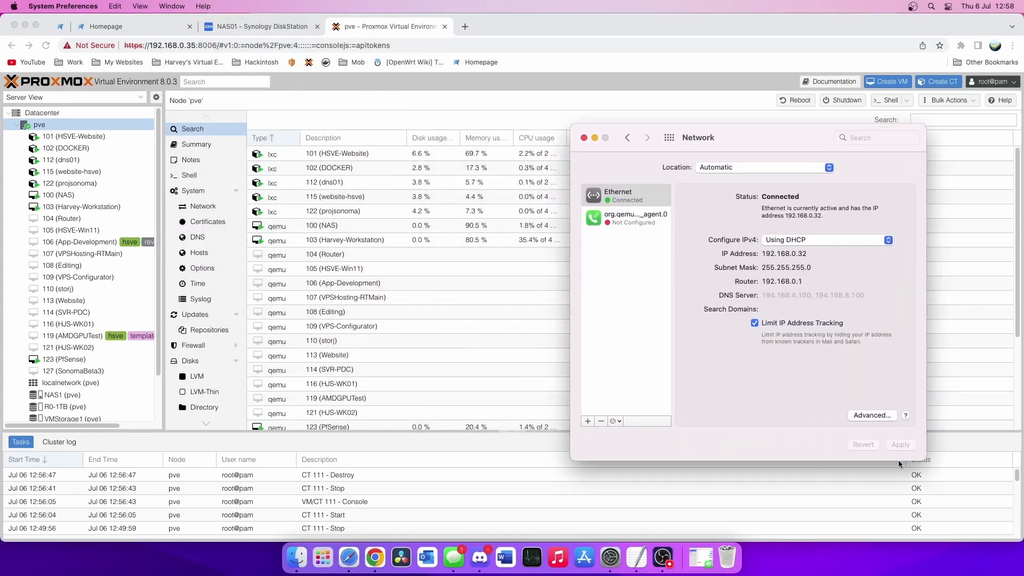
left_click(869, 415)
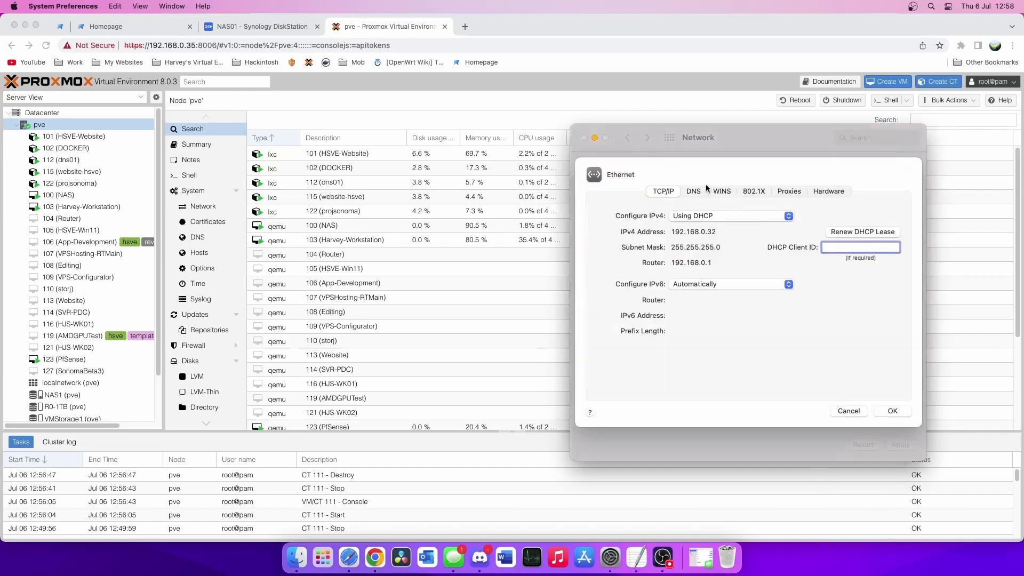
left_click(692, 191)
left_click(603, 383)
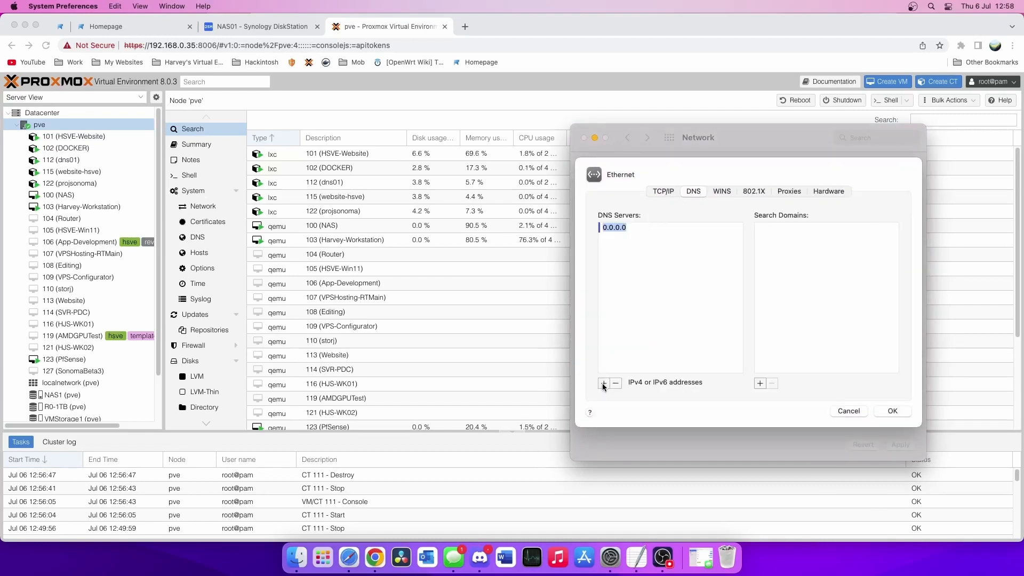
type("192.1")
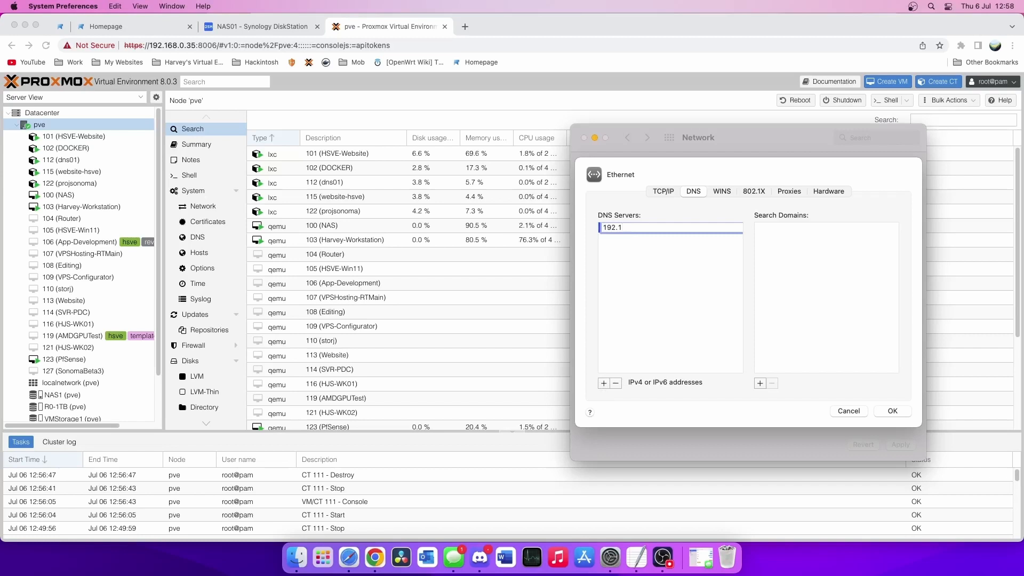
type("68.0.241")
key("Return")
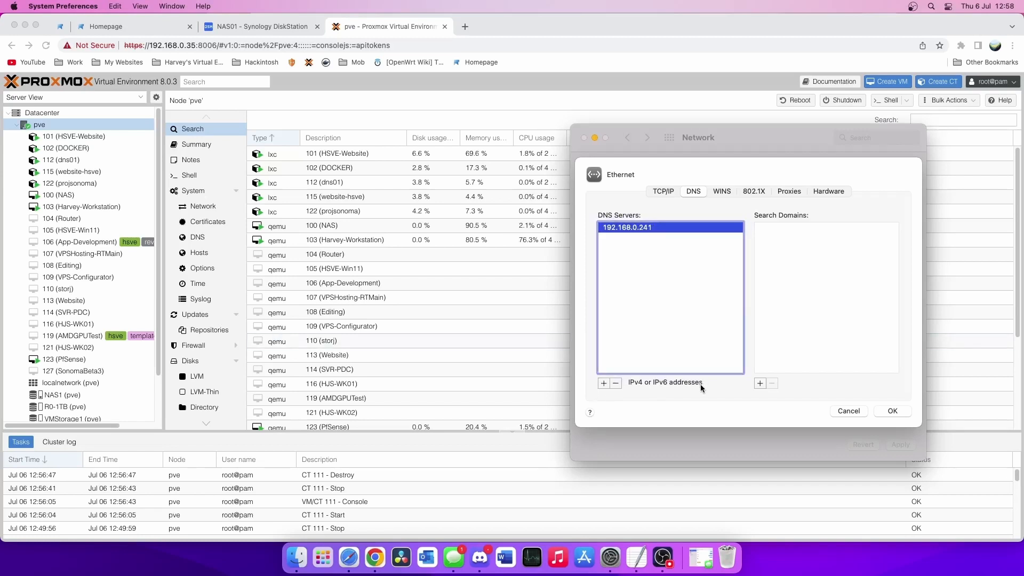
left_click(899, 411)
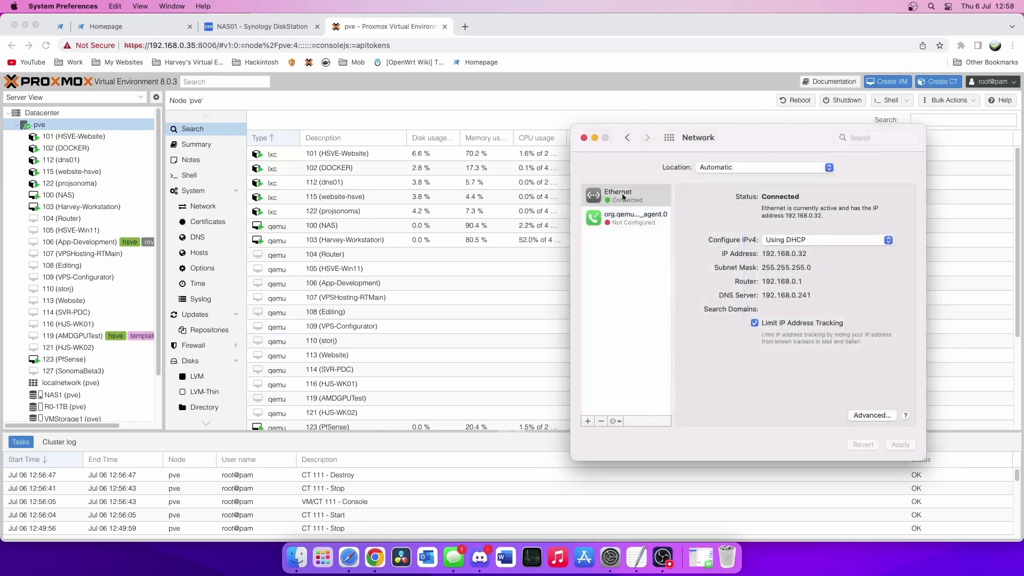
left_click(583, 137)
left_click(464, 27)
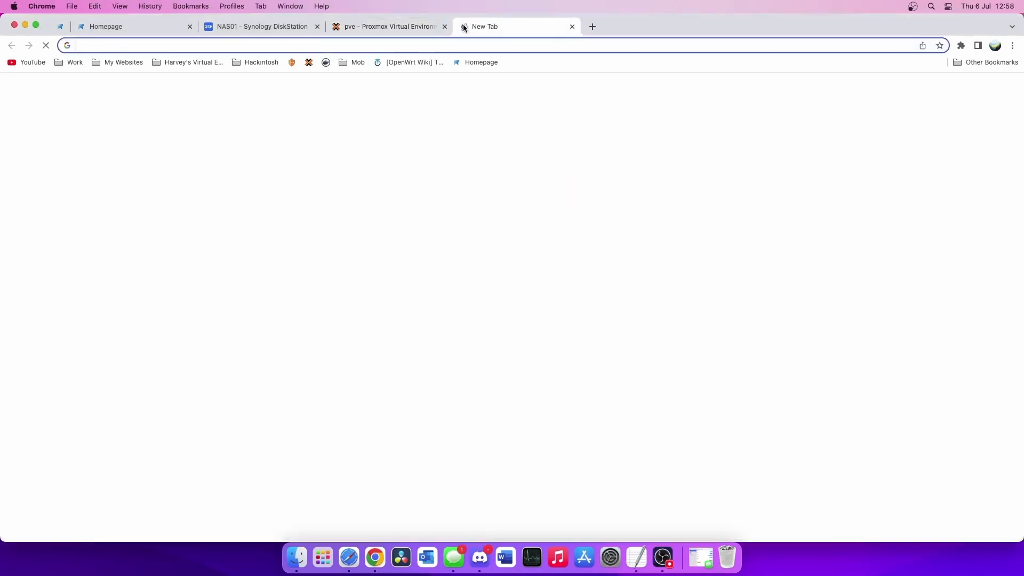
- Load proxmox.home.local:8006 in the new tab, then switch back to the existing Proxmox tab
type("proxmo")
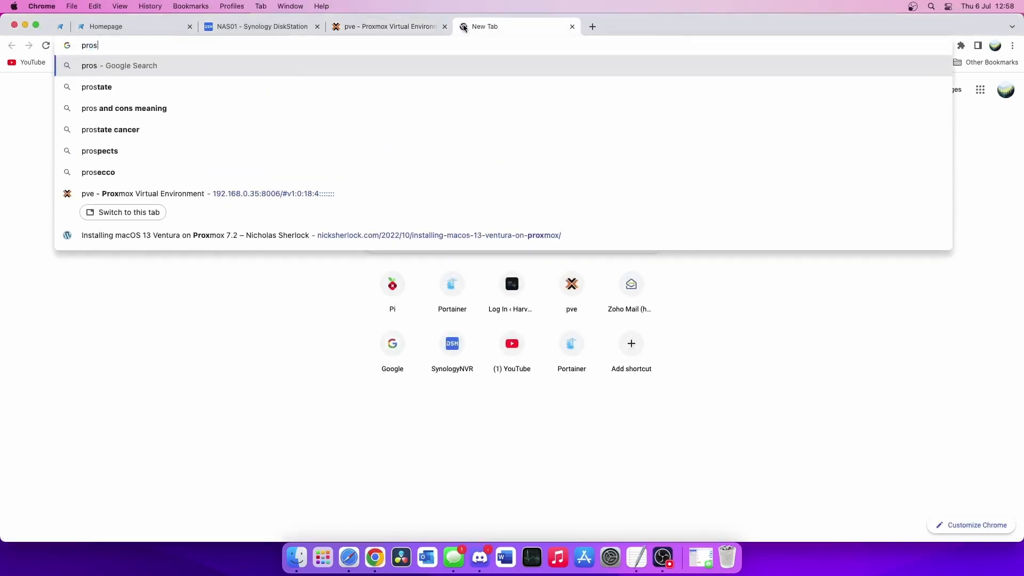
type("x.home")
key("Return")
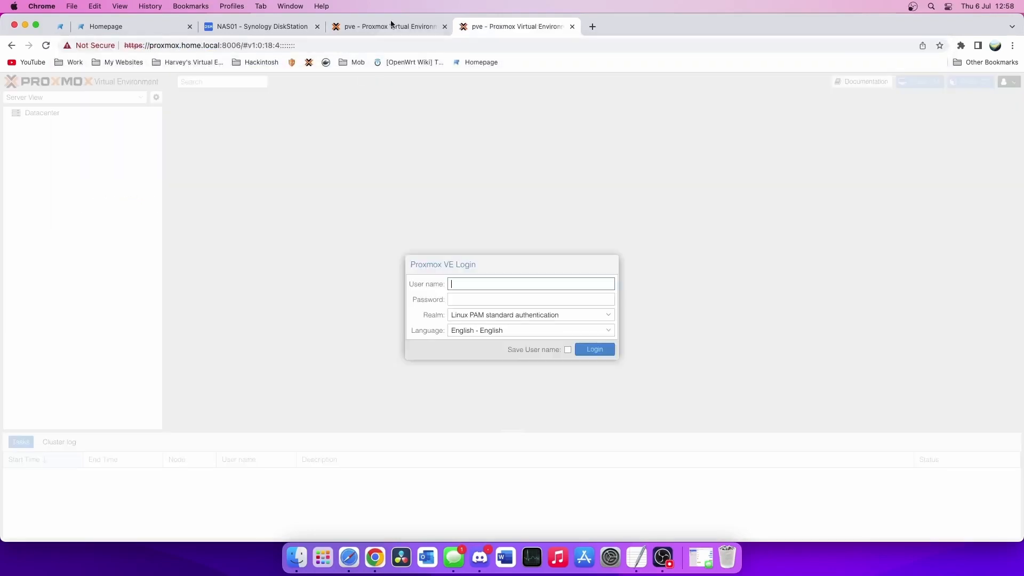
left_click_drag(220, 45, 241, 46)
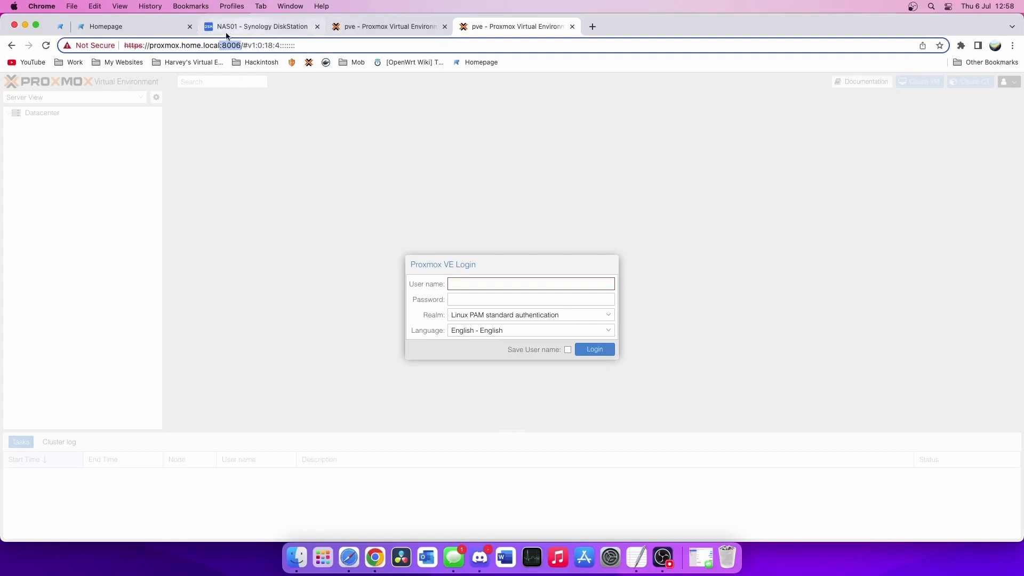
left_click(361, 23)
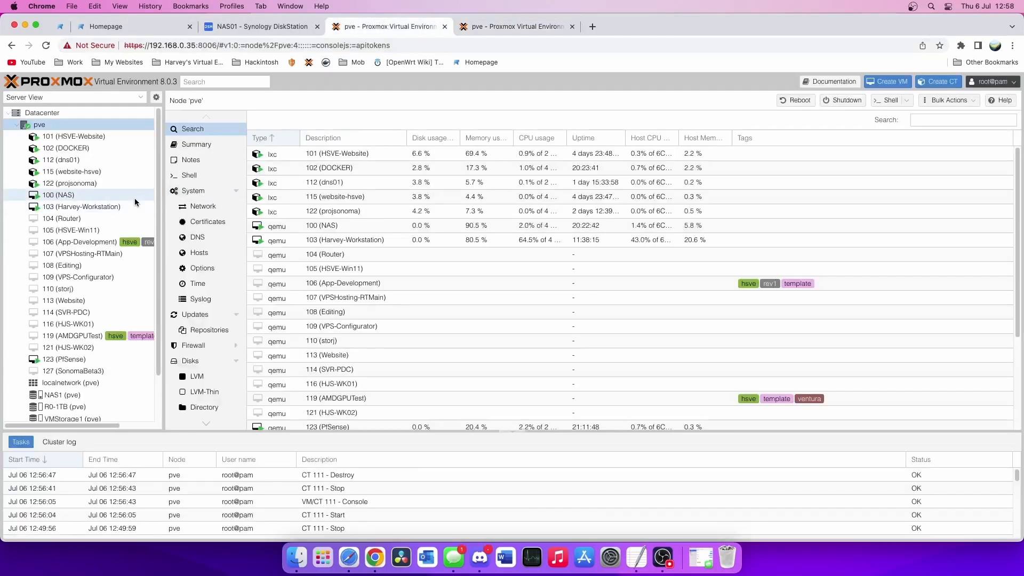
- Start a new container on node pve with hostname npm and a root password
left_click(94, 122)
left_click(924, 85)
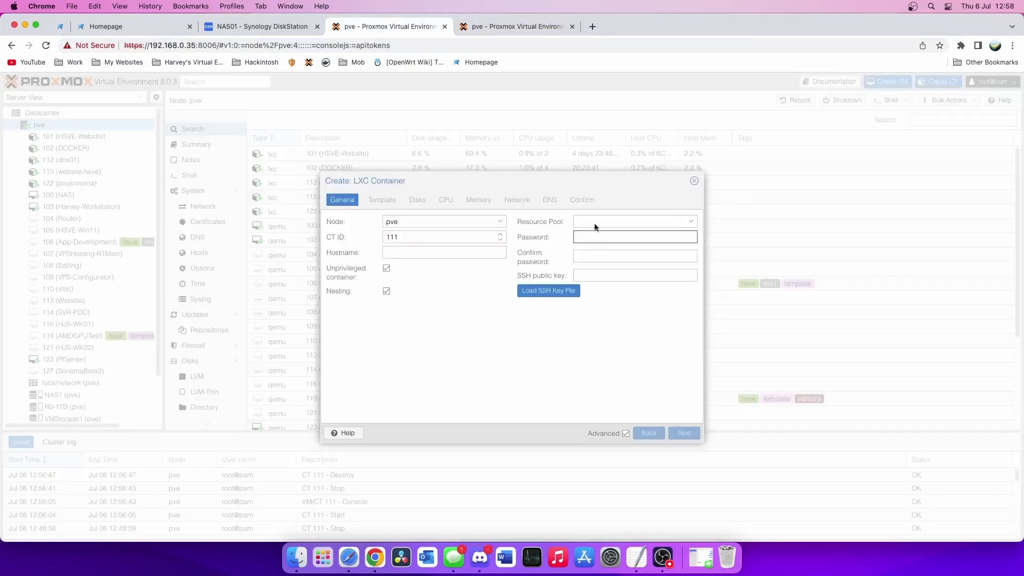
left_click(471, 254)
type("npm")
key("Tab")
type("•••••••••")
key("Tab")
type("•••••••••")
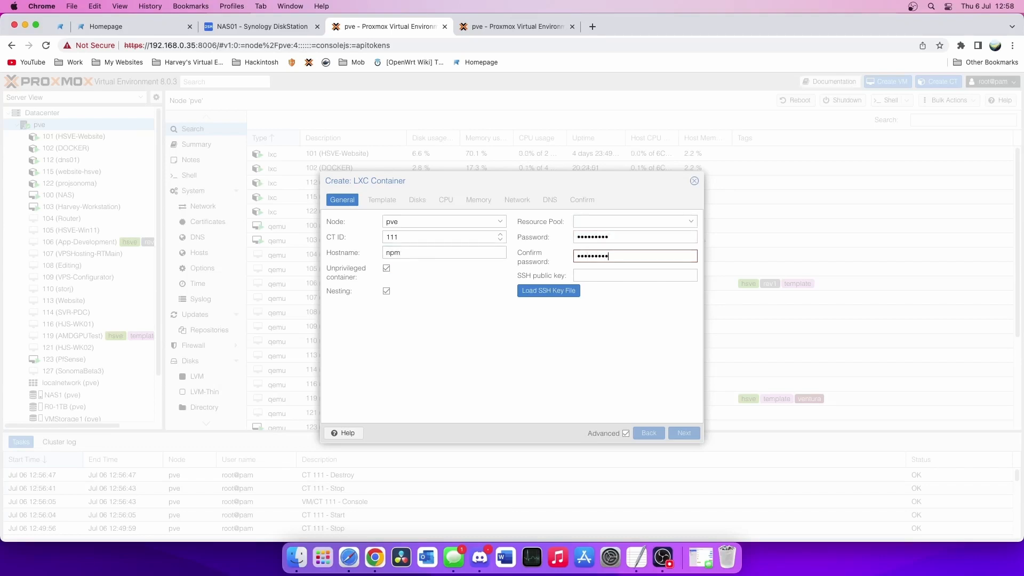
- Choose the ubuntu-20.04 template from local storage
left_click(383, 199)
left_click(438, 221)
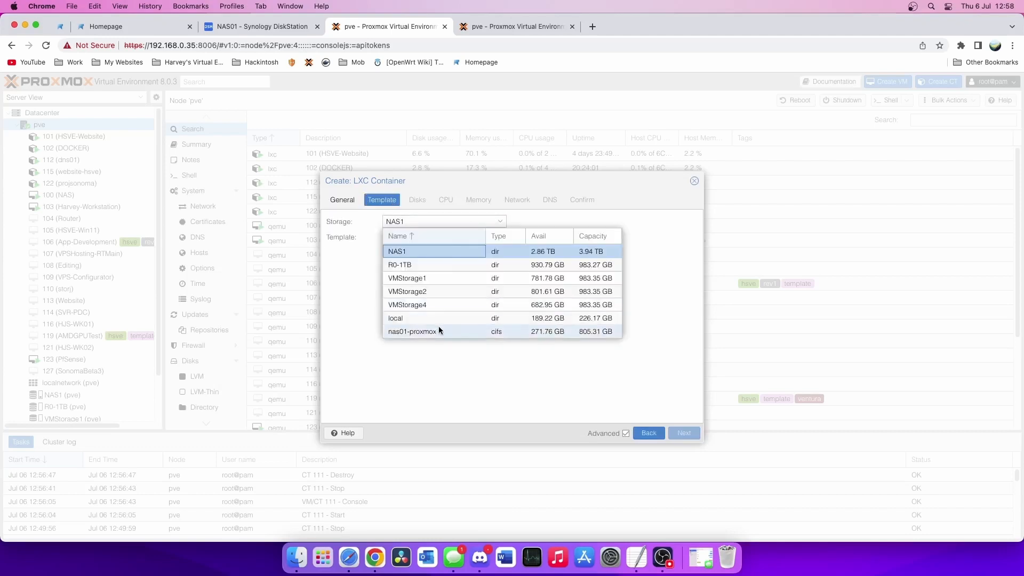
left_click(438, 330)
left_click(416, 236)
left_click(455, 359)
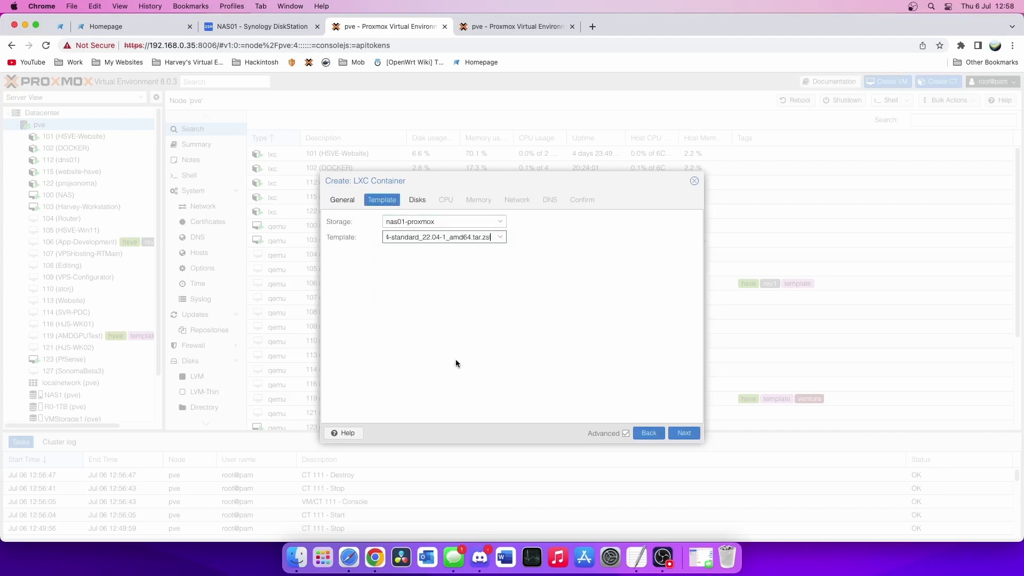
left_click(456, 221)
left_click(452, 315)
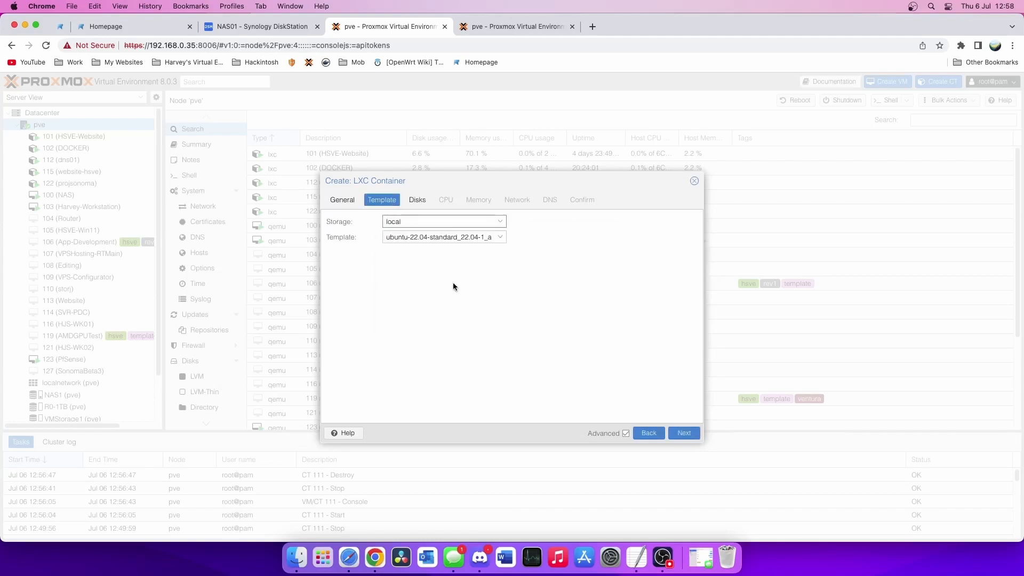
left_click(451, 238)
left_click(438, 280)
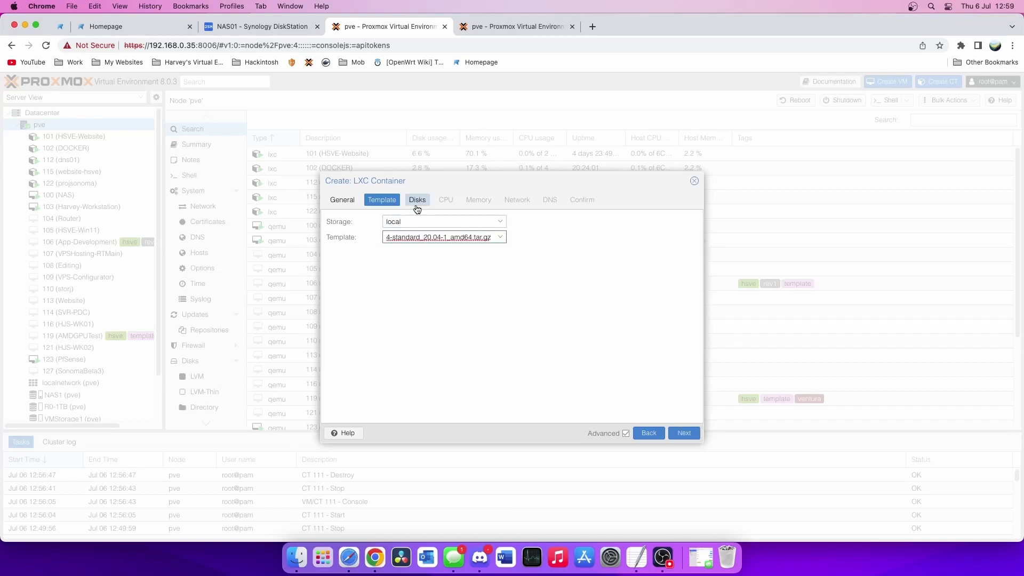
- Put the 16 GiB root disk on R0-1TB storage
left_click(417, 200)
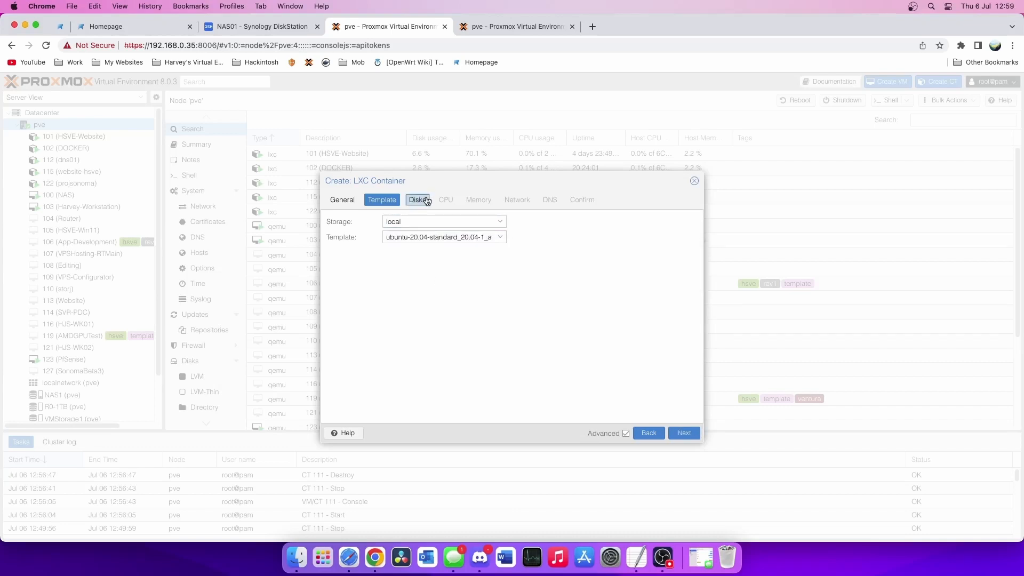
left_click(496, 221)
left_click(481, 277)
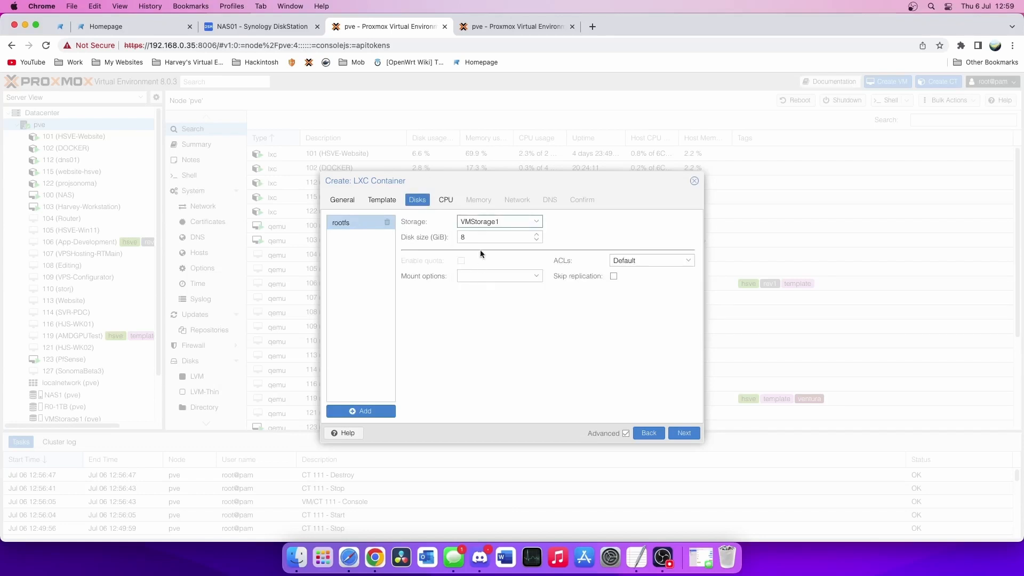
left_click(483, 220)
left_click(490, 263)
key("Tab")
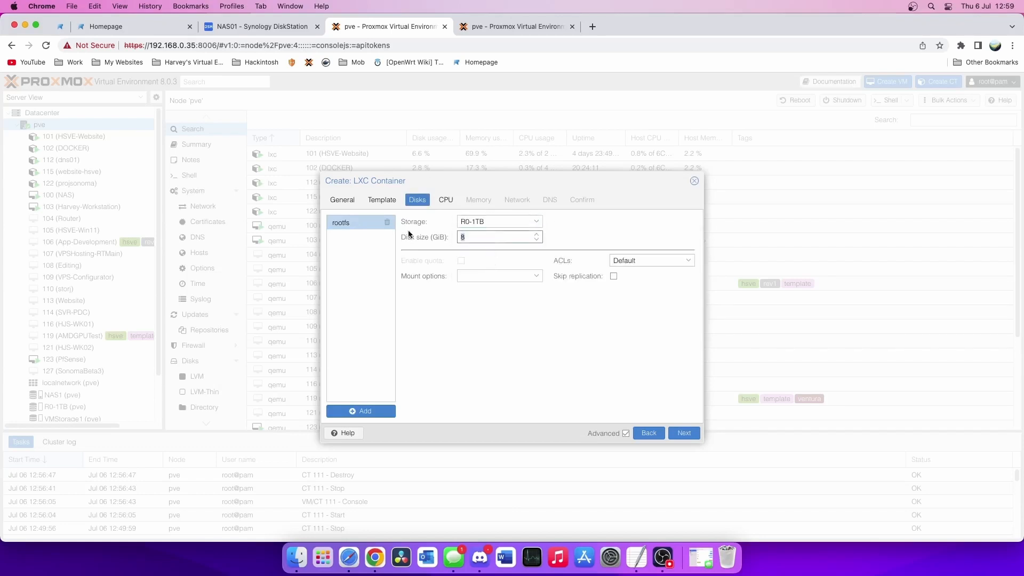
type("16")
- Give the container static IP 192.168.0.242/24 with gateway 192.168.0.1
left_click(447, 200)
left_click(483, 204)
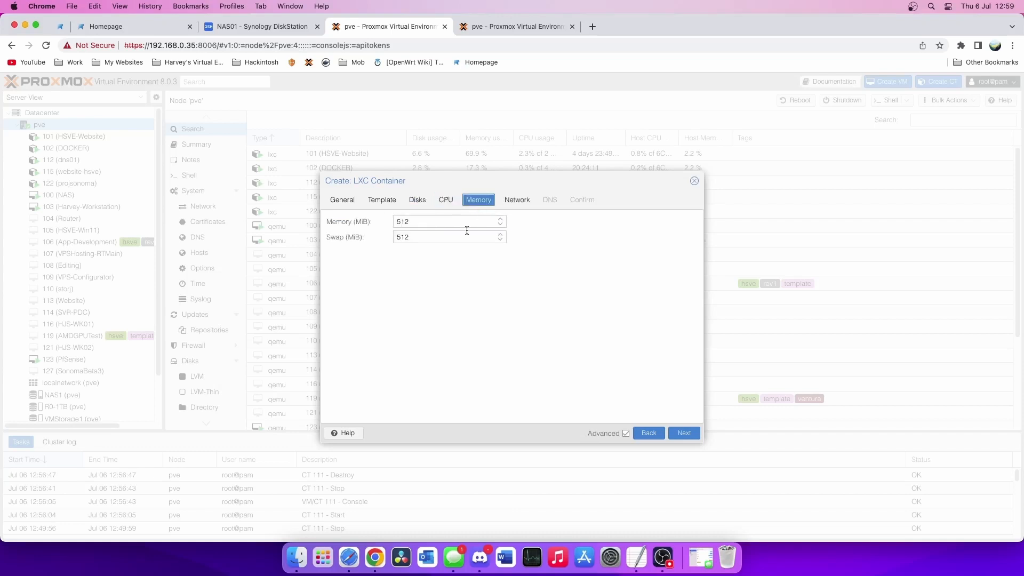
left_click(517, 200)
left_click(586, 223)
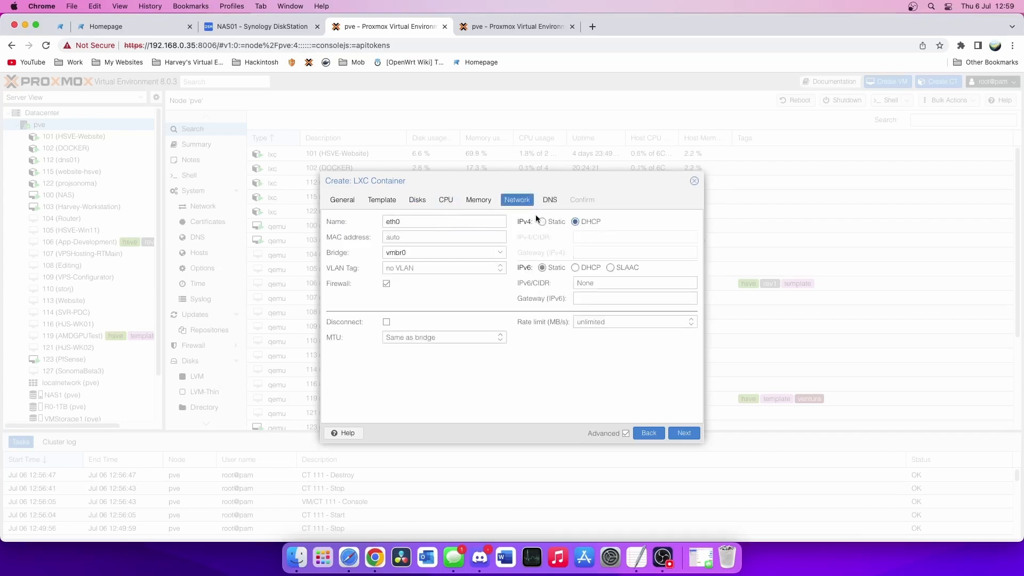
left_click(542, 222)
left_click(600, 237)
type("192")
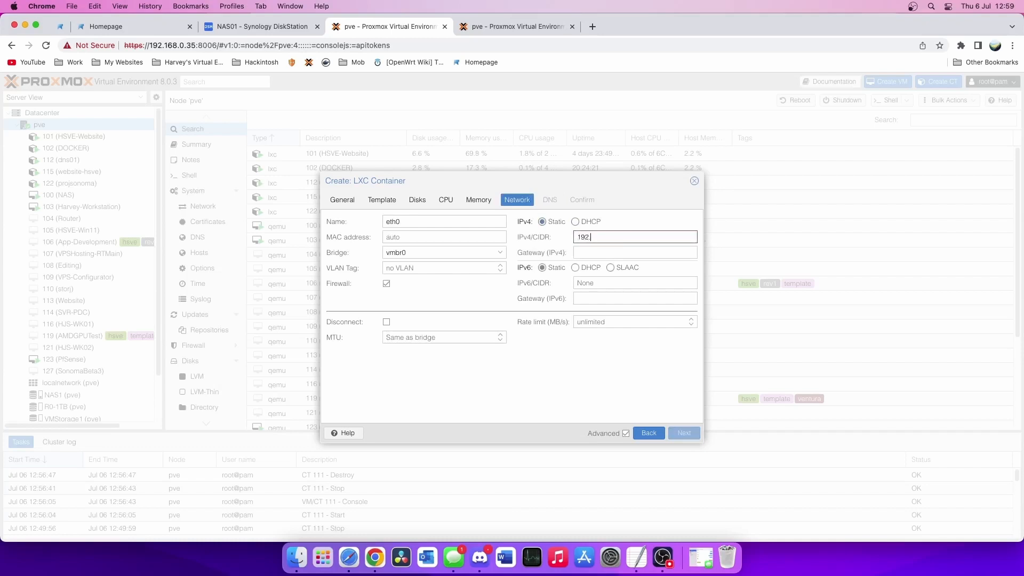
type(".168.0.242/24")
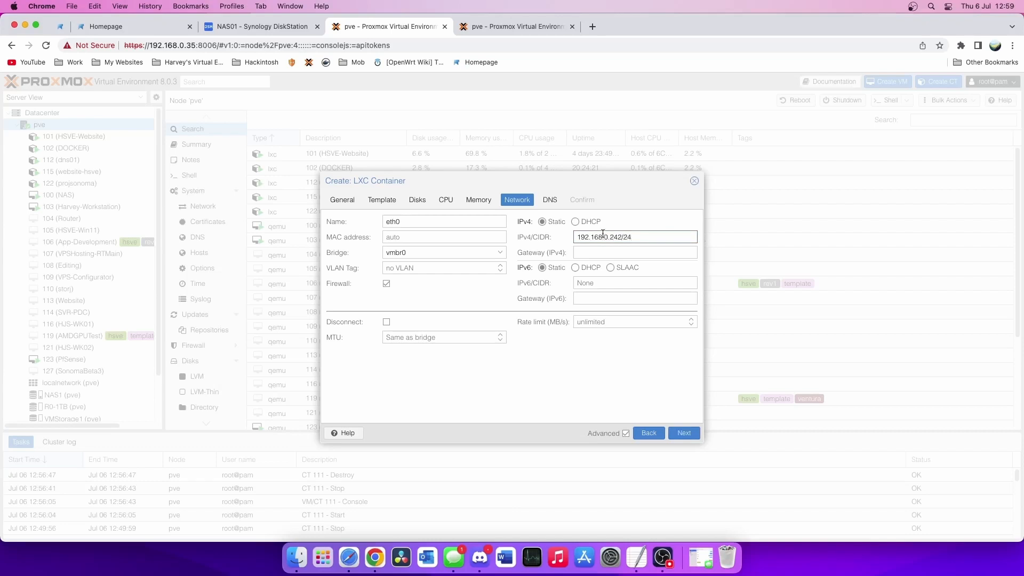
left_click(607, 251)
type("192.1")
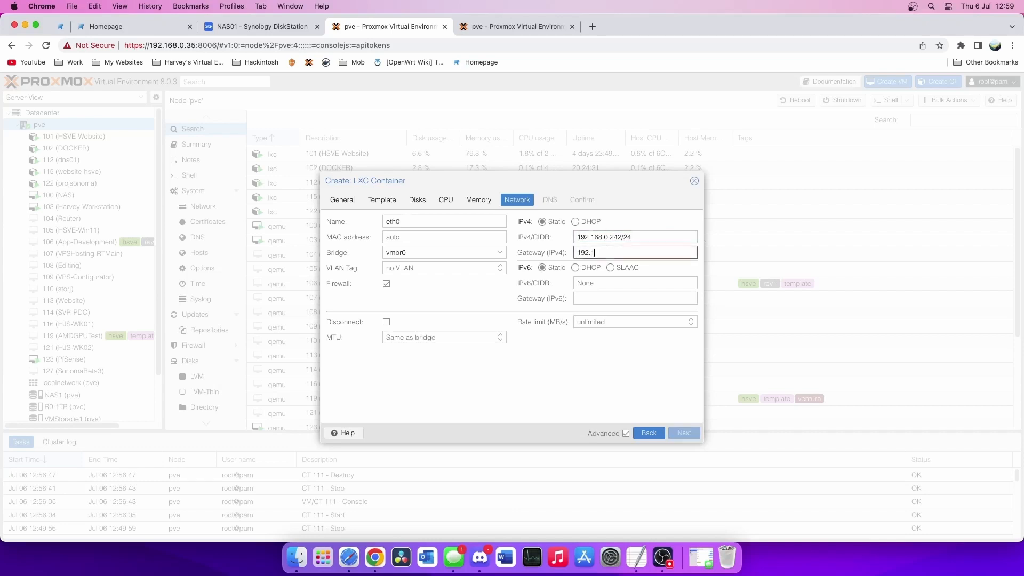
type("68.0.1")
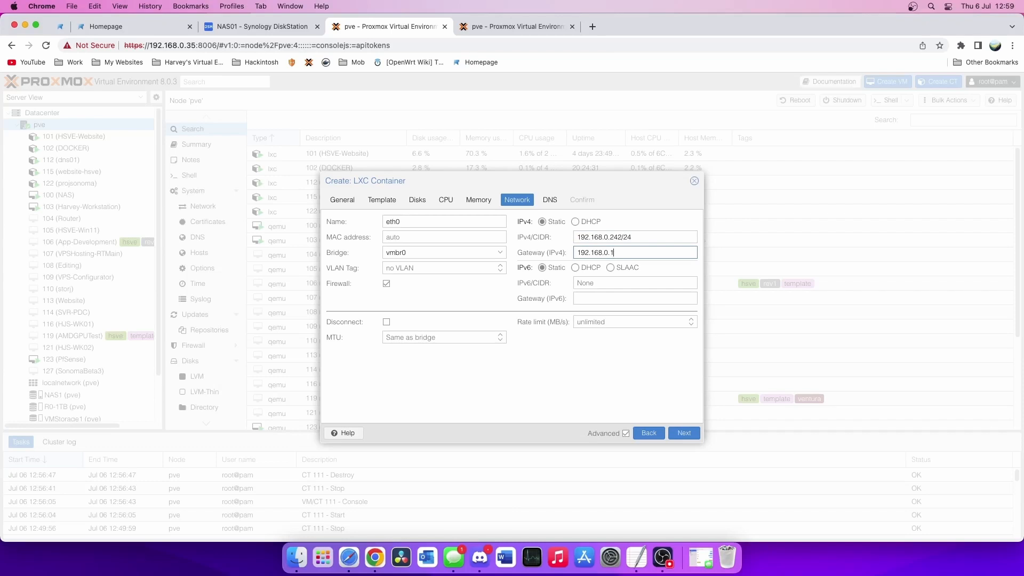
- Set DNS domain 'local' and server 192.168.0.241, then create the container
left_click(548, 204)
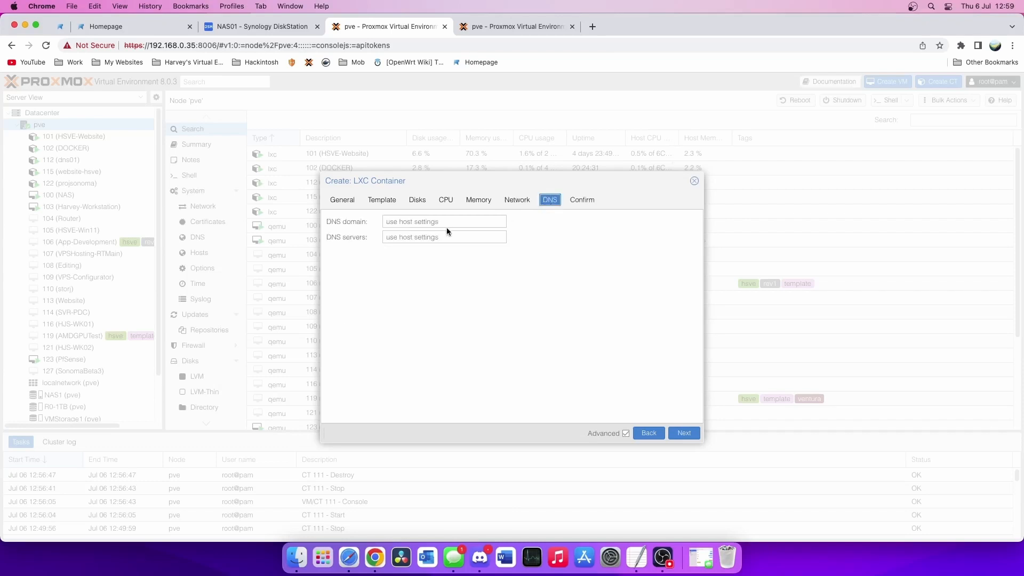
type("local")
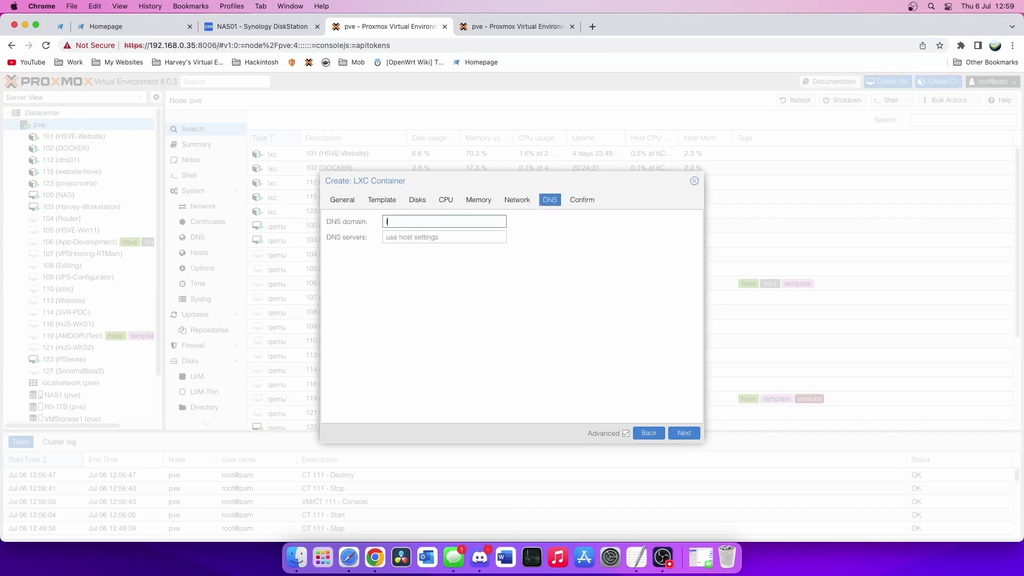
key("Tab")
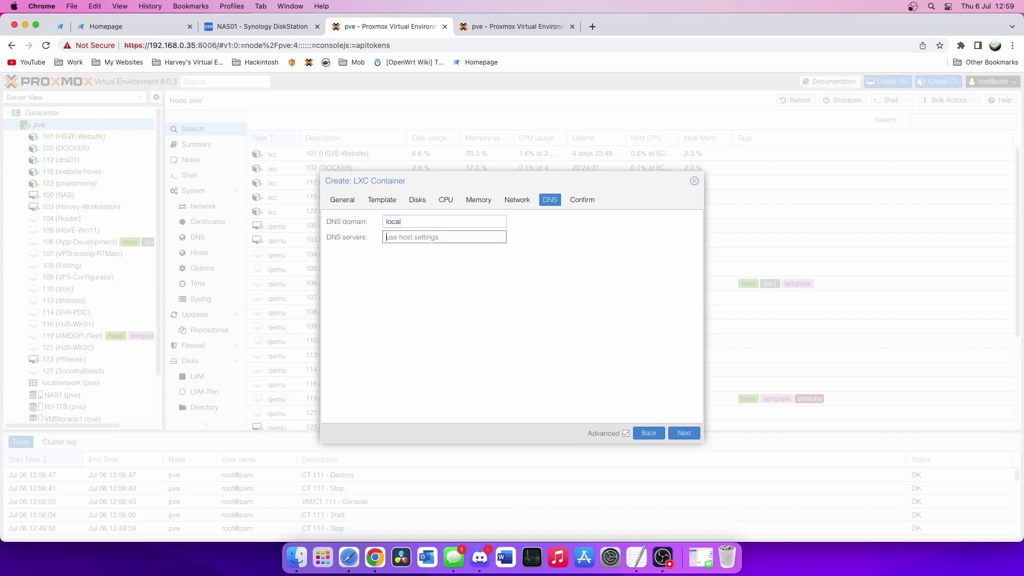
type("192.1")
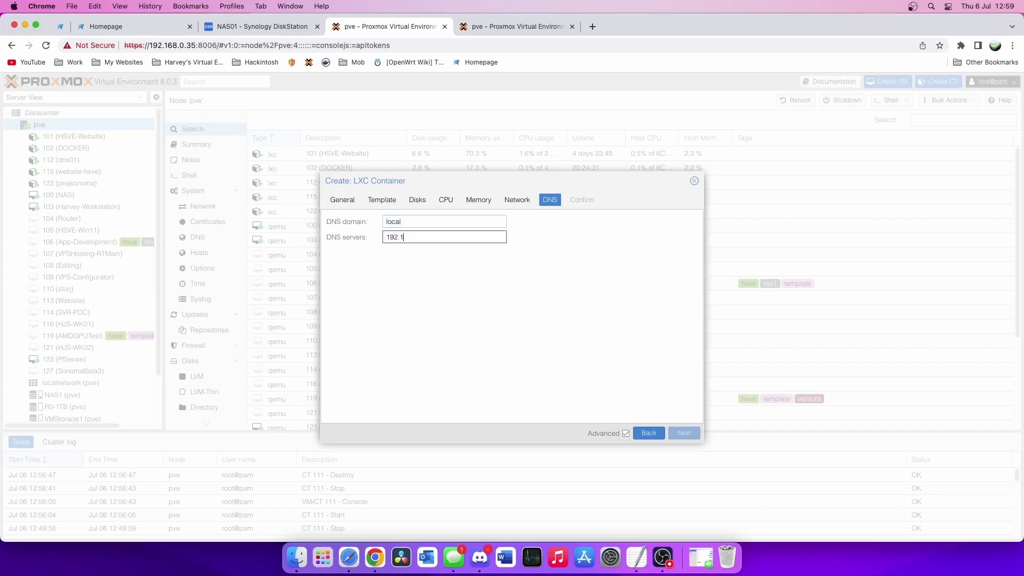
type("68.0.241")
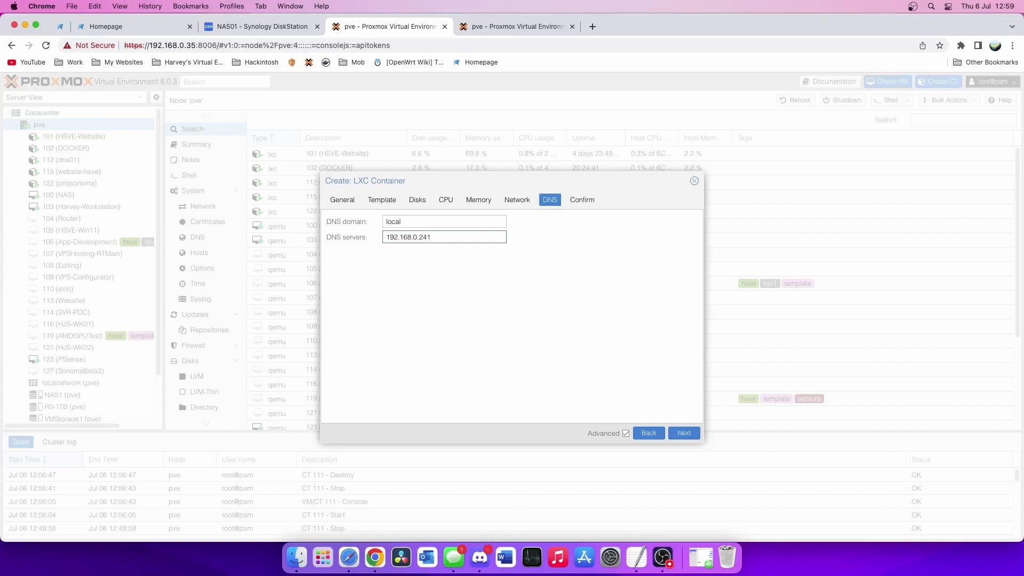
left_click(582, 200)
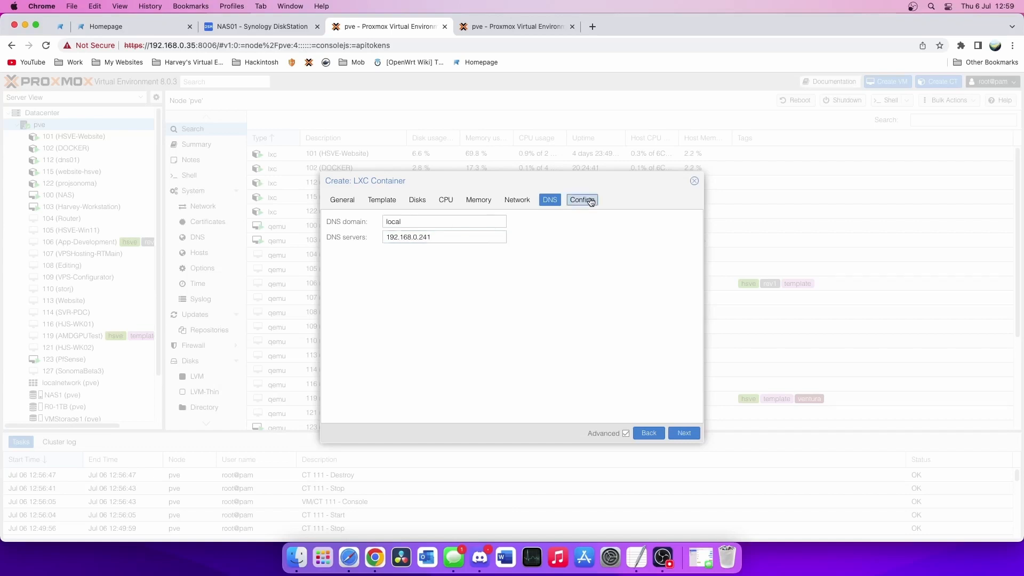
left_click(684, 432)
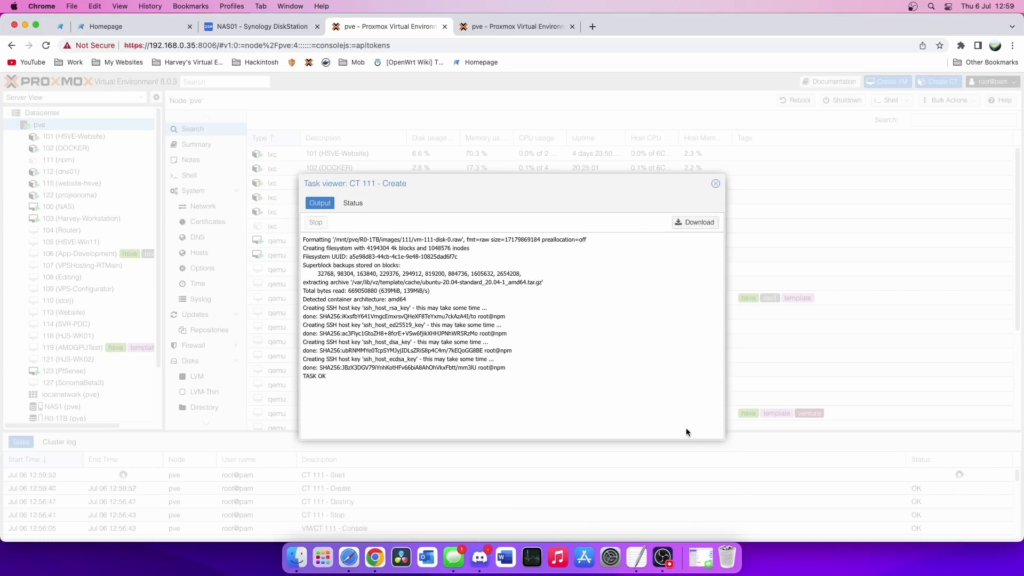
- Close the creation task log and open container 111 (npm)'s console
left_click(715, 184)
left_click(101, 166)
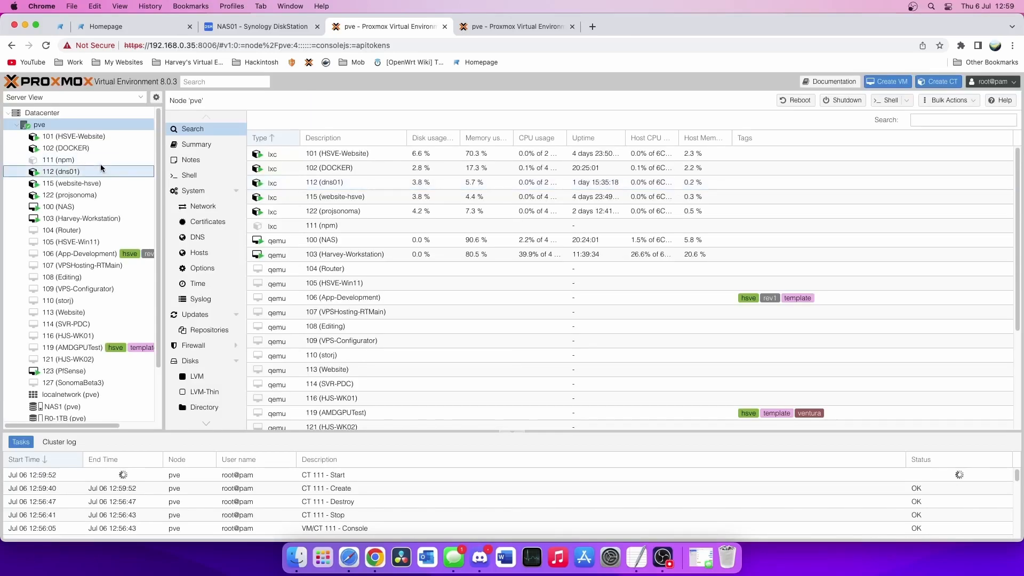
left_click(101, 161)
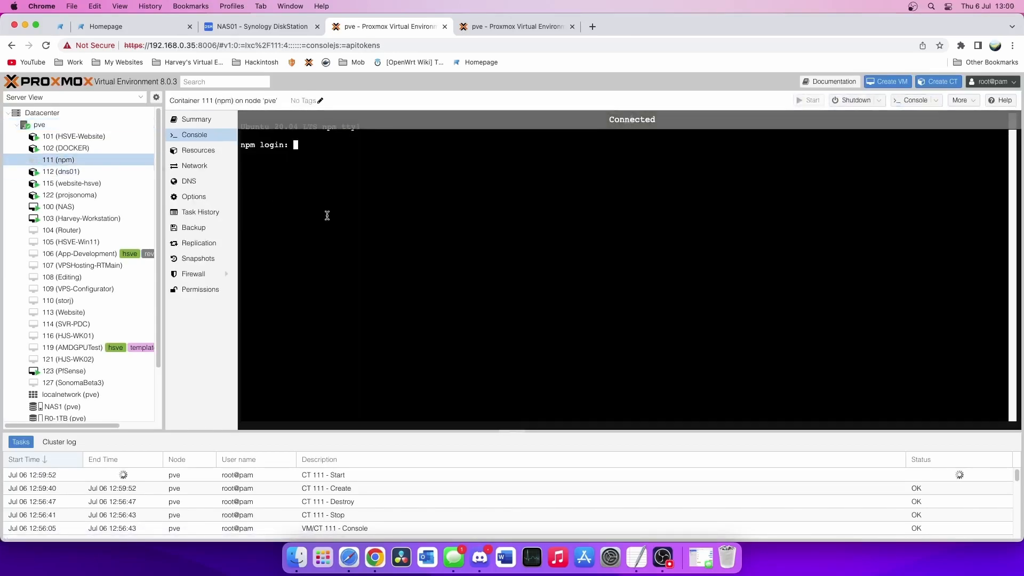
- Log in as root and run apt-get update && apt-get upgrade -y
type("root")
key("Return")
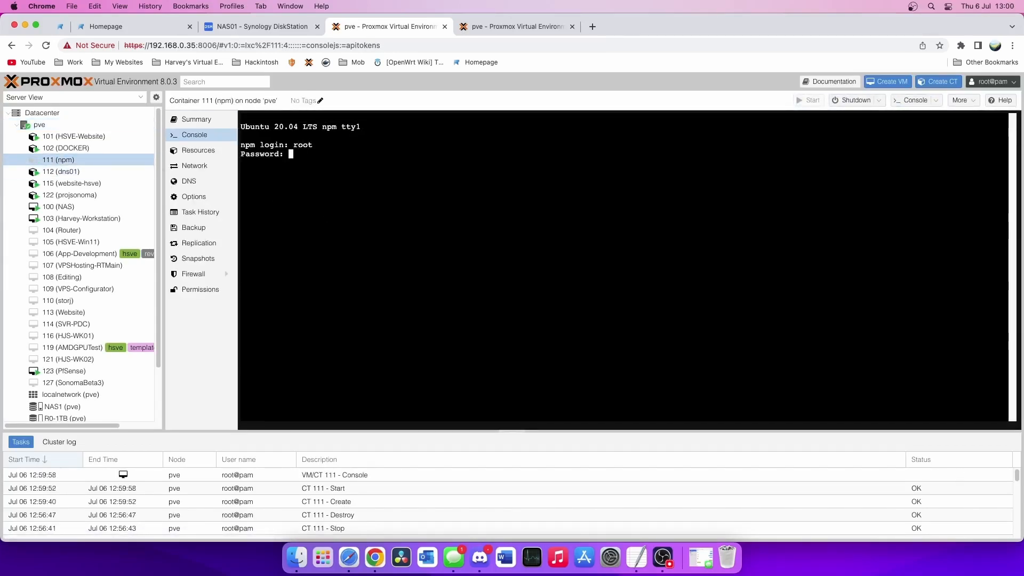
key("Return")
key("ctrl+l")
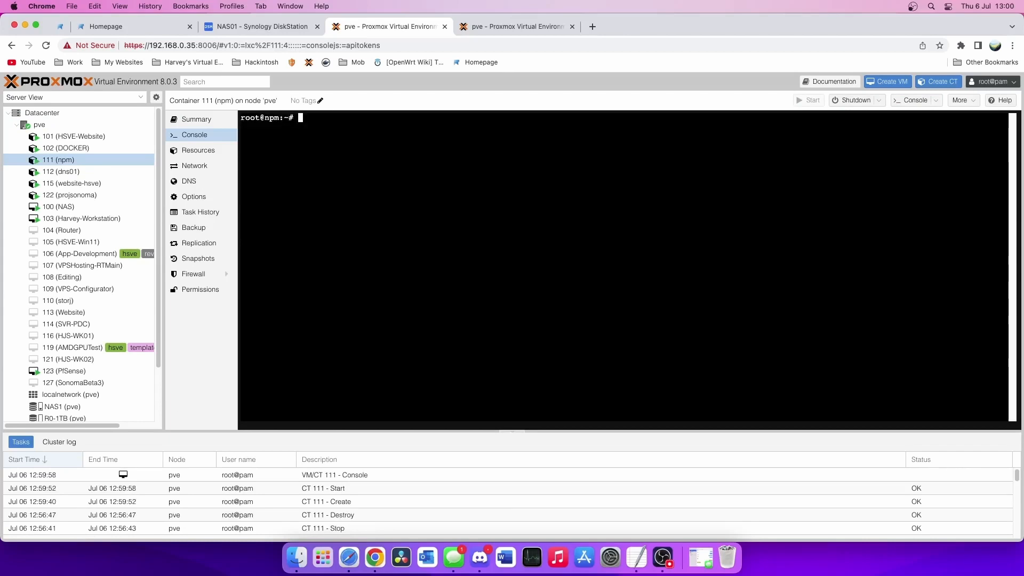
type("apt-get update && apt-e")
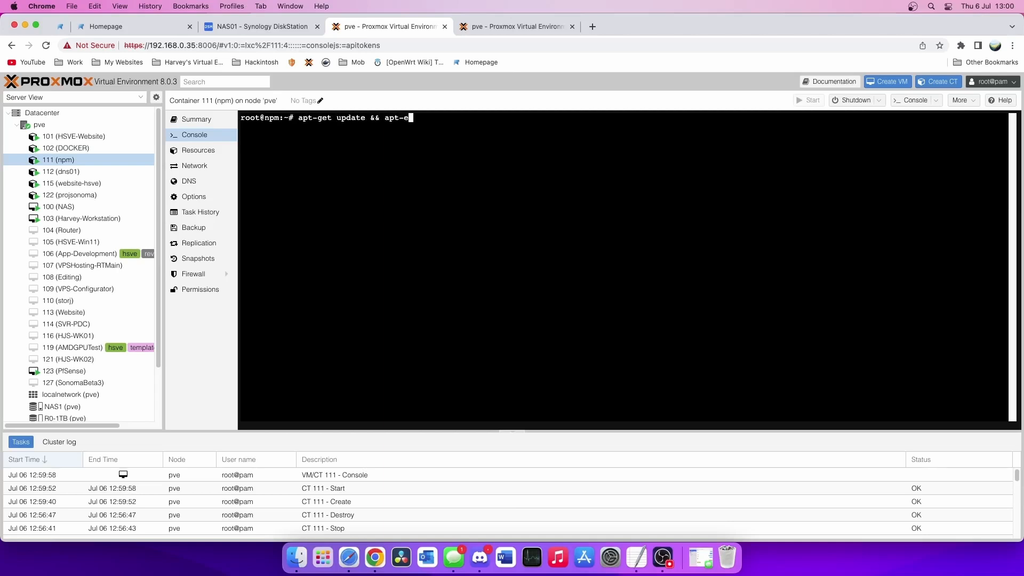
key("BackSpace")
type("get upgrade -y")
key("Return")
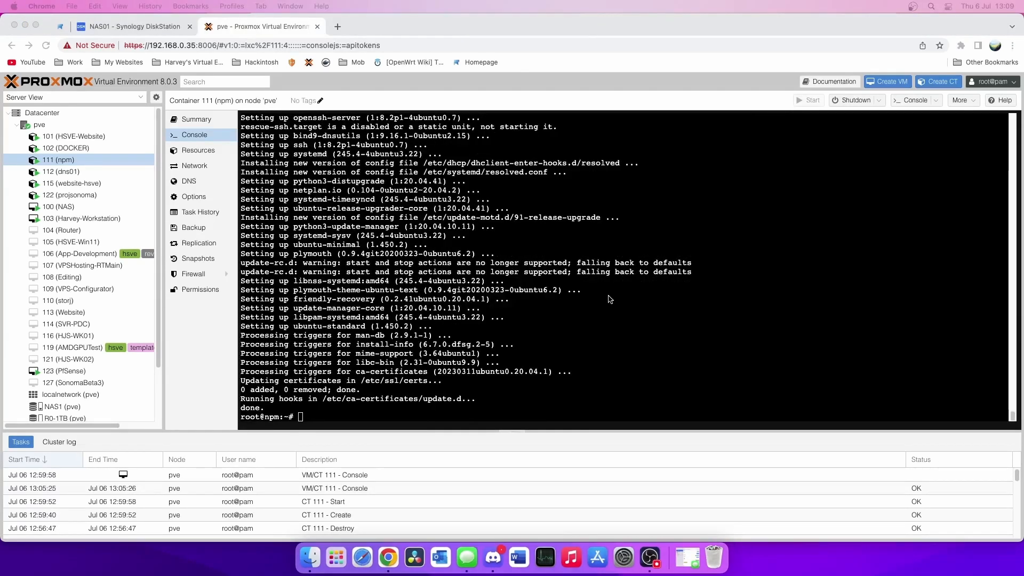
- After the upgrade finishes, reboot the npm container with 'reboot now'
left_click(610, 299)
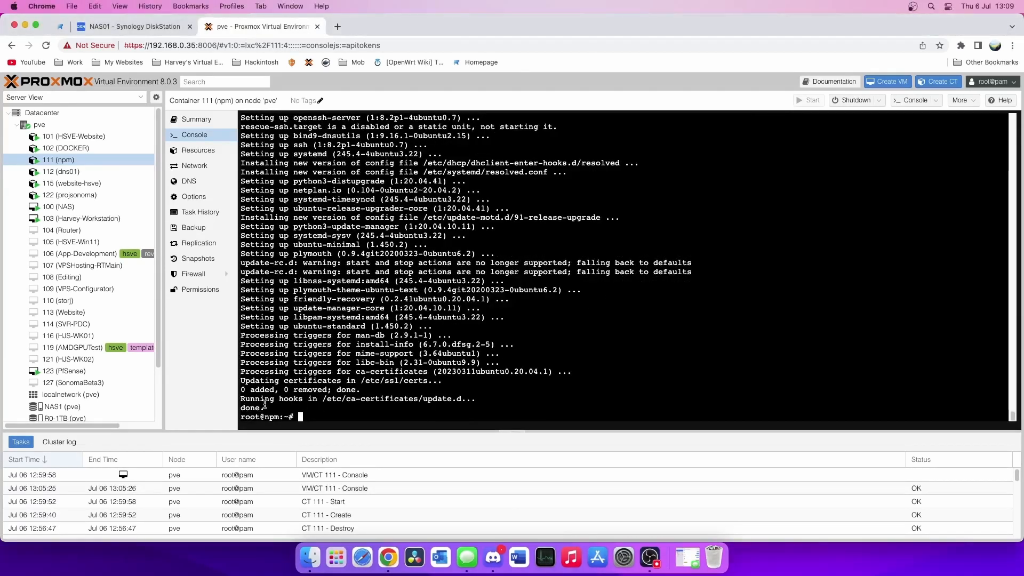
left_click_drag(265, 408, 246, 407)
left_click(426, 395)
type("reboot now")
key("Return")
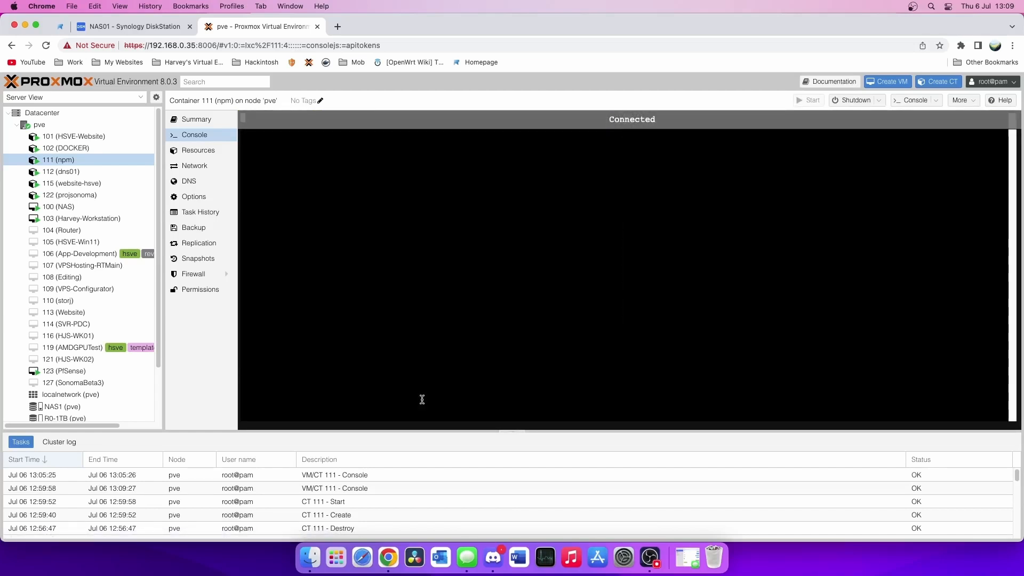
- Log in to the npm container as root and clear the screen
type("root")
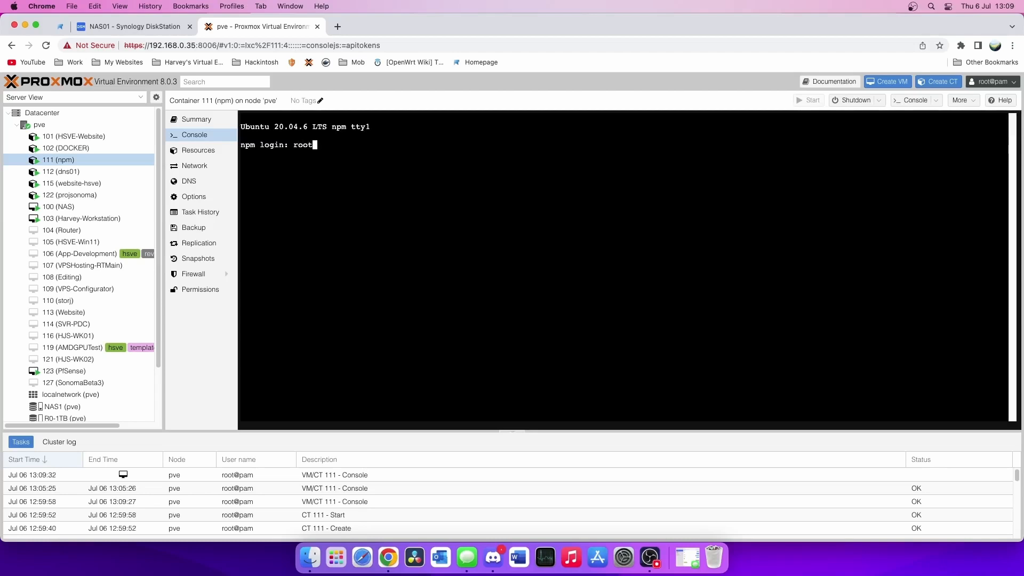
key("Return")
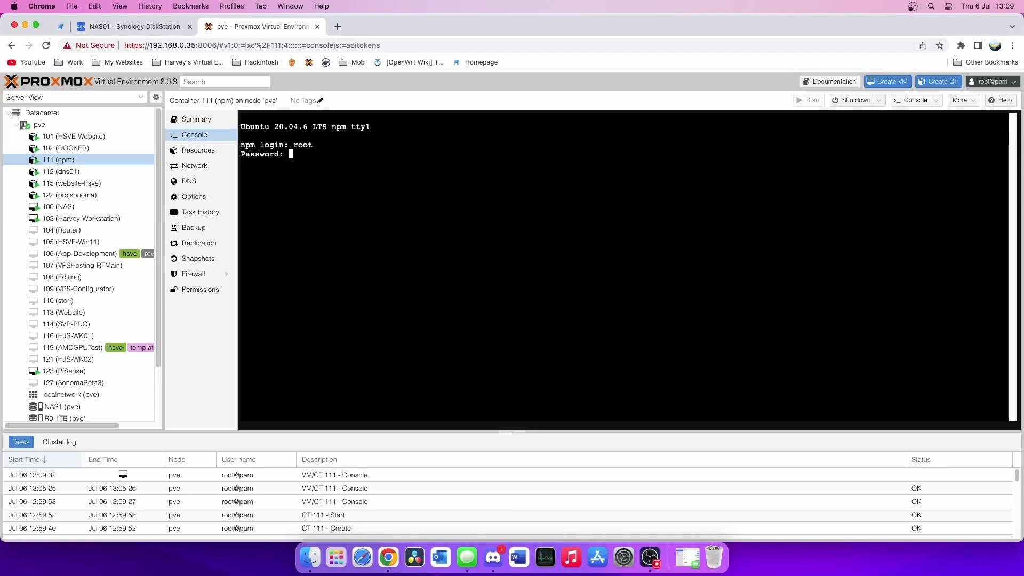
key("Return")
key("ctrl+l")
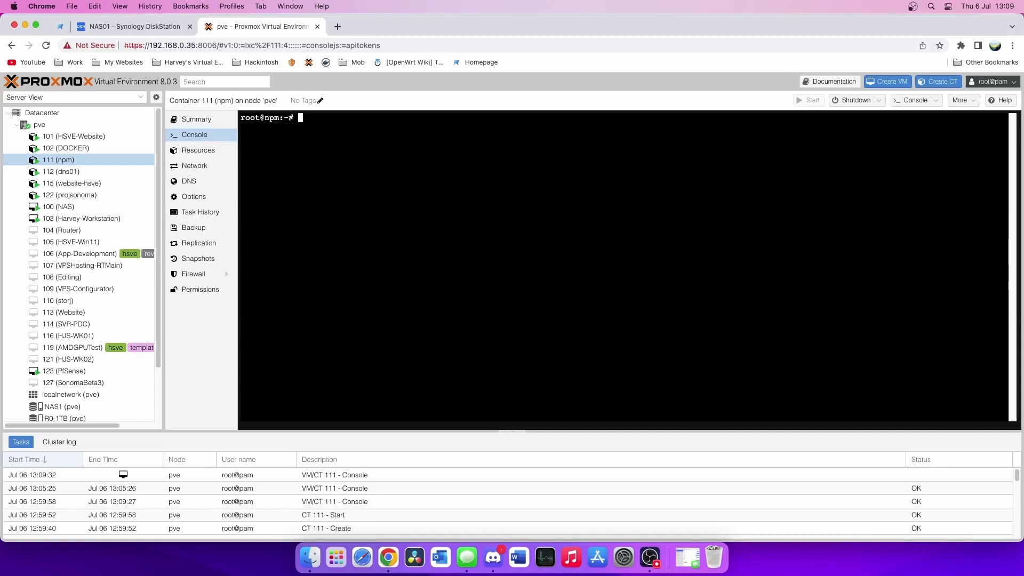
- Install docker.io and docker-compose with apt-get install -y, then clear the console
type("apt-get install docker.io ")
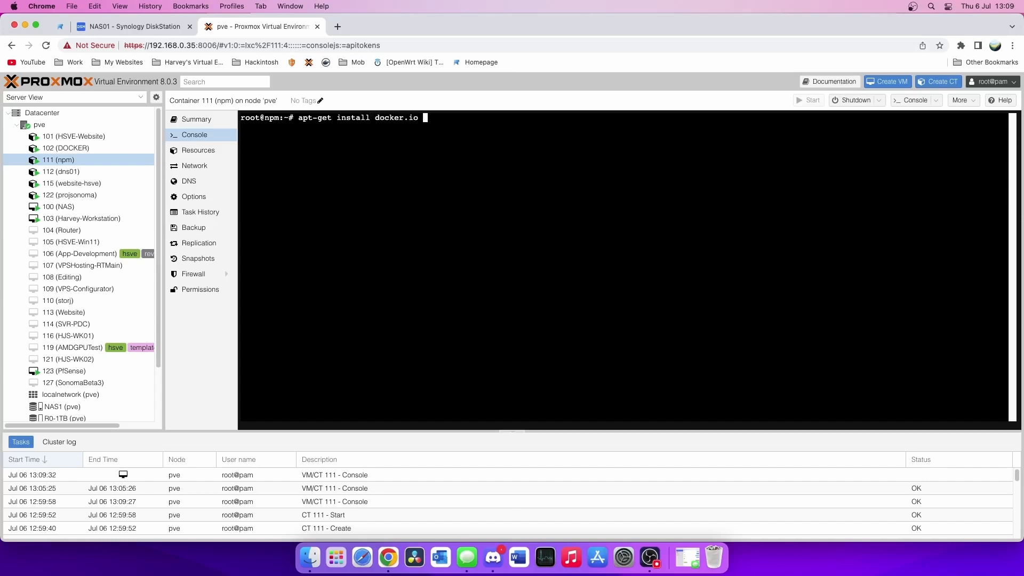
type("docker-compose -y")
key("Return")
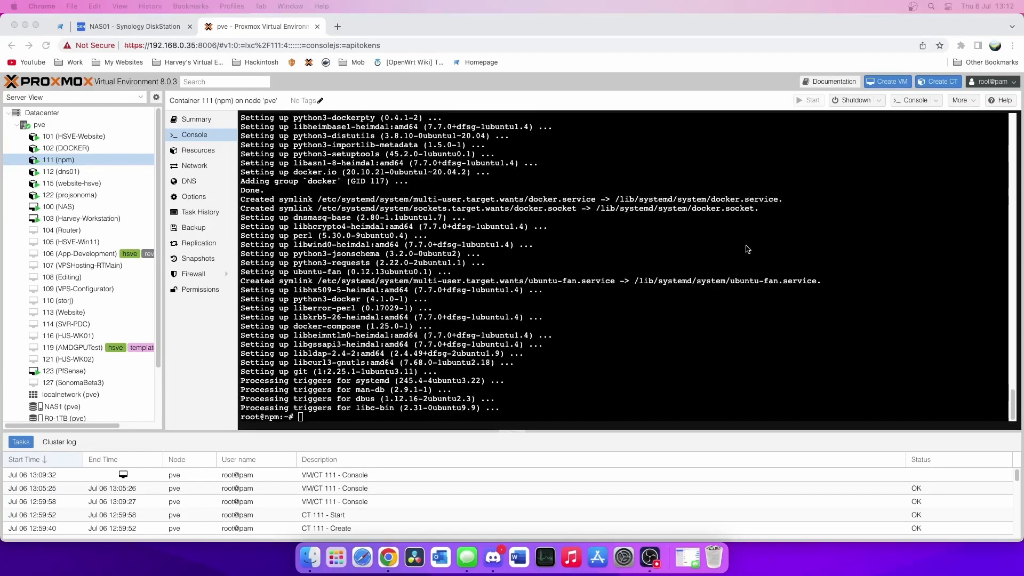
left_click(747, 249)
key("ctrl+l")
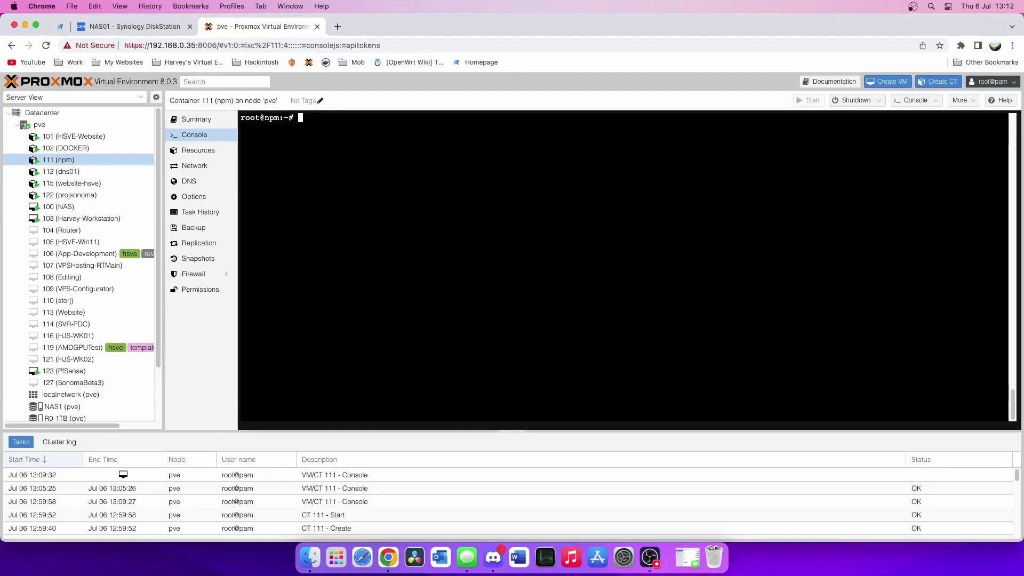
- Create a new docker-compose.yaml file in nano
type("nano docker-co")
key("BackSpace")
key("BackSpace")
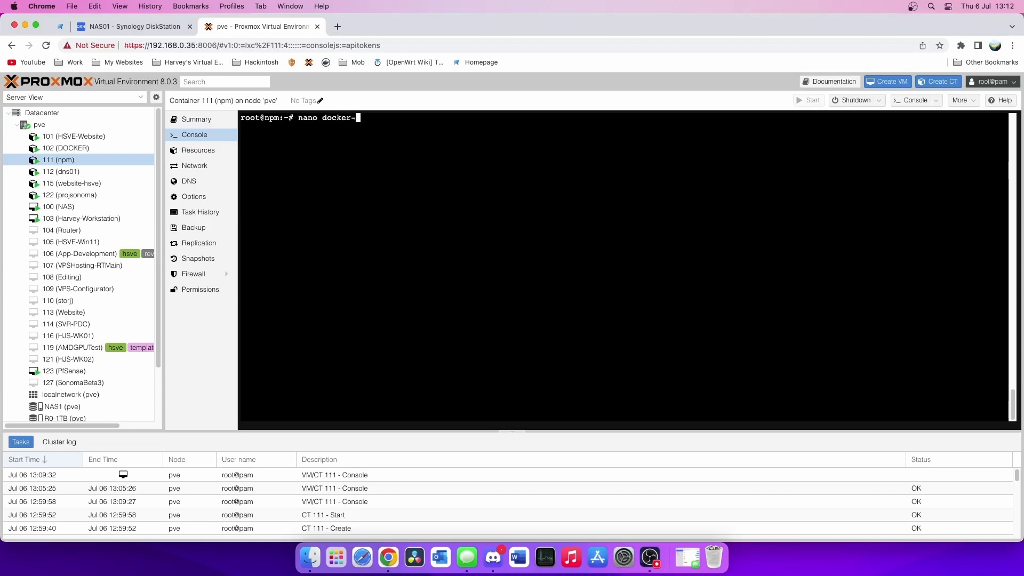
type("compose.yaml")
key("Return")
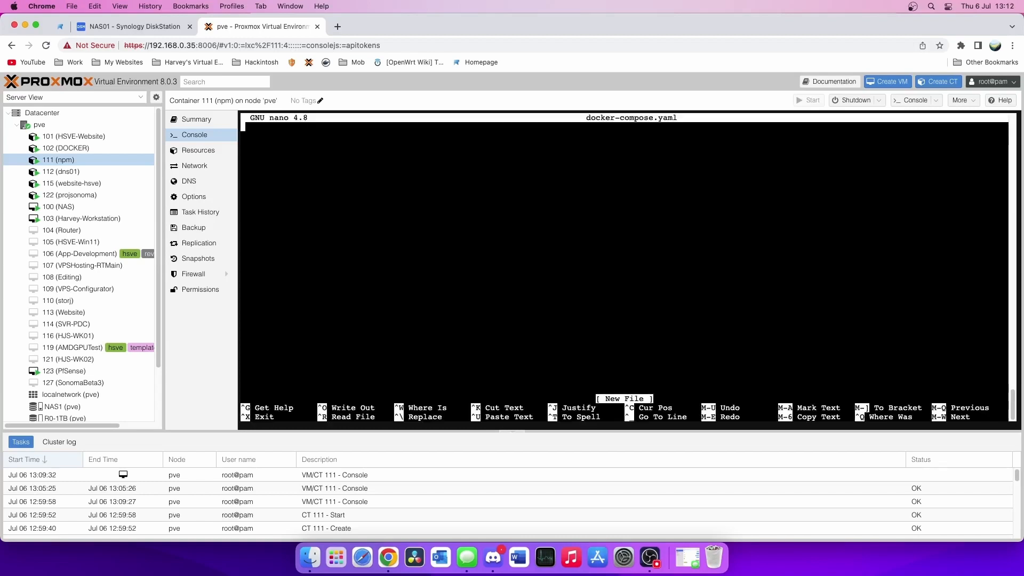
- Open a new browser window and move it out of the way
right_click(382, 562)
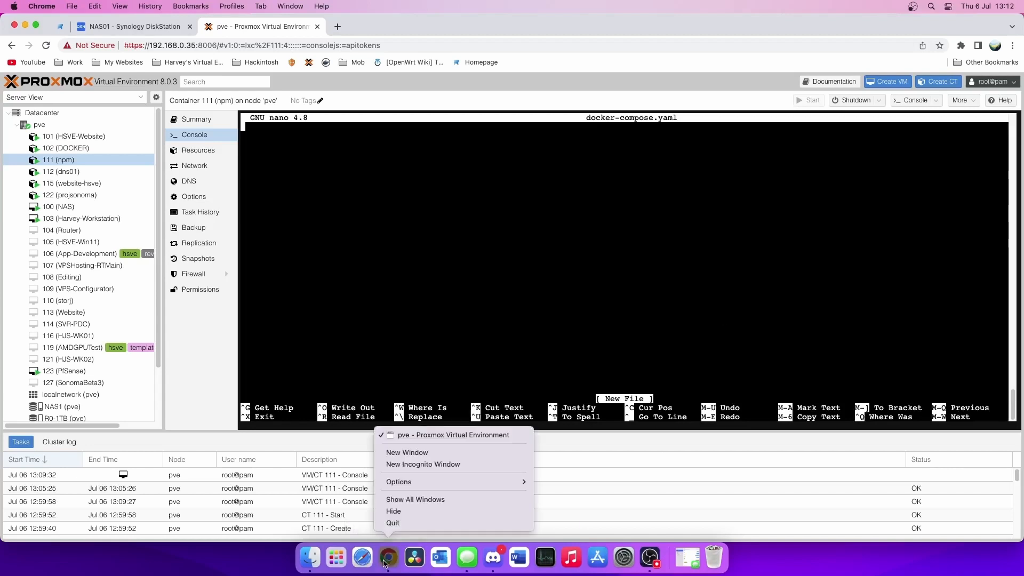
left_click(424, 453)
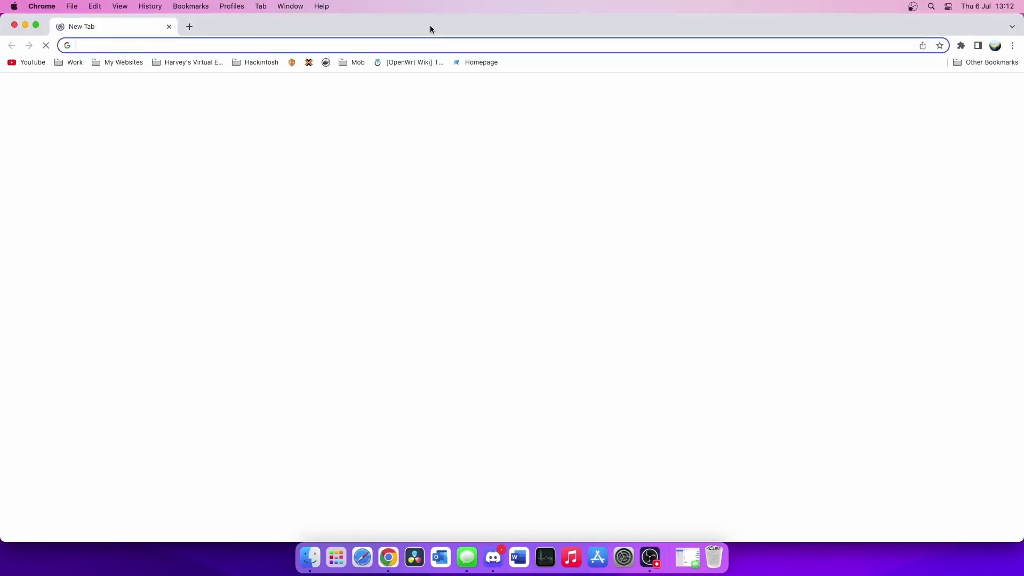
left_click_drag(430, 25, 3, 399)
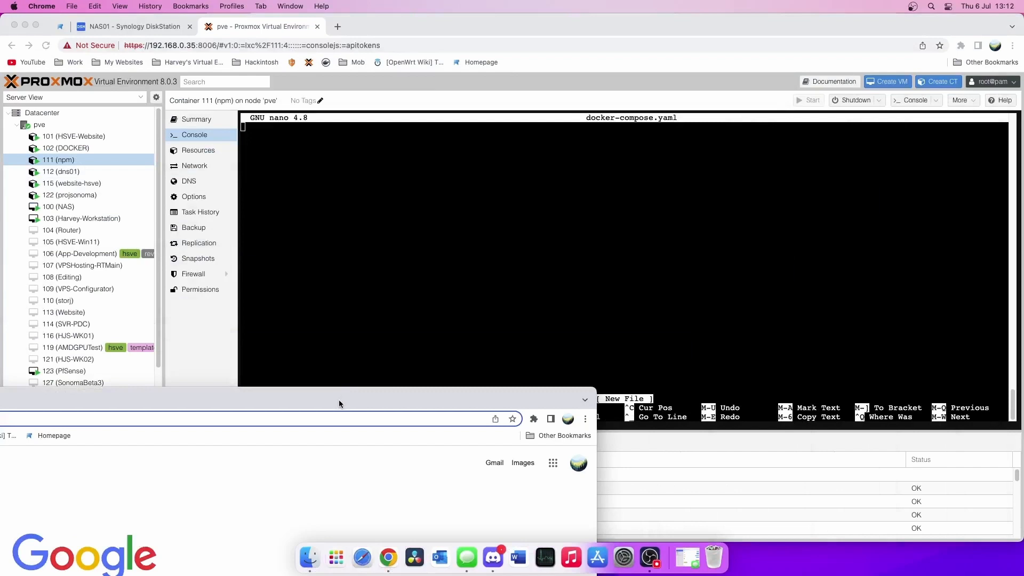
left_click_drag(338, 399, 97, 167)
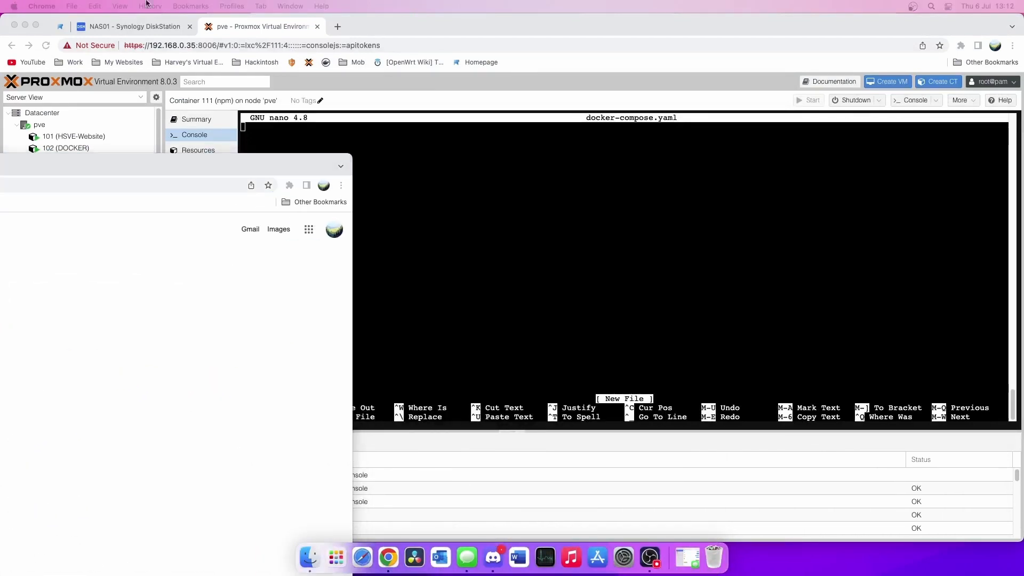
left_click_drag(204, 172, 0, 362)
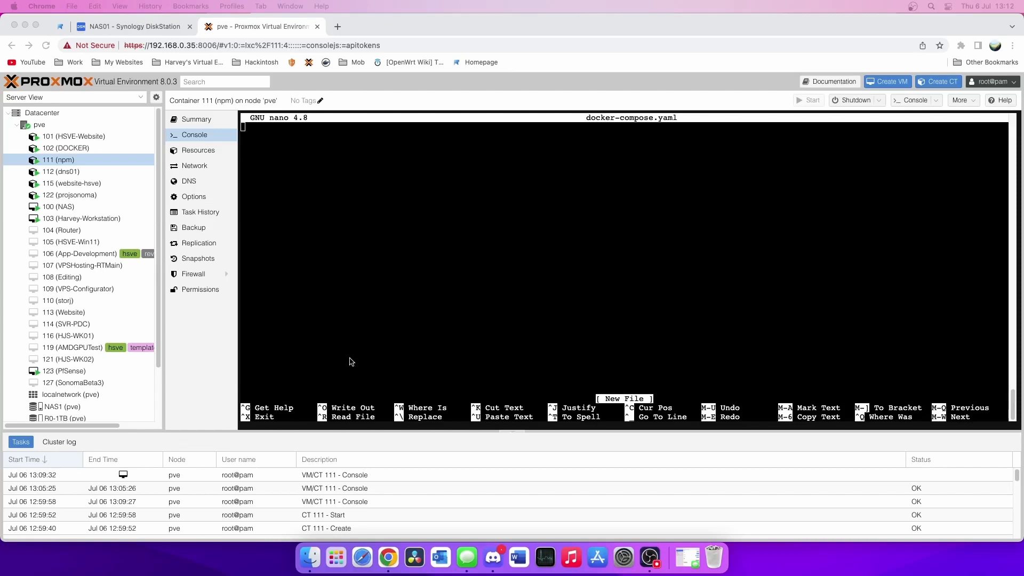
- Paste the nginx-proxy-manager compose config, save docker-compose.yaml, and clear the terminal
right_click(333, 186)
left_click(372, 263)
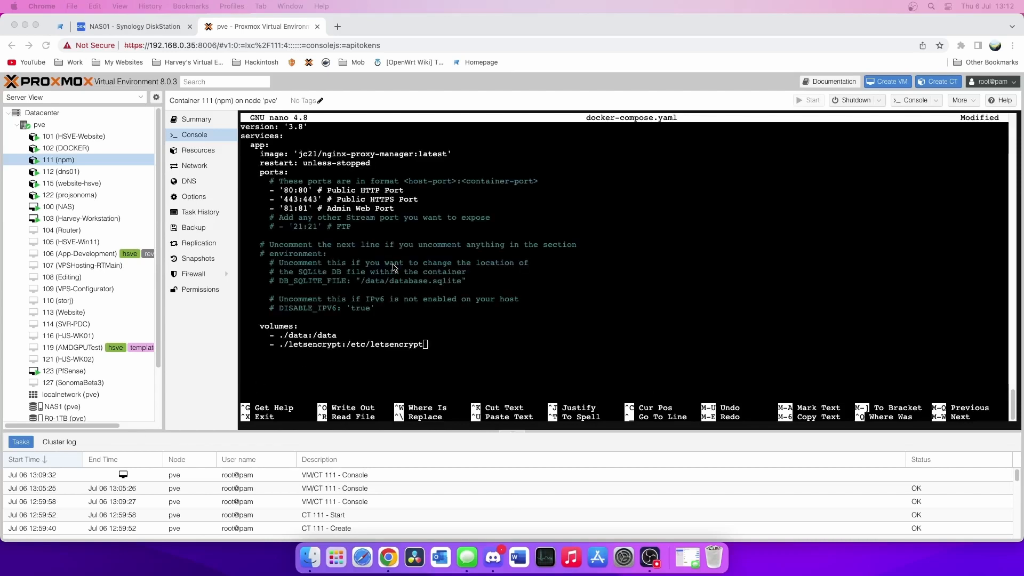
left_click(394, 267)
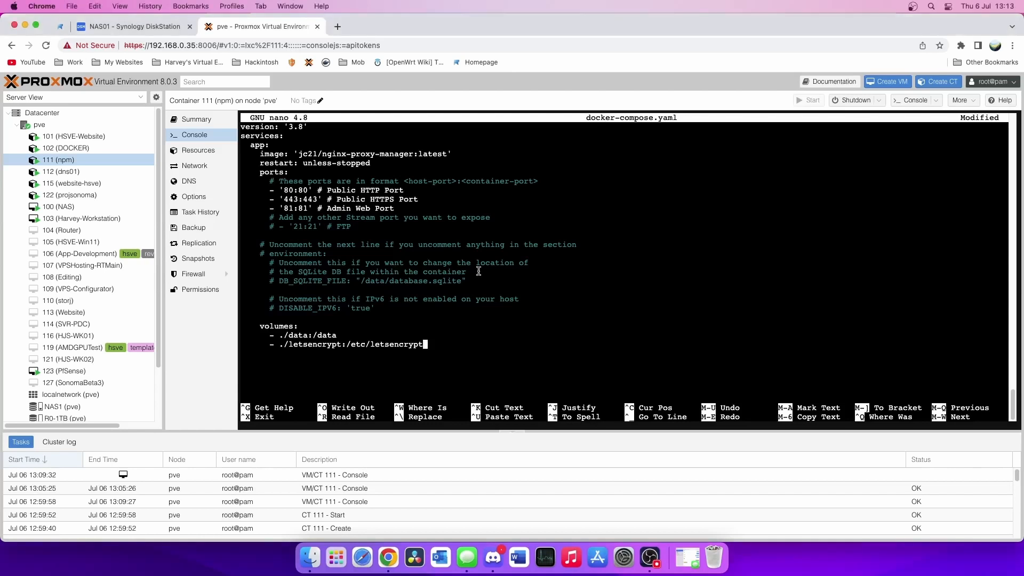
key("ctrl+x")
key("y")
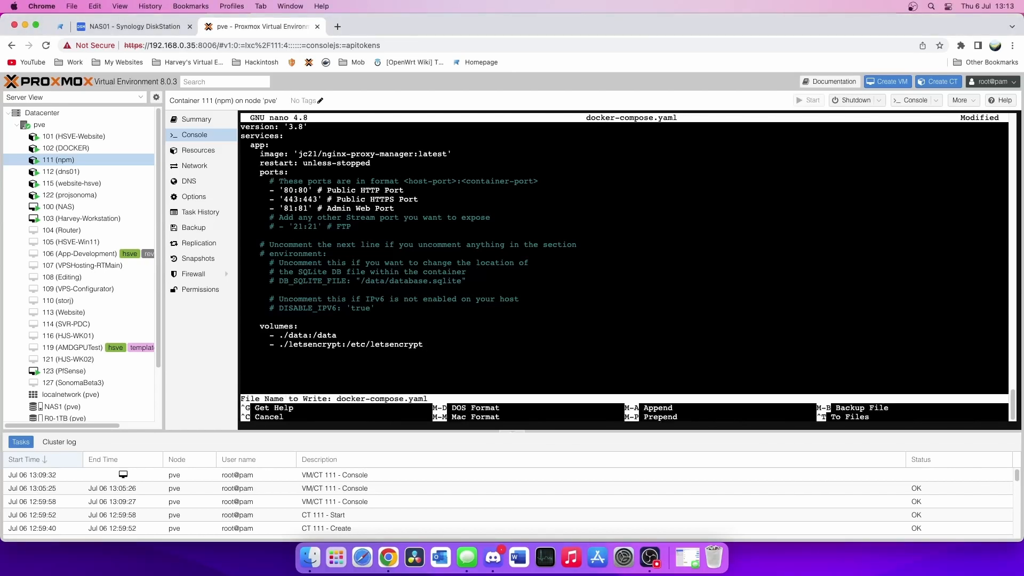
key("Return")
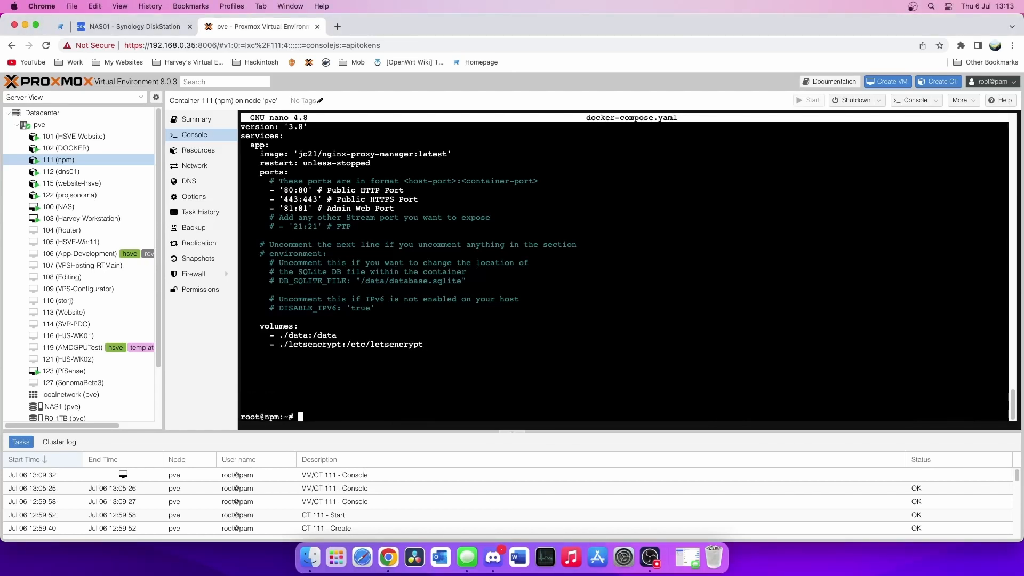
key("ctrl+l")
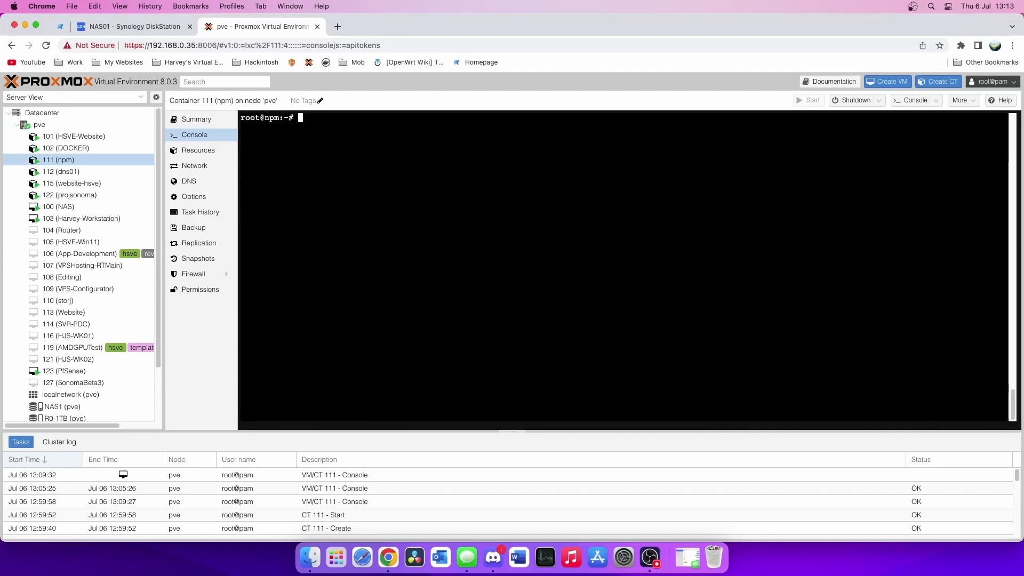
- Try docker-compose up -d, then change the compose file version from 3.8 to 3.3
type("docker-compose up")
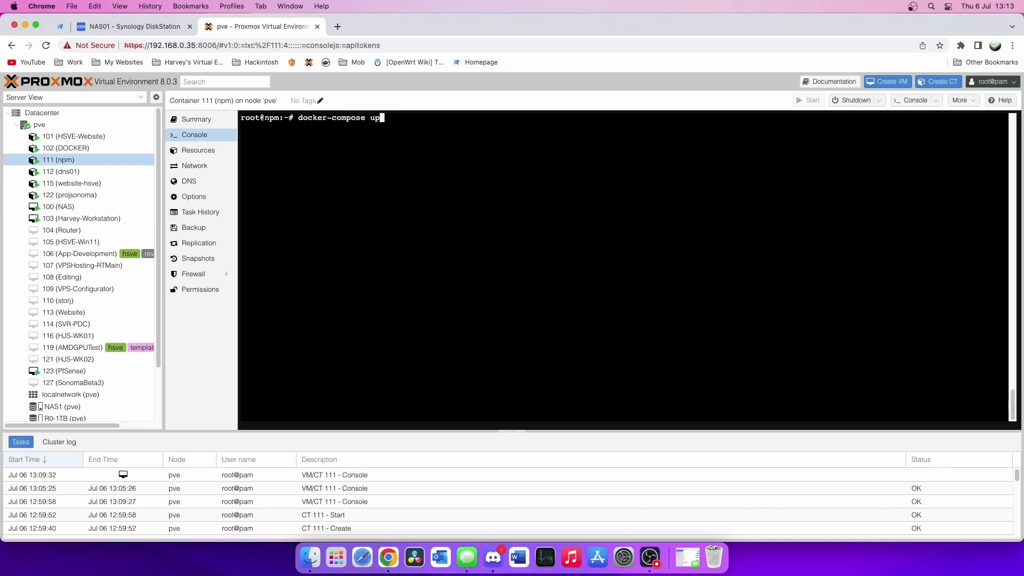
type(" -d")
key("Return")
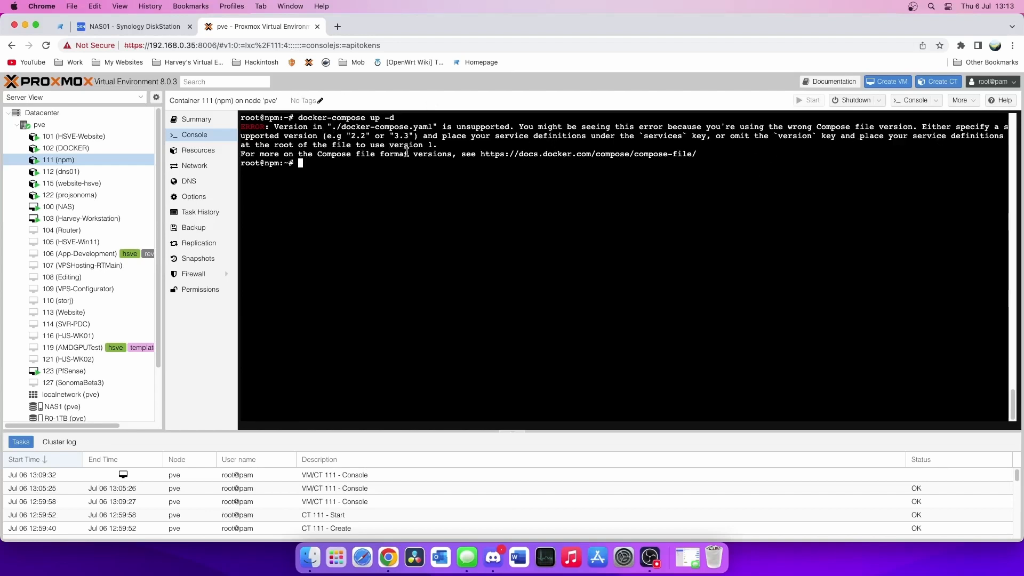
type("nano docker-compose.yaml")
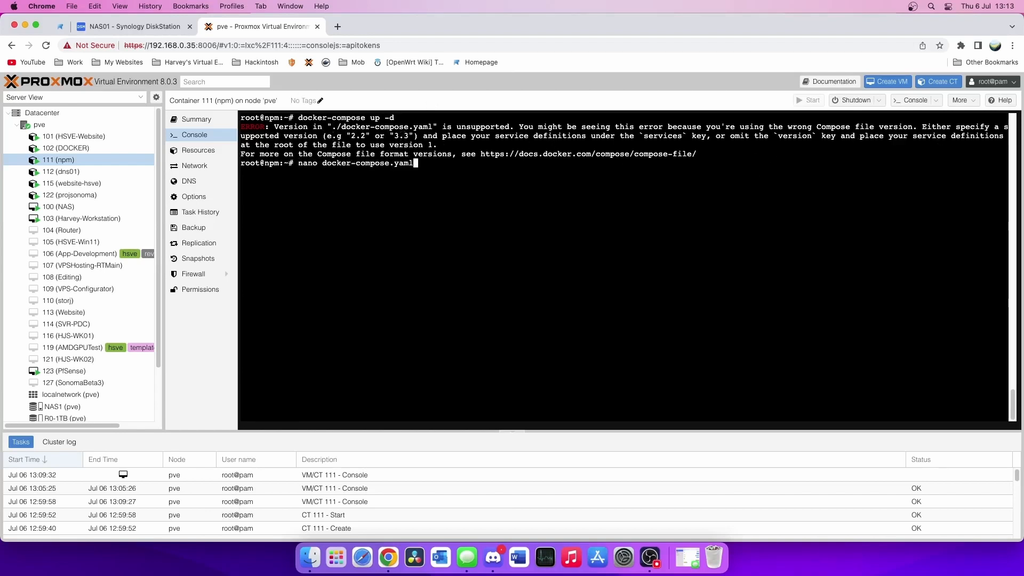
key("Return")
key("Down")
key("Down")
key("Up")
key("Up")
key("Right")
key("Right")
key("Right")
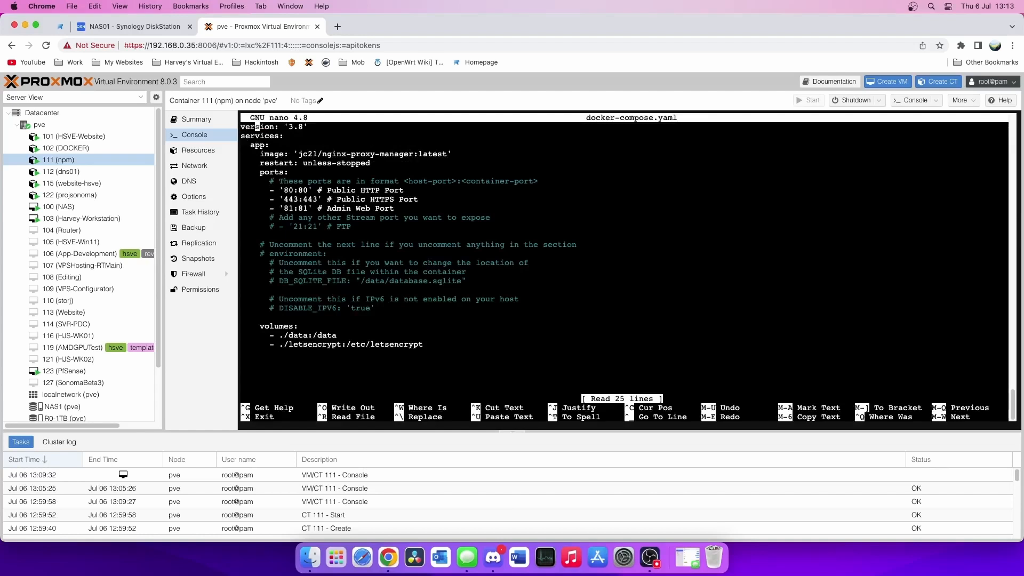
key("Right")
key("Right")
key("Right")
key("Right")
key("Right")
key("Right")
key("Right")
key("Right")
key("Right")
key("Right")
key("BackSpace")
type("3")
- Save the edited compose file and rerun docker-compose up -d
key("ctrl+x")
key("y")
key("Return")
type("docker-compose up -d")
key("Return")
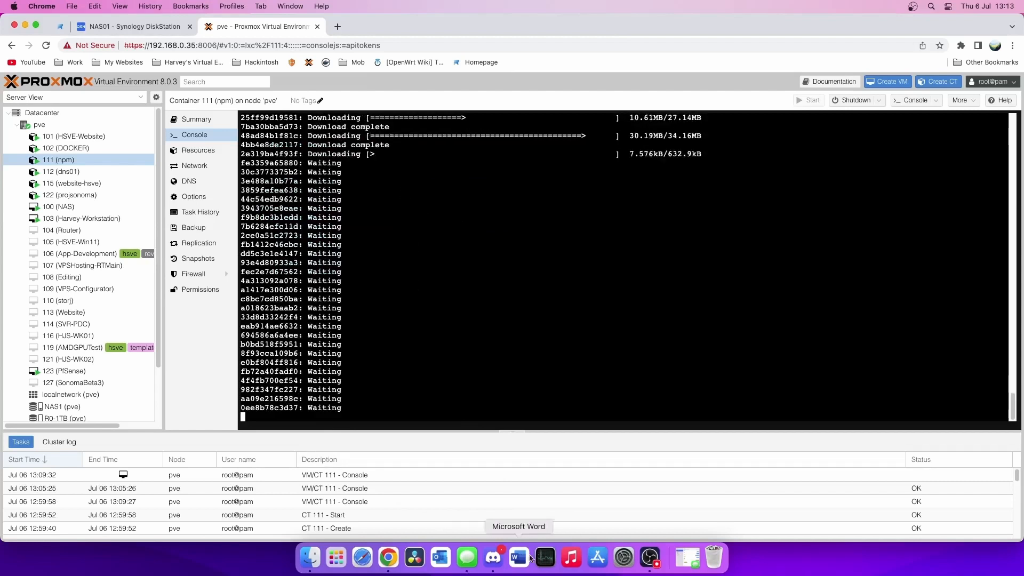
- Wait for the image pull and confirm root_app_1 was created
left_click(657, 566)
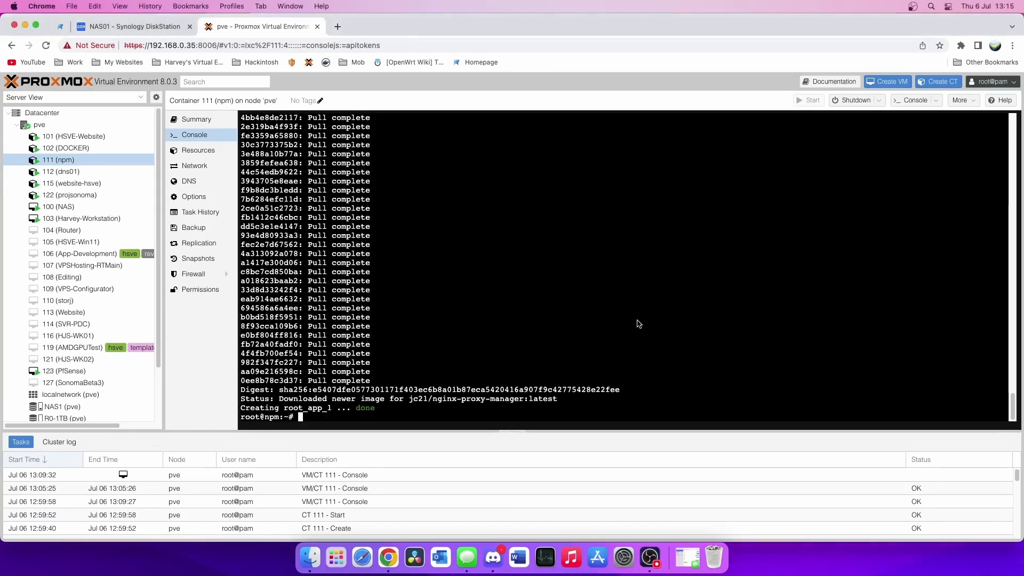
left_click_drag(384, 408, 240, 409)
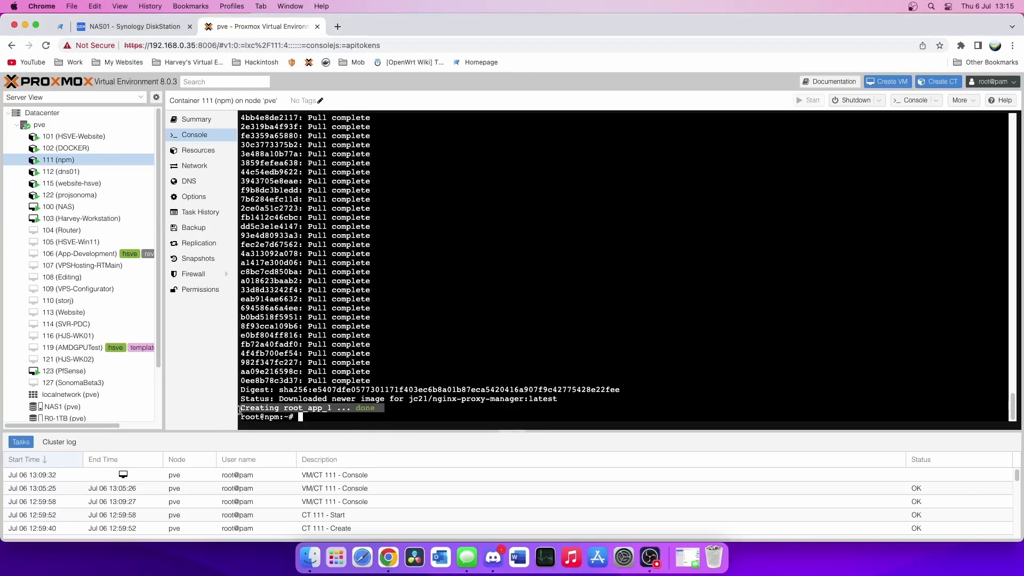
left_click(394, 420)
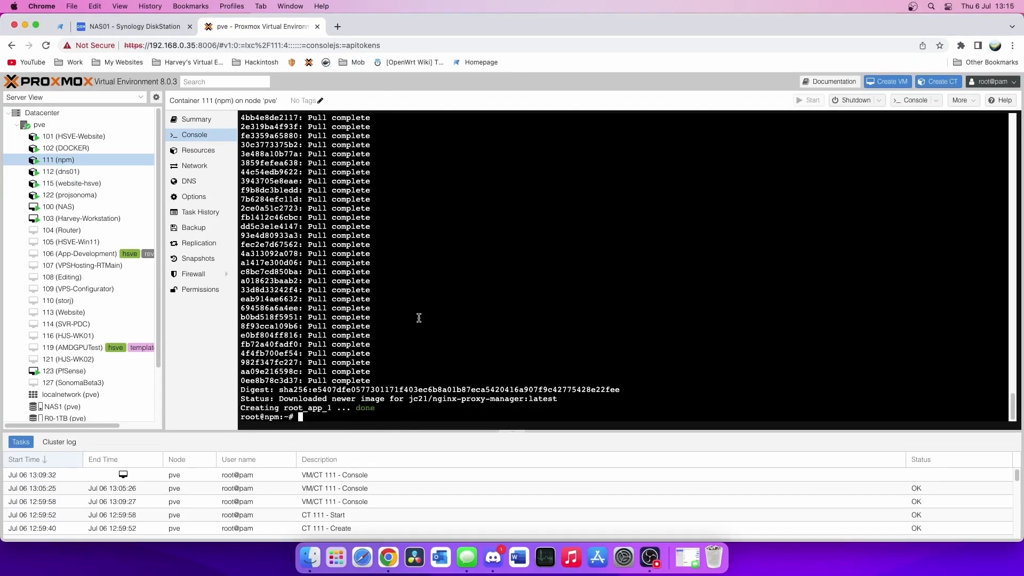
- Show the container's IP with hostname -I and select 192.168.0.242
type("hostname -I")
key("Return")
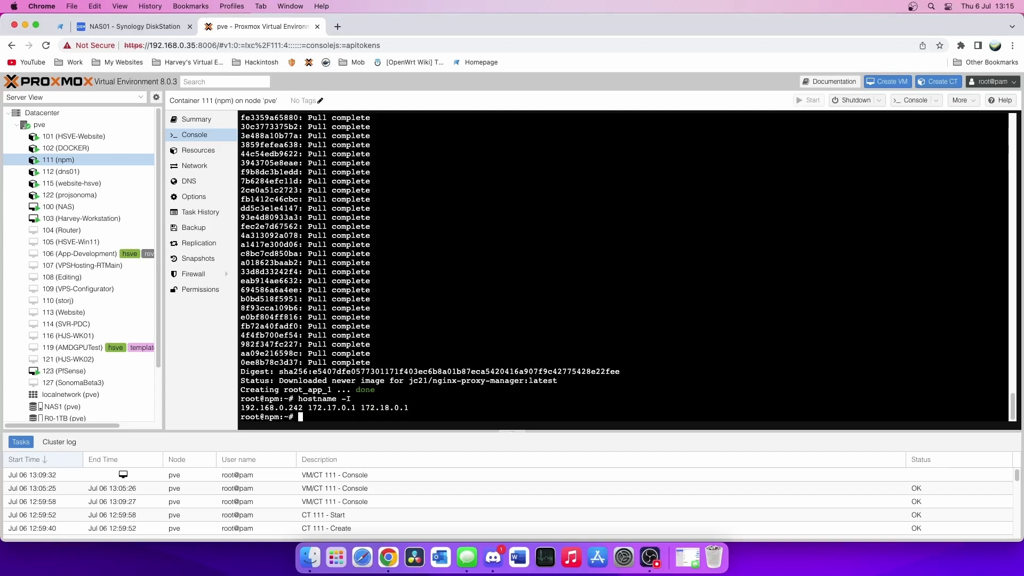
left_click_drag(304, 406, 240, 408)
left_click_drag(302, 407, 294, 407)
- Open 192.168.0.242:81 in a new tab and retry loading it several times
left_click(337, 27)
type("1")
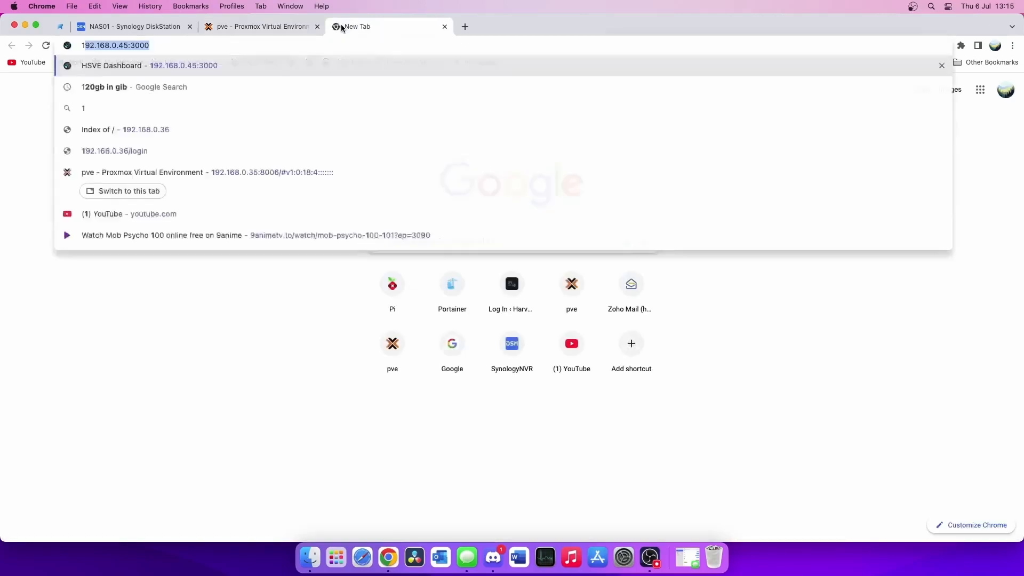
type("92.168.0.2")
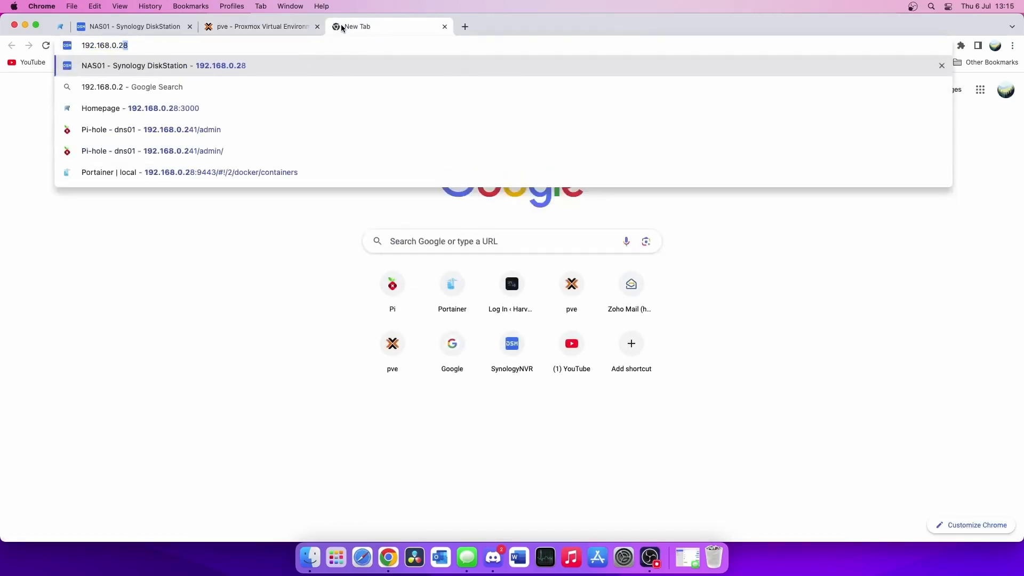
type("42:81")
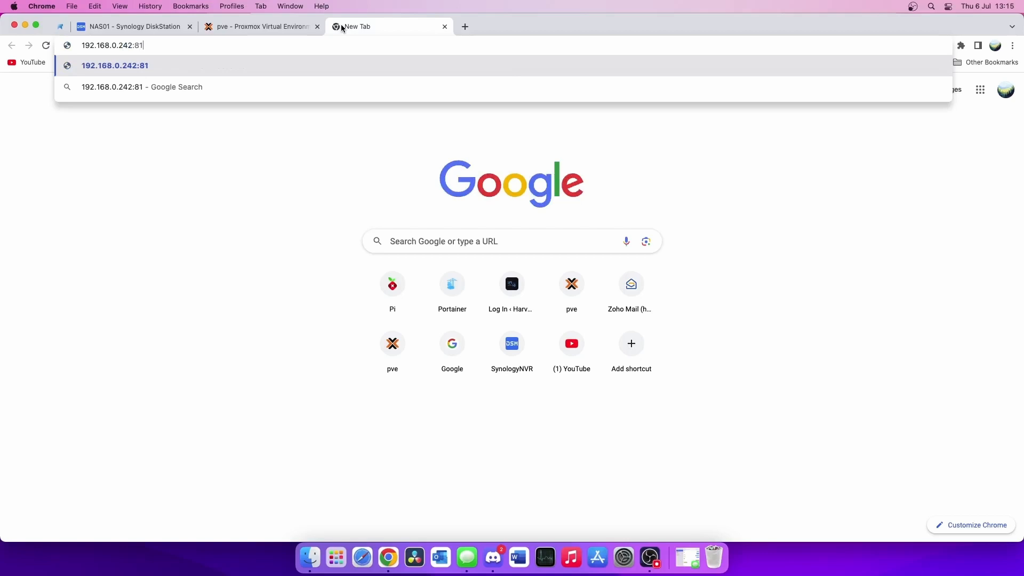
key("Return")
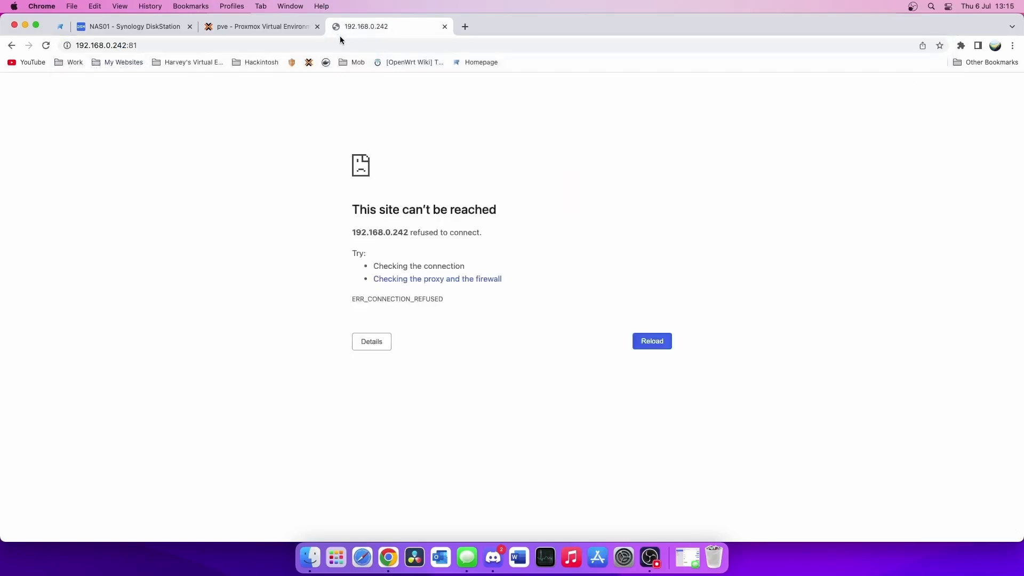
key("super+r")
left_click(285, 26)
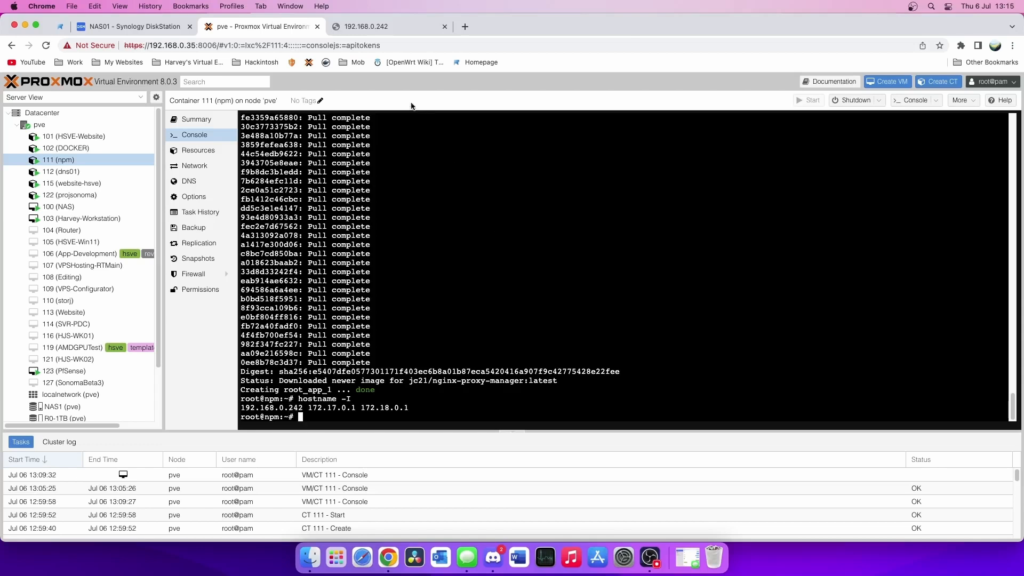
left_click(367, 23)
left_click(46, 46)
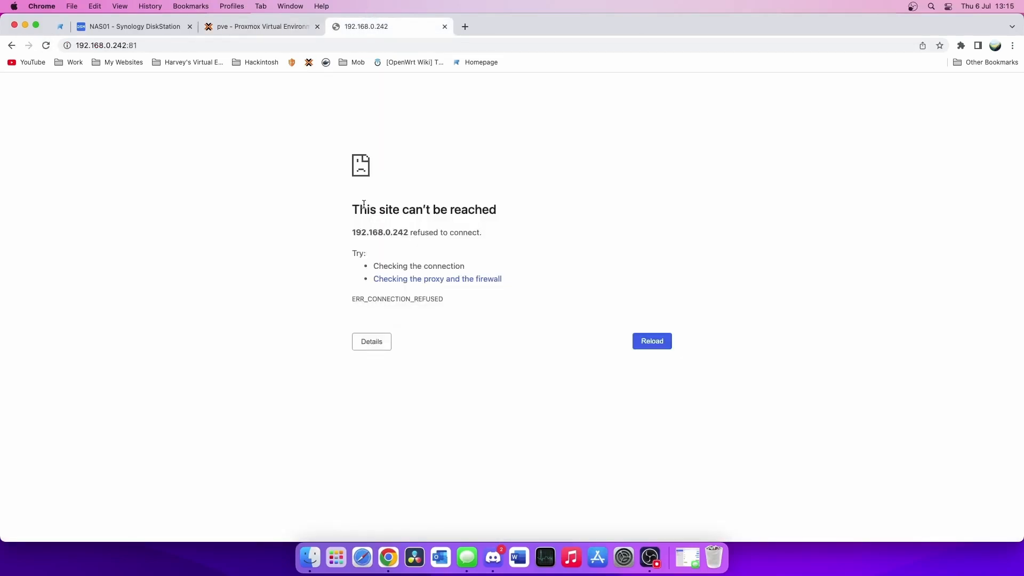
left_click(403, 45)
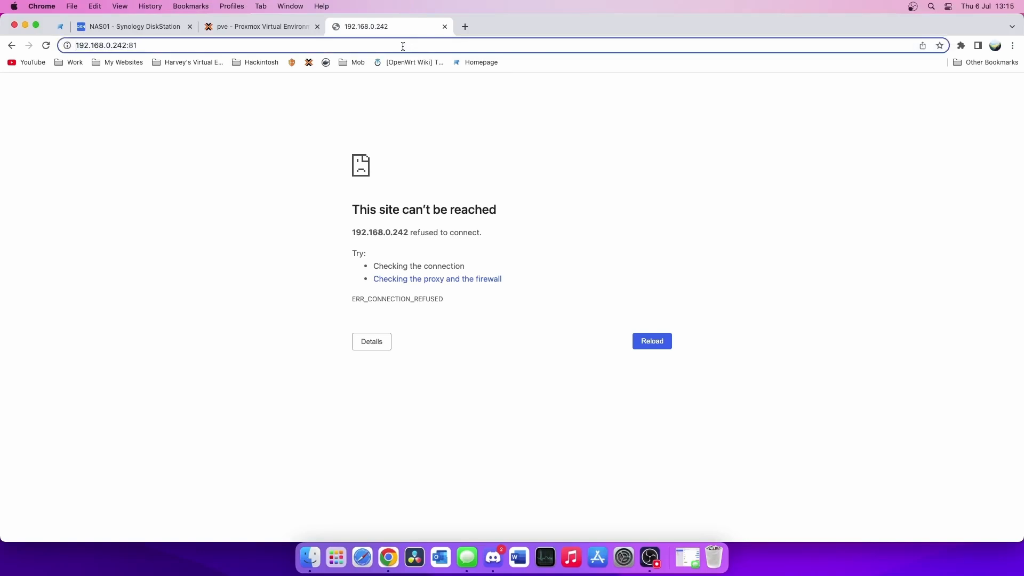
key("Return")
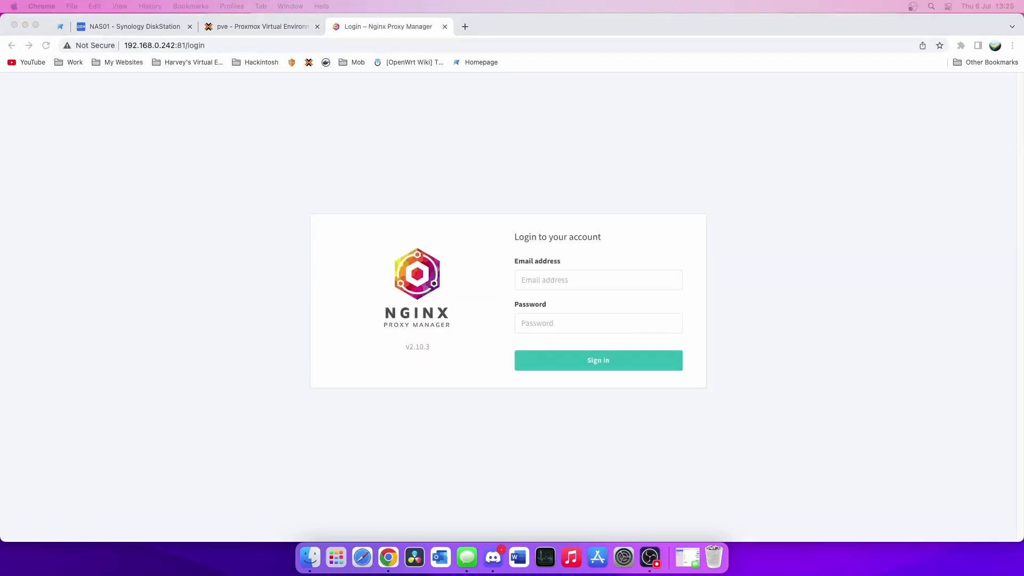
- Sign in to Nginx Proxy Manager with the default admin e-mail and password
left_click(535, 288)
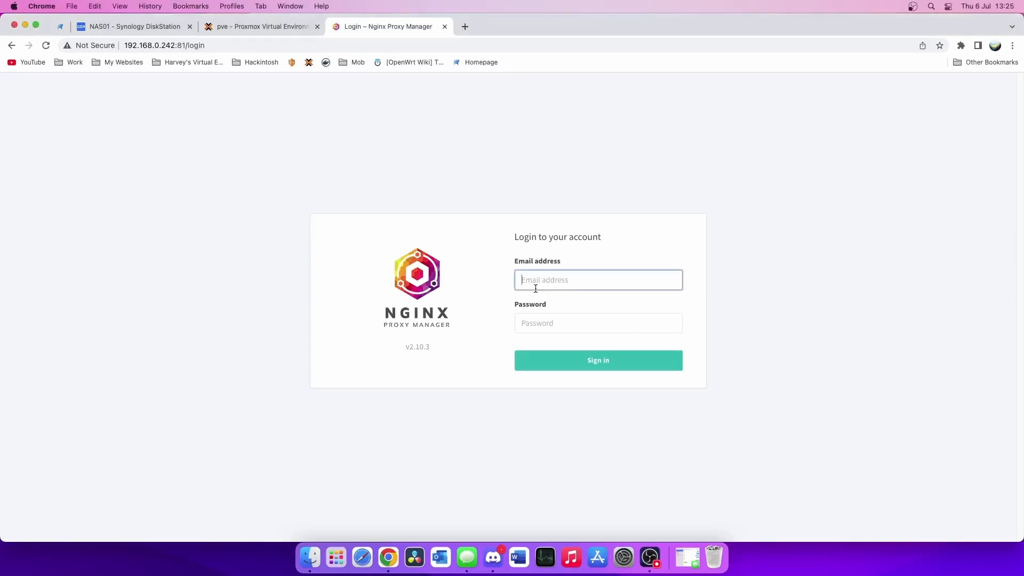
key("Return")
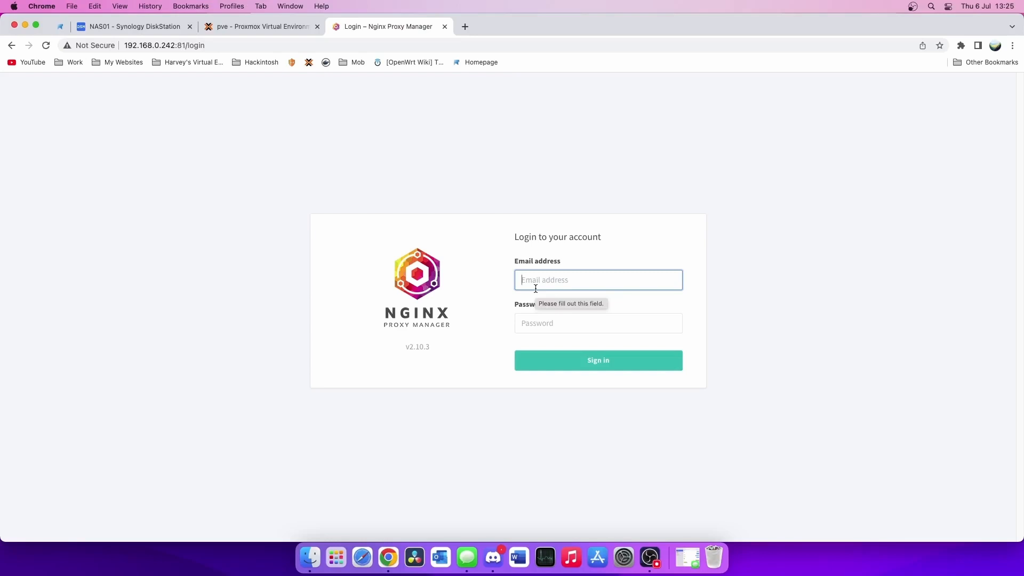
type("admin@example.com")
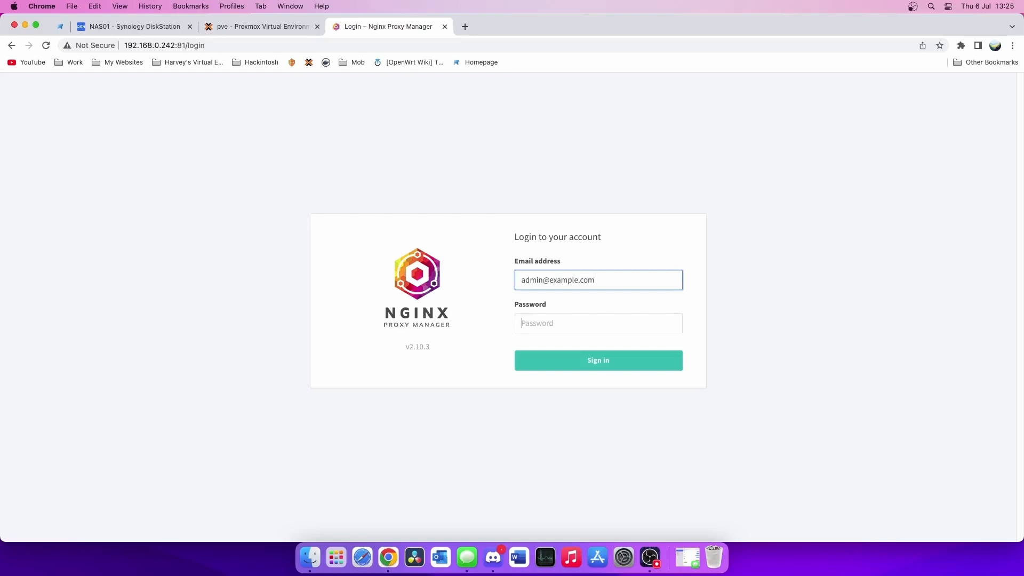
key("Tab")
type("c")
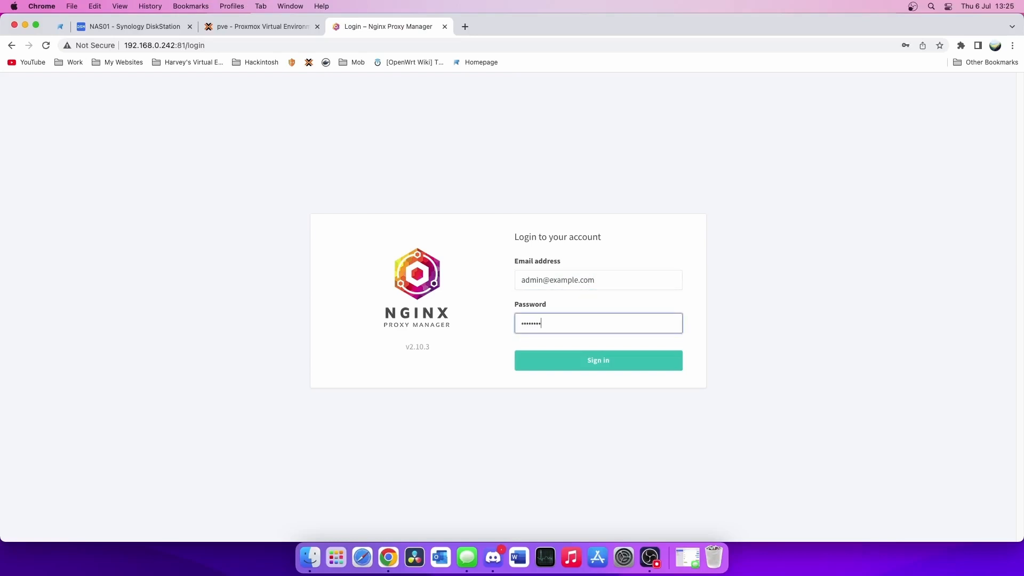
key("Return")
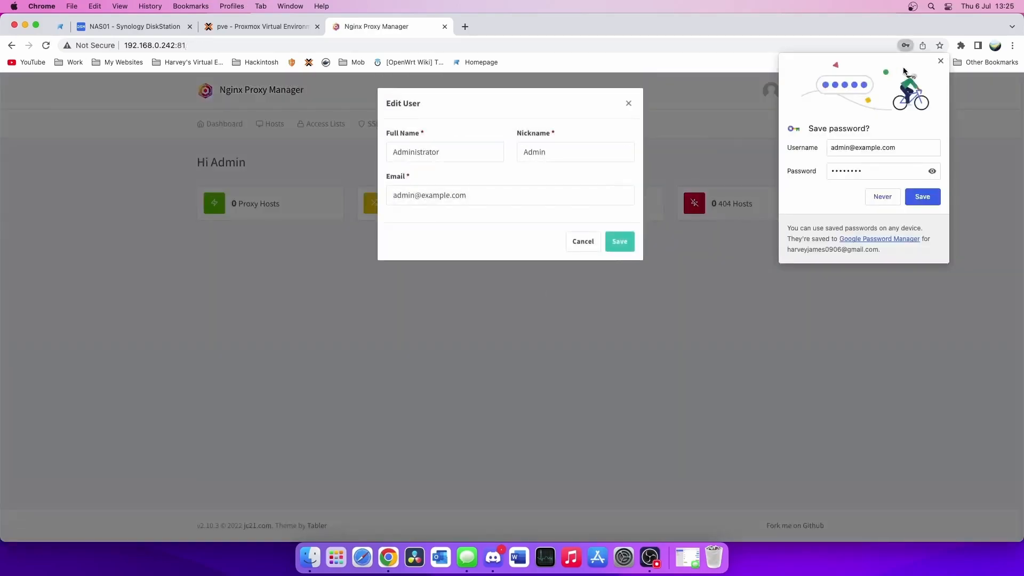
left_click(940, 61)
- Replace the admin's full name, nickname and e-mail with your own and save
left_click_drag(459, 153, 312, 153)
type("Harvey")
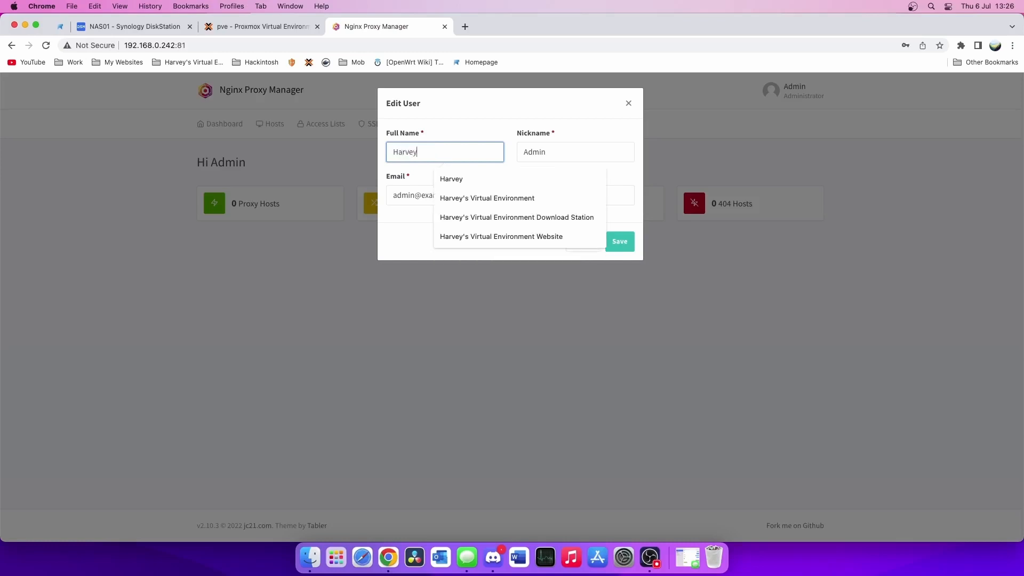
key("Tab")
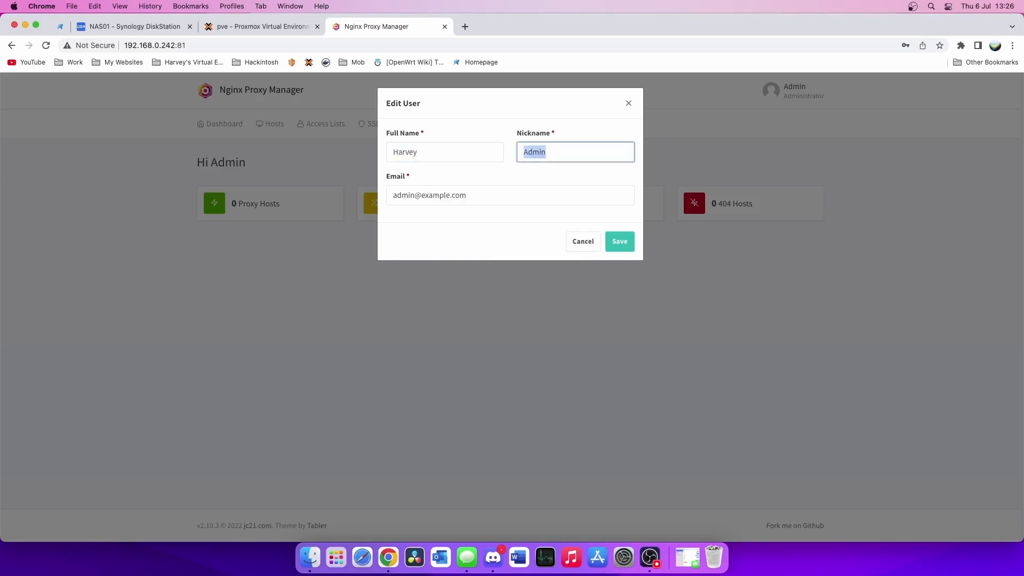
type("Harvey.js")
key("Tab")
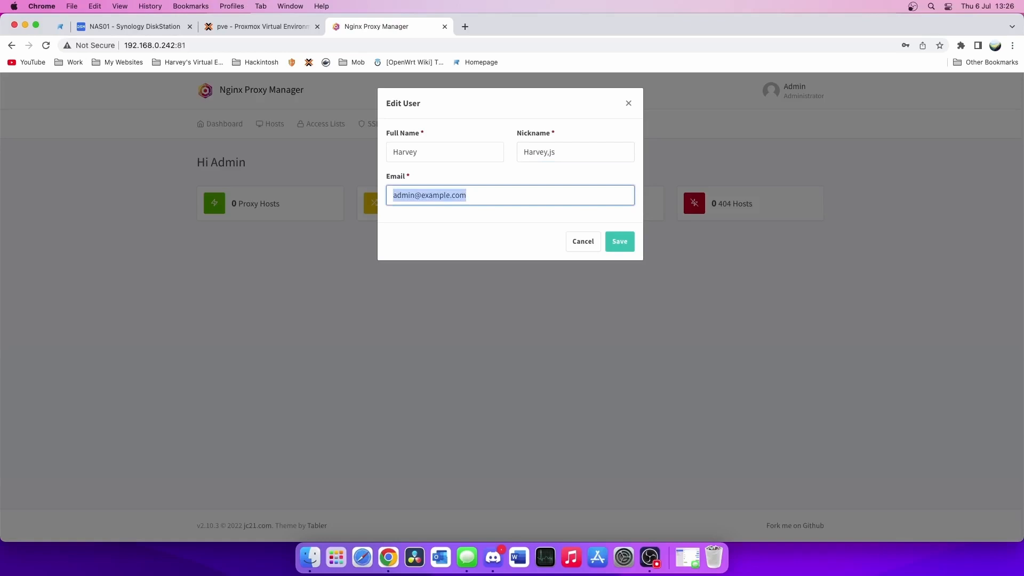
type("harvey")
key("Down")
key("Down")
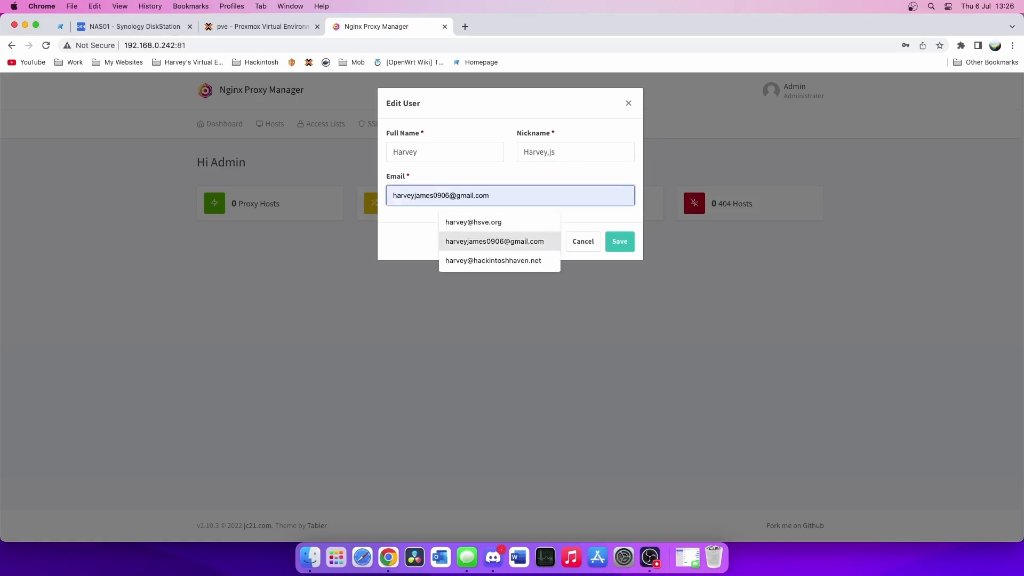
key("Down")
key("Down")
key("Return")
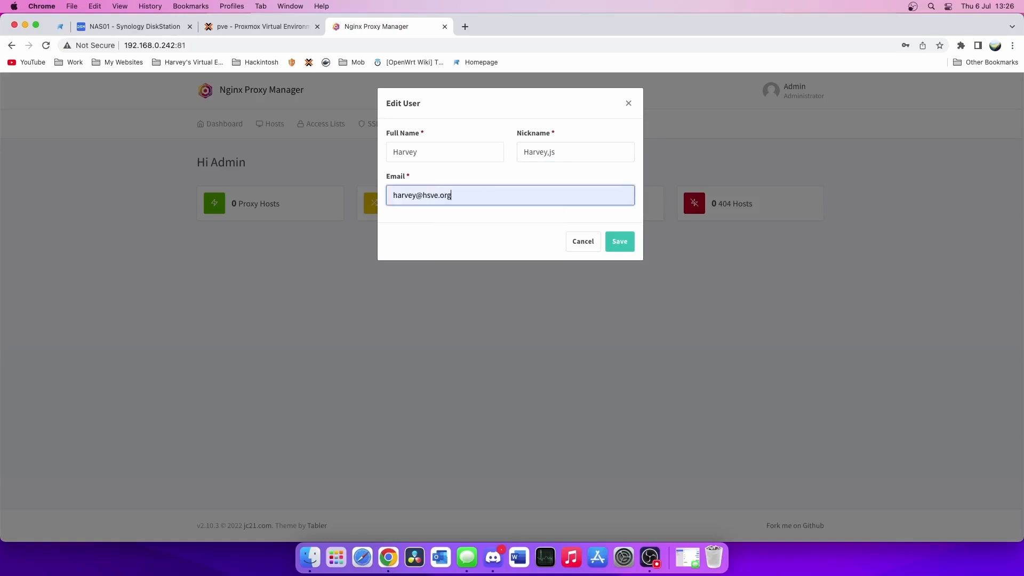
left_click(627, 244)
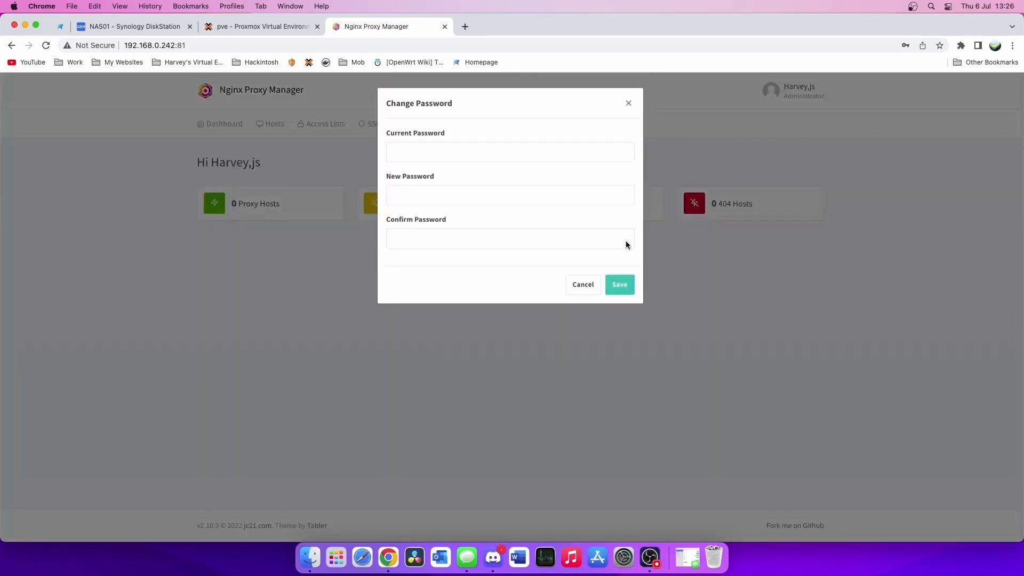
- Set a new admin password, then open the Hosts > Proxy Hosts list
left_click(514, 150)
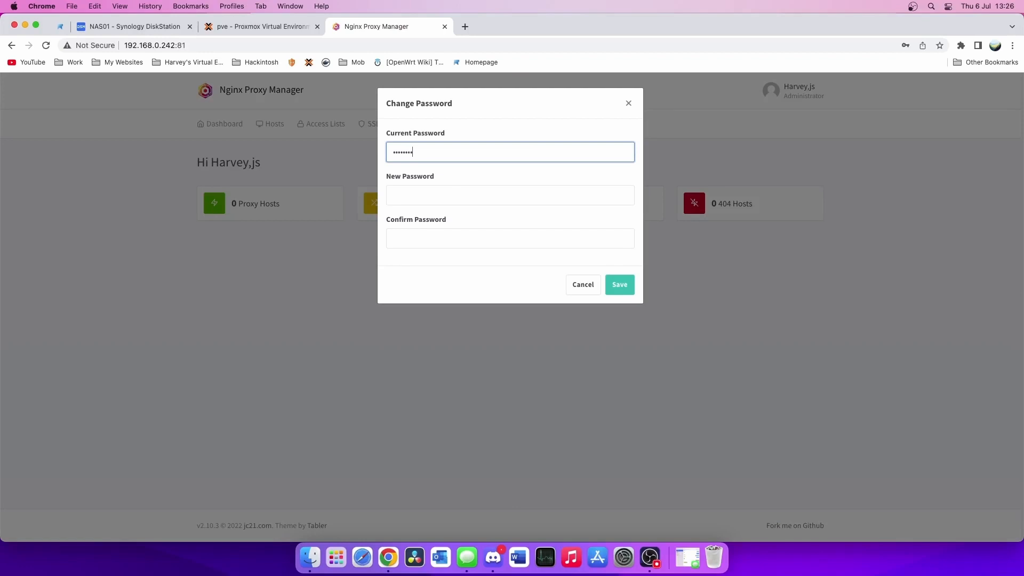
left_click(394, 195)
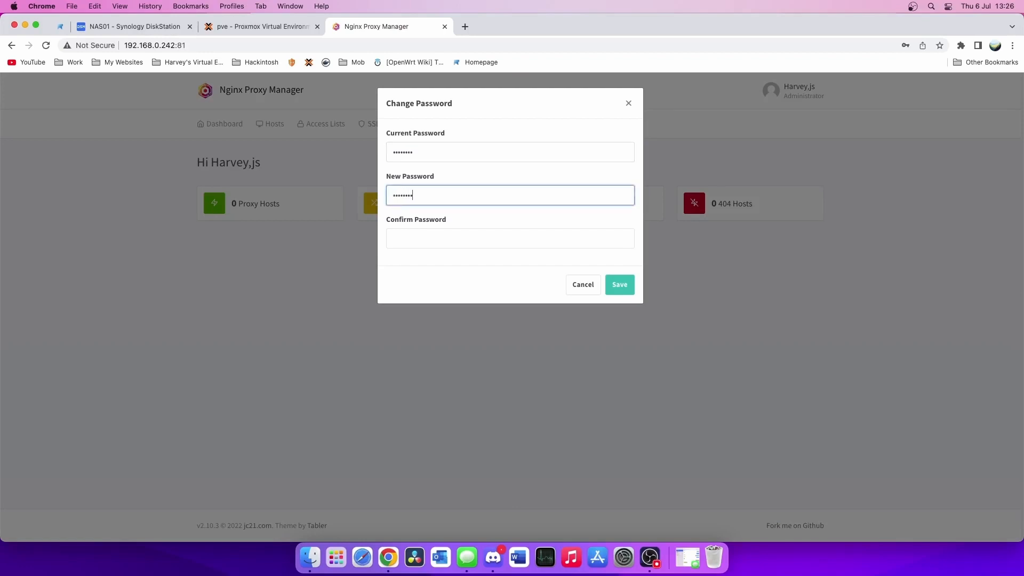
type("•")
key("Tab")
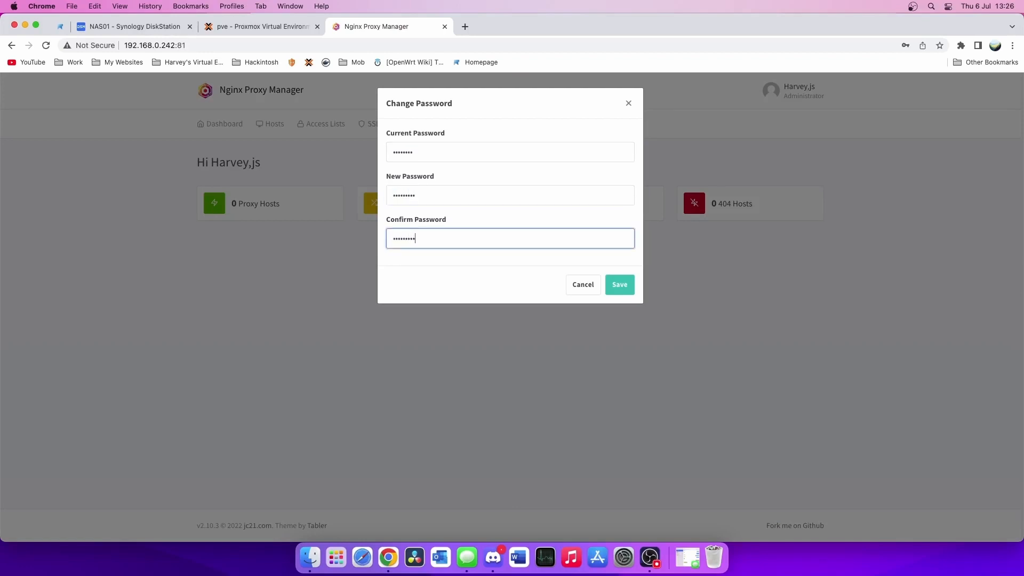
type("•••••••••")
left_click(629, 294)
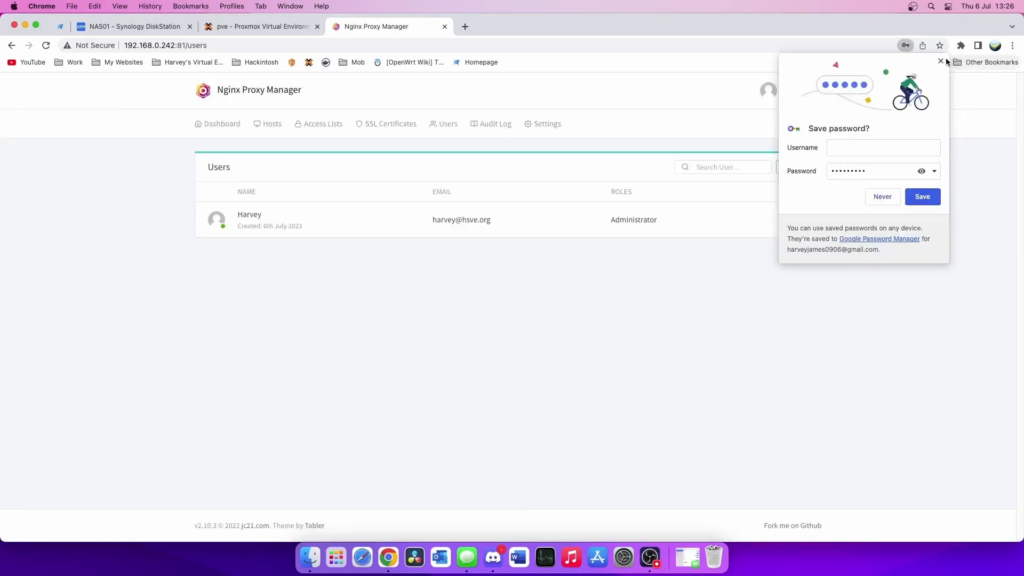
left_click(940, 61)
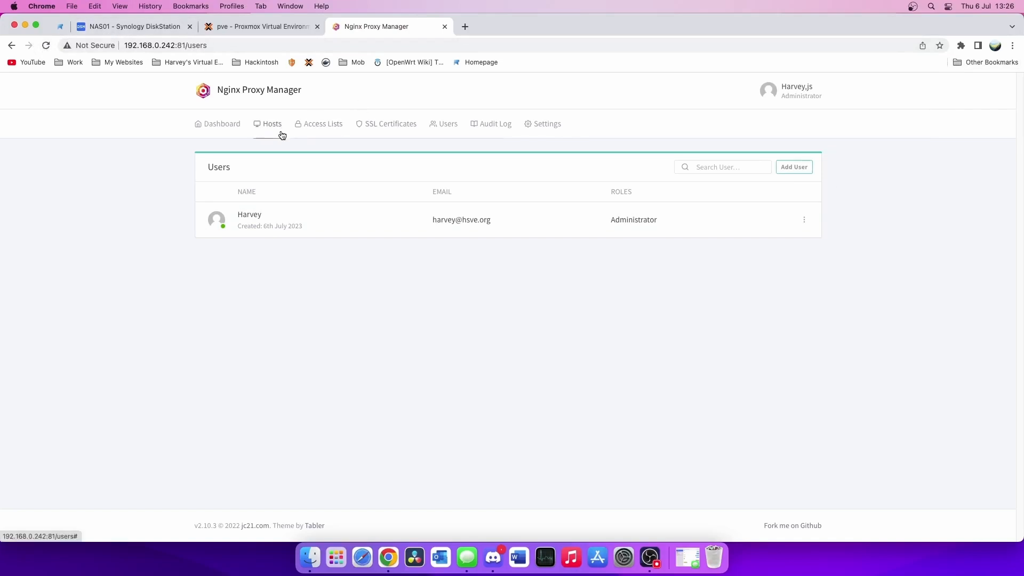
left_click(261, 130)
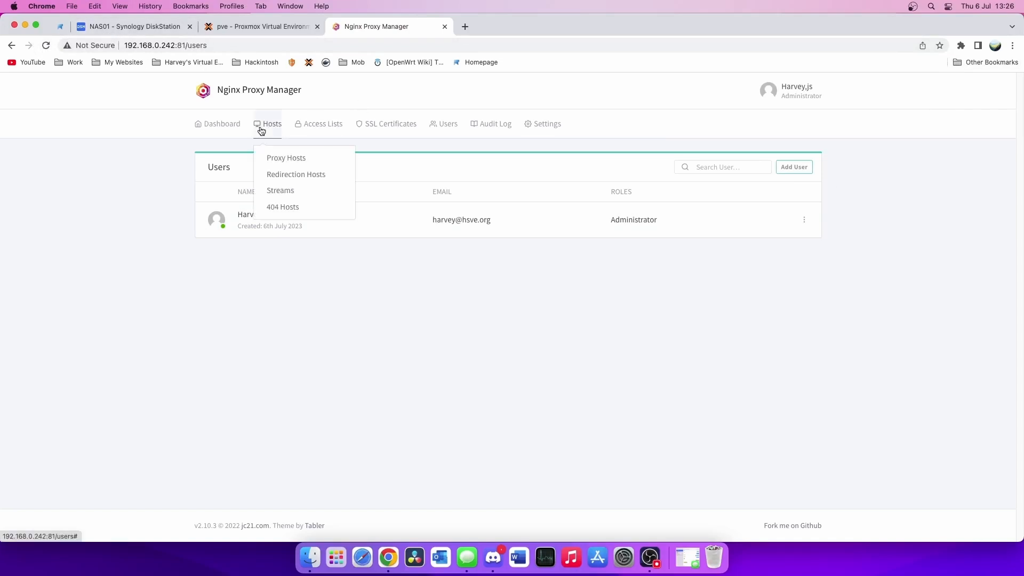
left_click(288, 156)
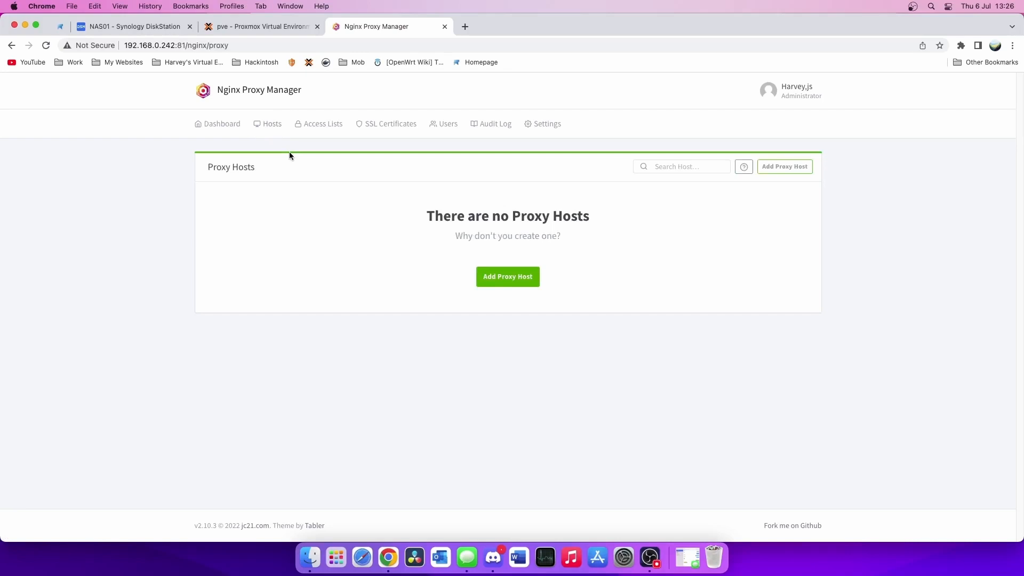
- Open 192.168.0.241/admin in a new tab and log in with the Pi-hole password
left_click(465, 27)
type("192.168.0.")
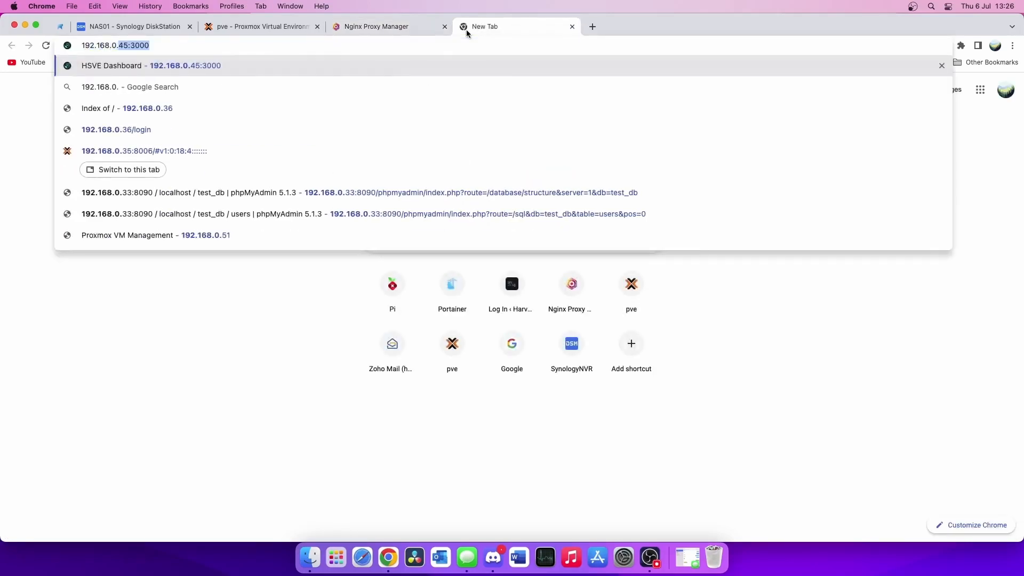
type("427")
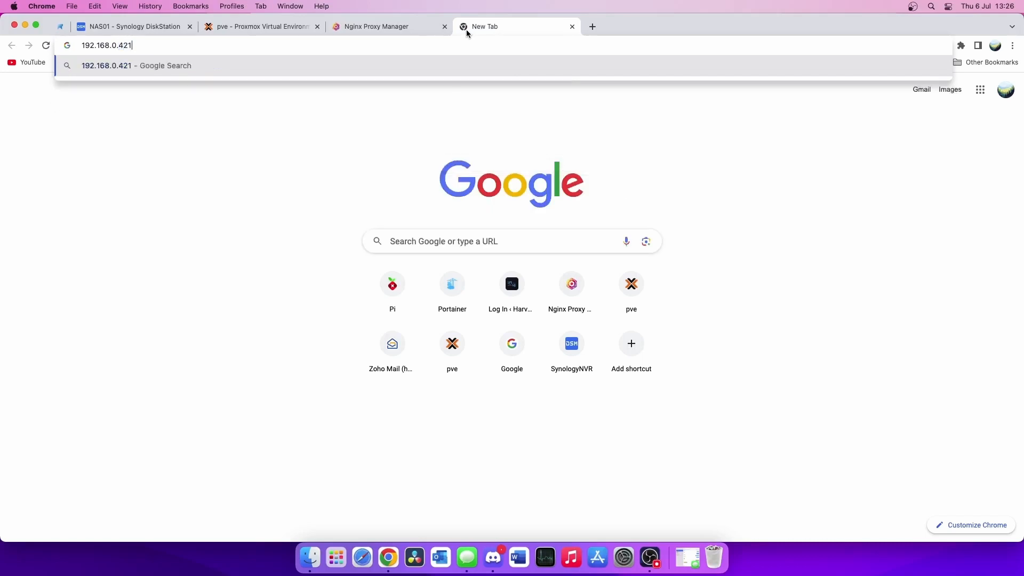
key("BackSpace")
key("BackSpace")
key("BackSpace")
type("241")
key("Return")
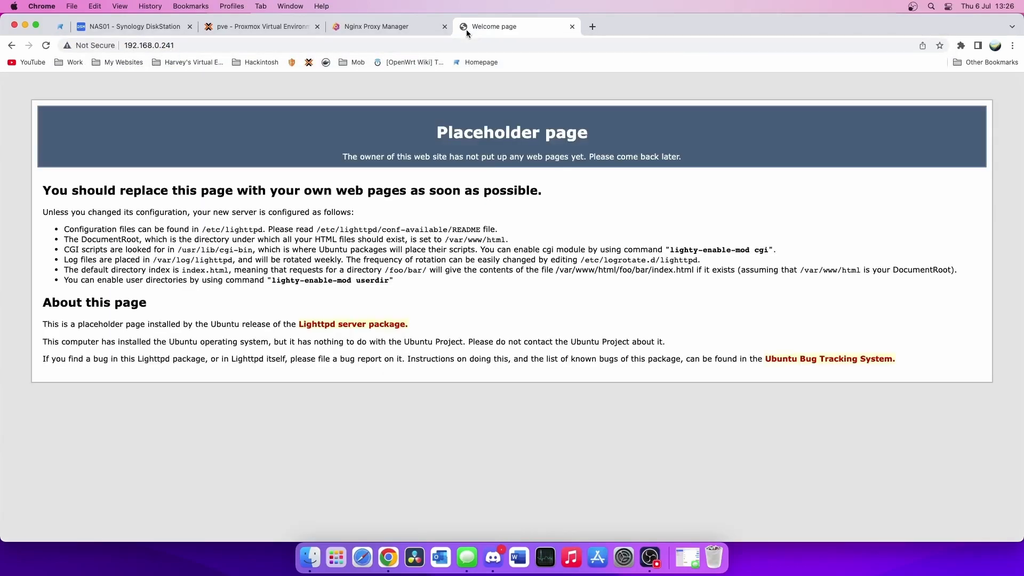
left_click(549, 44)
type("/admin")
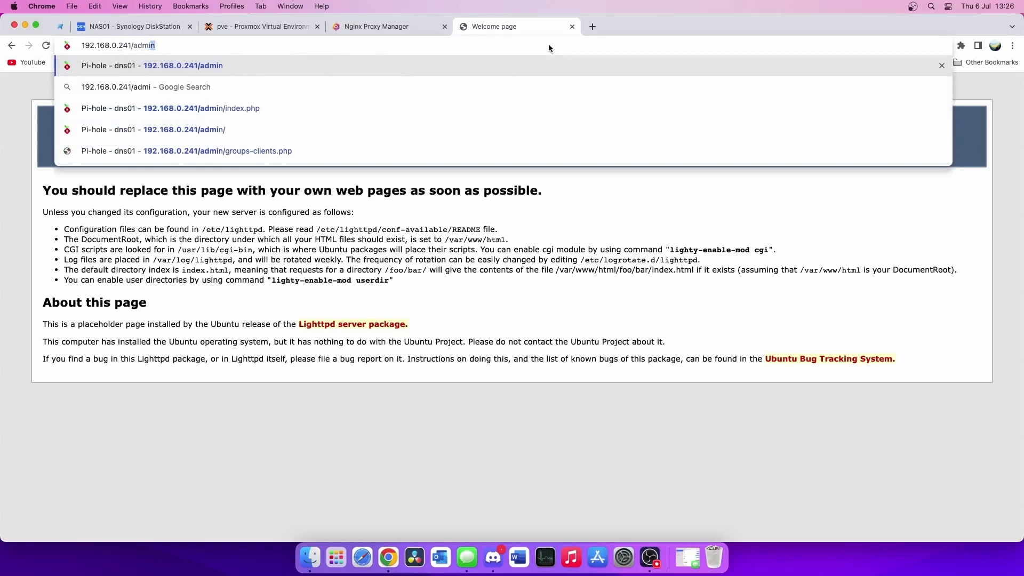
key("Return")
type("•")
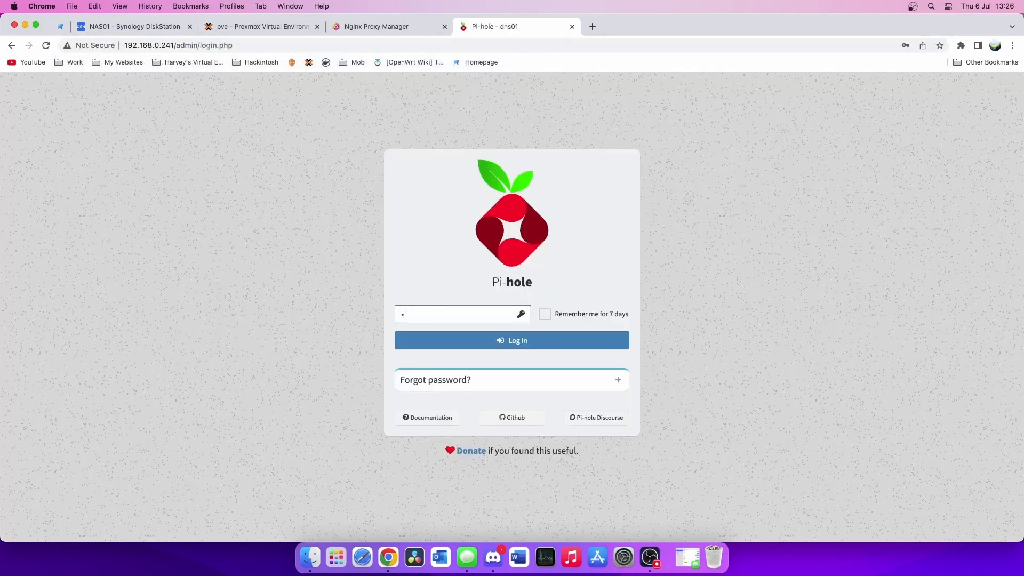
type("••••••••")
key("Return")
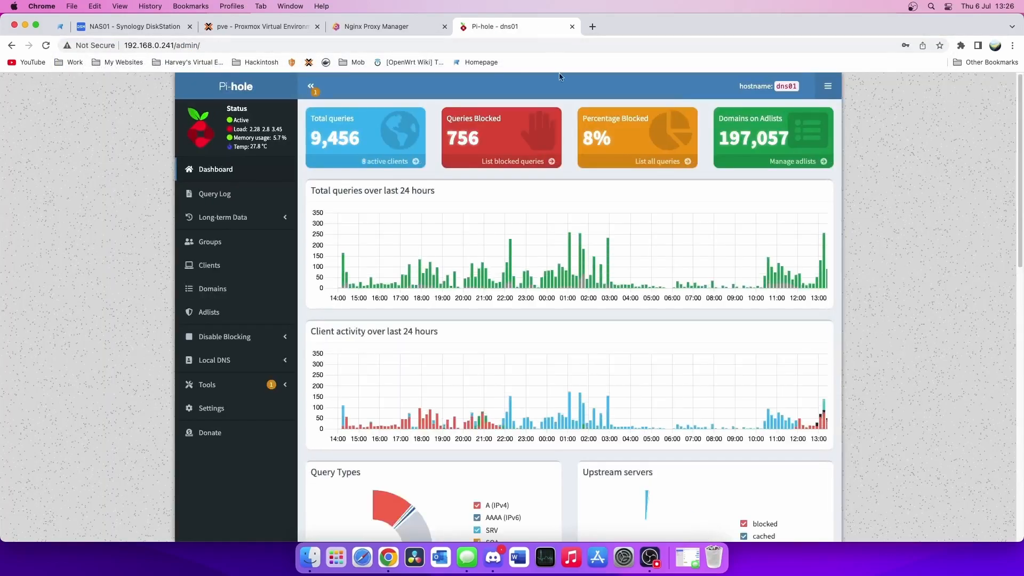
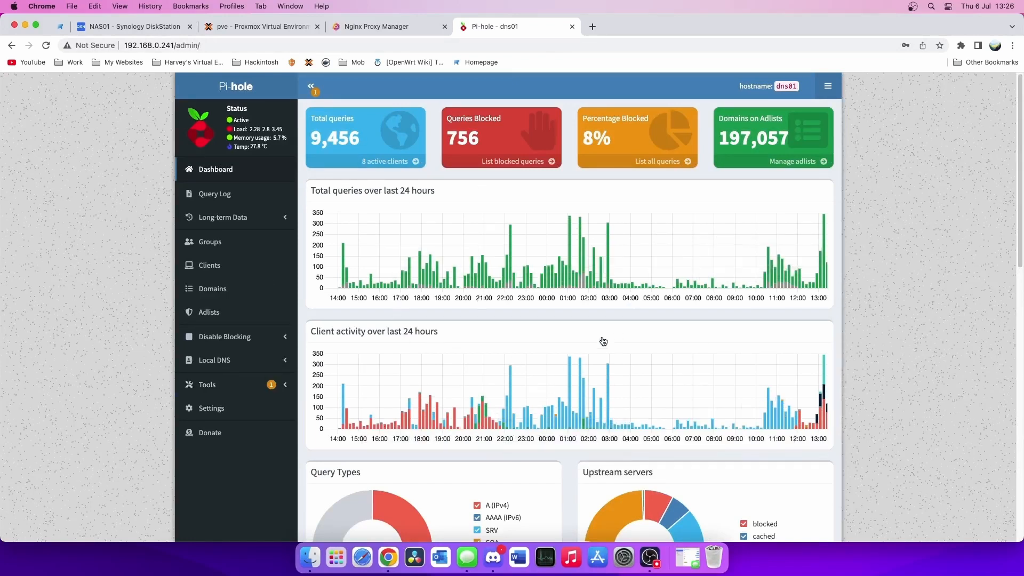
- Open Pi-hole's Local DNS > DNS Records page, showing proxmox.home.local at 192.168.0.35
scroll(602, 342, "down", 7)
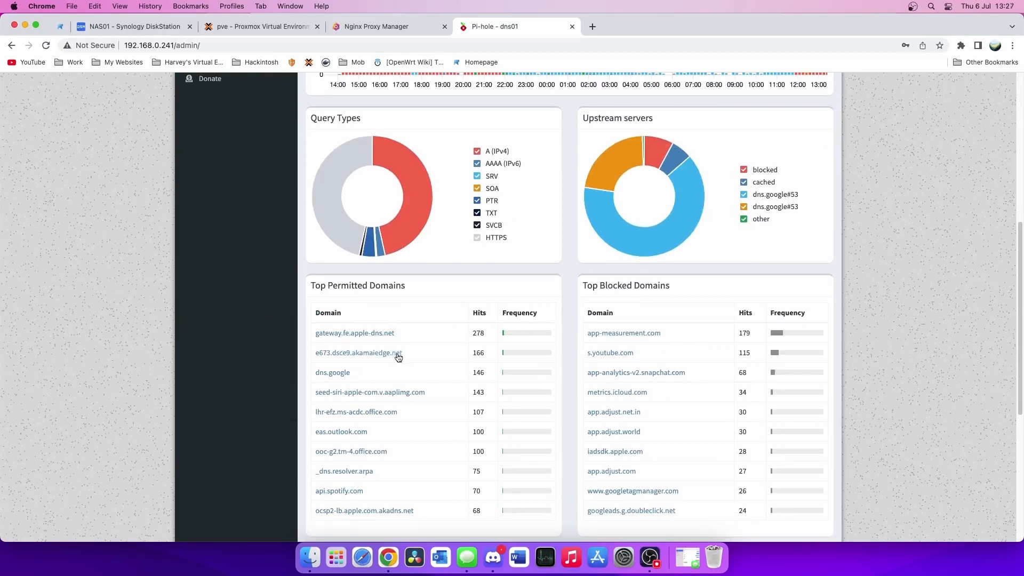
scroll(397, 354, "up", 7)
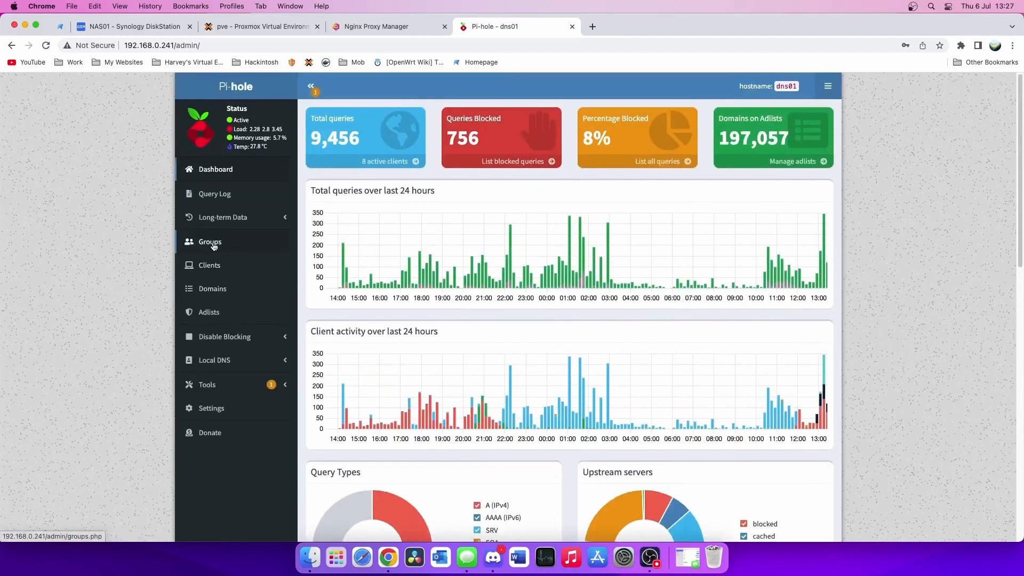
left_click(214, 361)
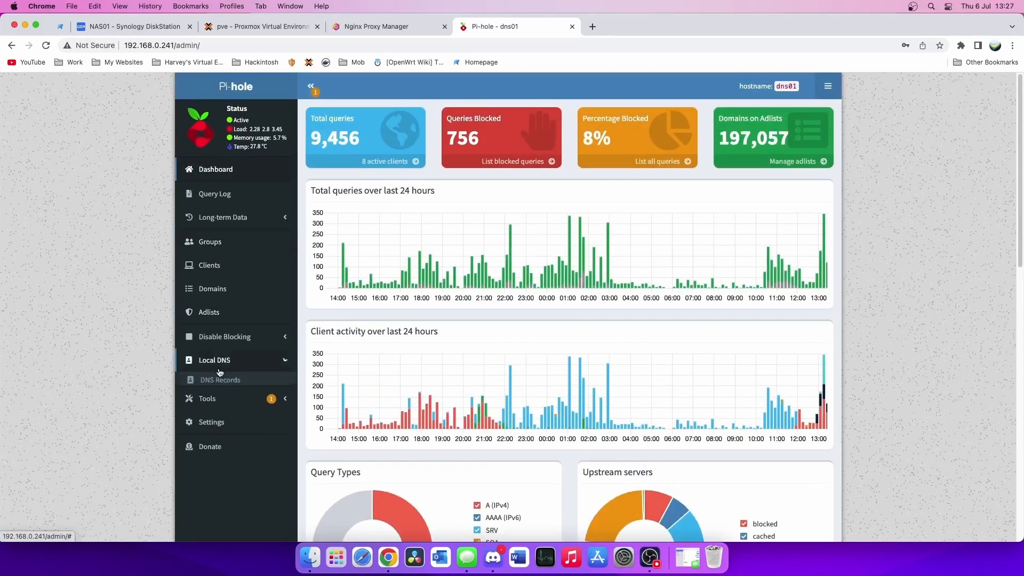
left_click(240, 378)
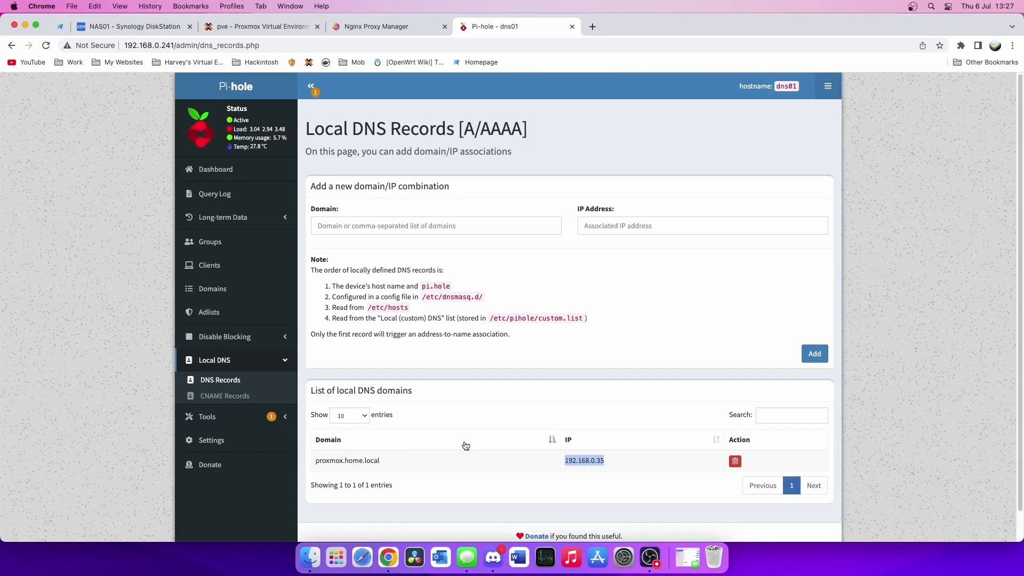
- Delete the old proxmox.home.local record and start re-entering it with a new IP
left_click(776, 453)
left_click(735, 461)
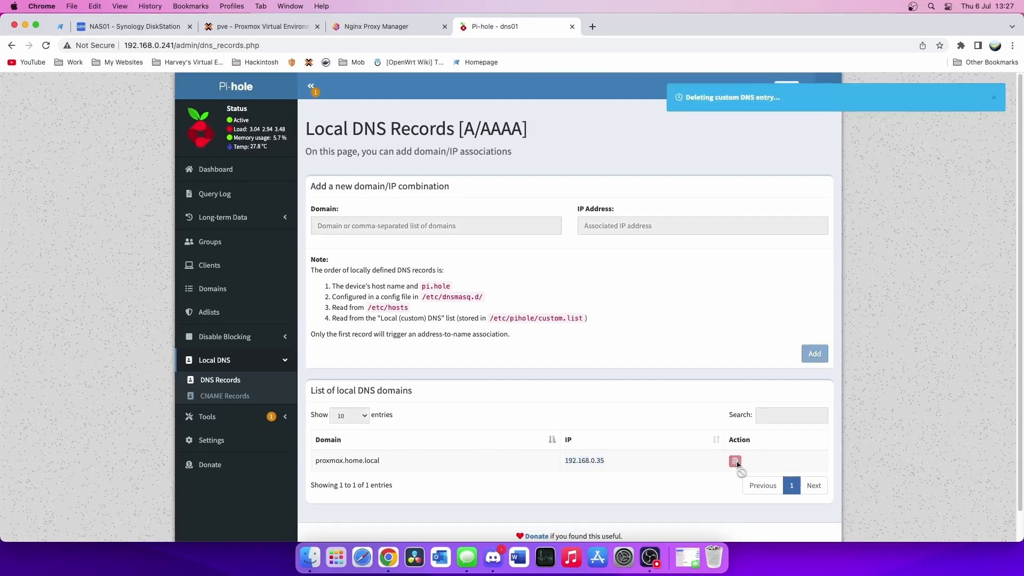
left_click(458, 232)
type("p")
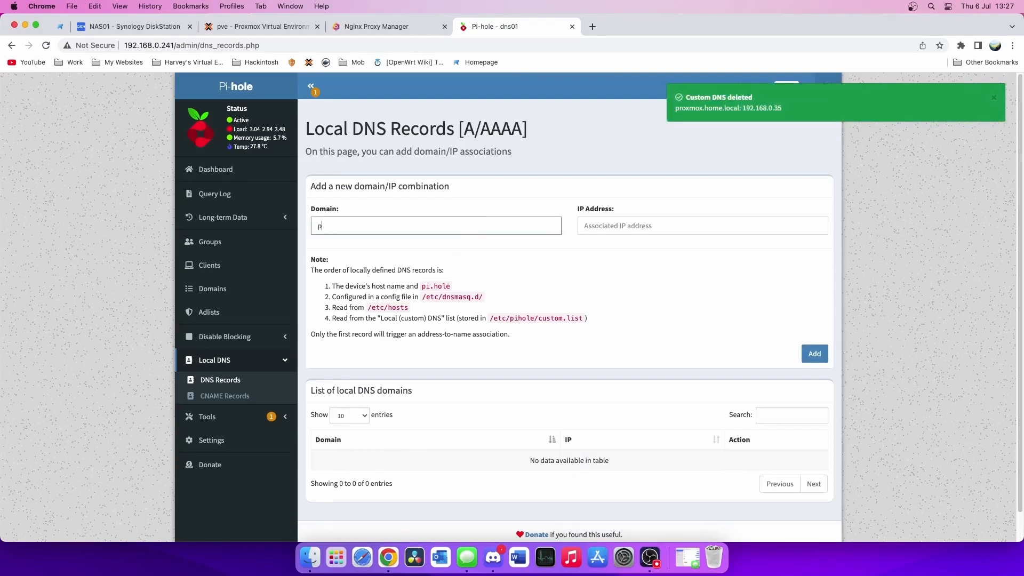
type("roxmox.home.local")
left_click(587, 226)
type("192.168.0.242")
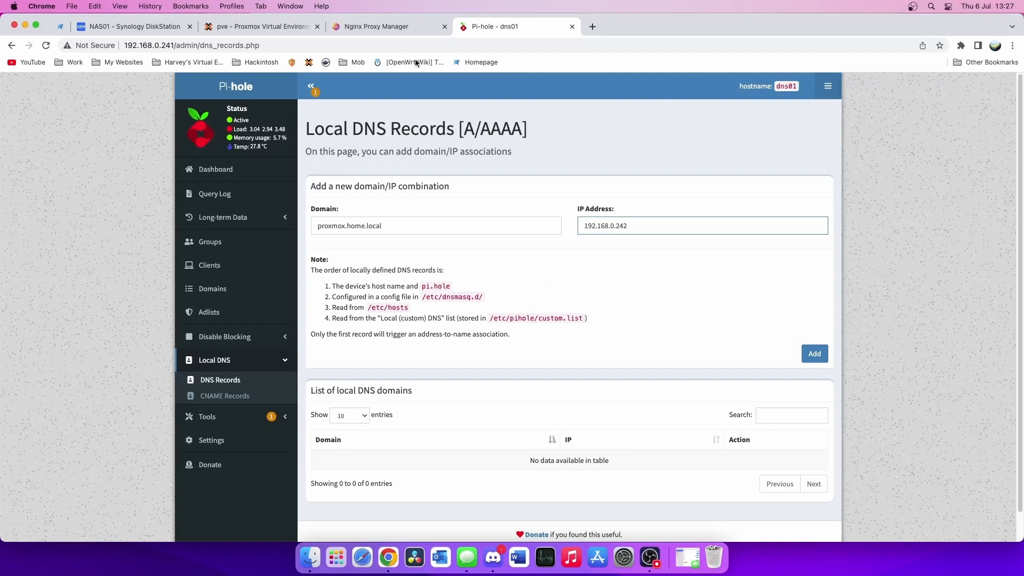
- Copy 192.168.0.242 from the NPM address and add proxmox.home.local pointing to it
left_click(370, 27)
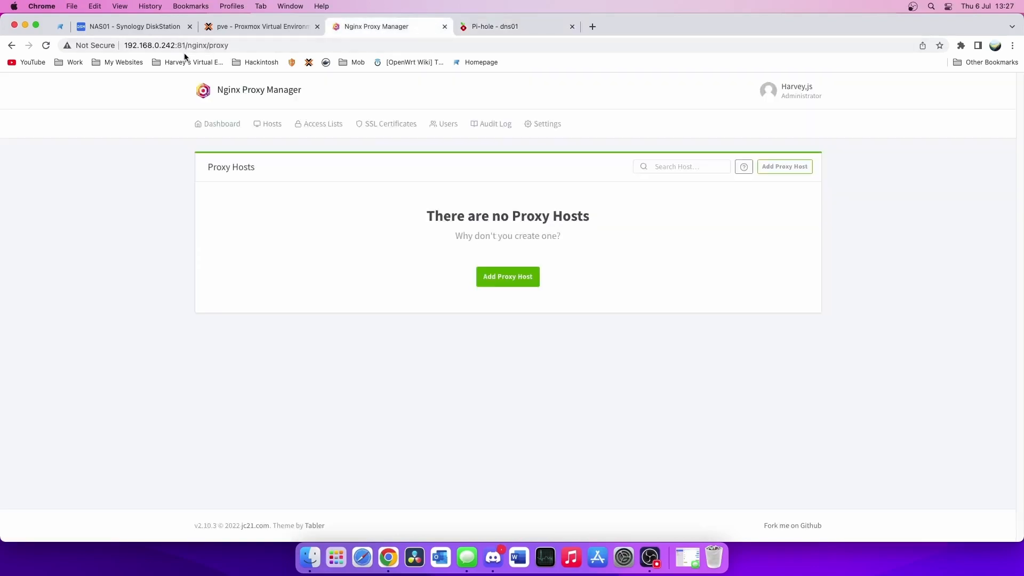
left_click_drag(175, 45, 110, 48)
key("super+c")
left_click(505, 24)
key("super+a")
key("super+v")
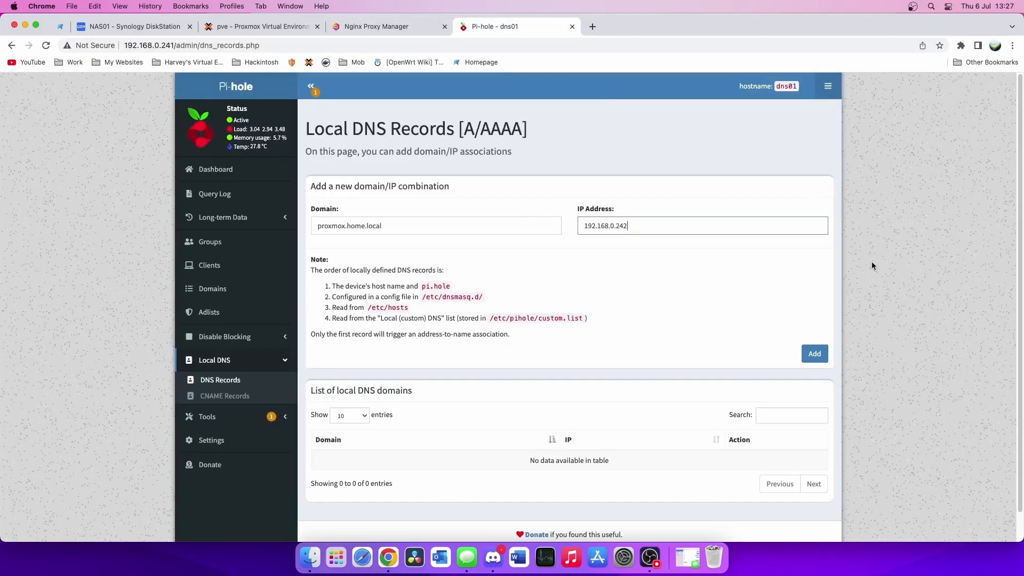
left_click(814, 354)
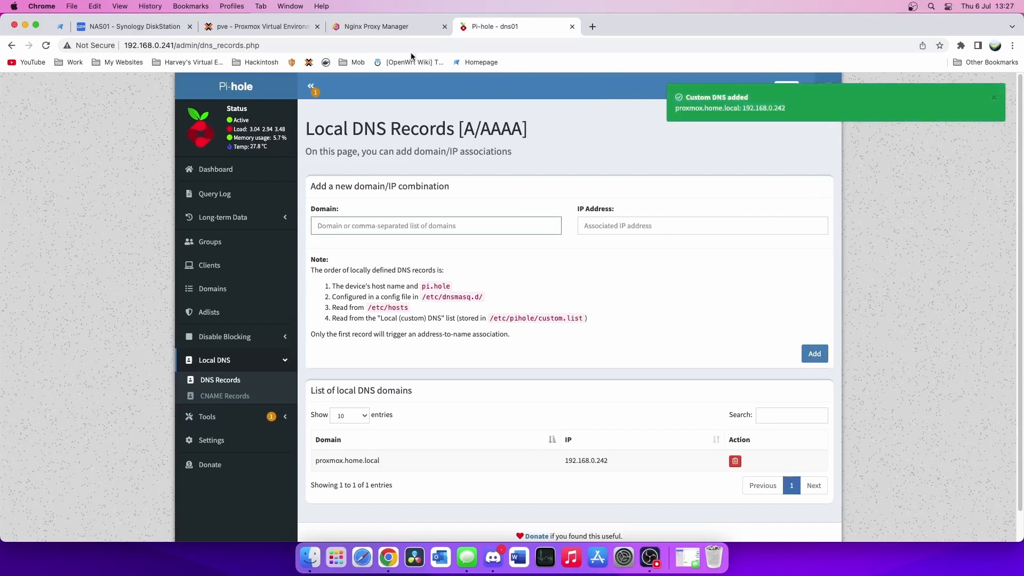
left_click(378, 27)
left_click(331, 307)
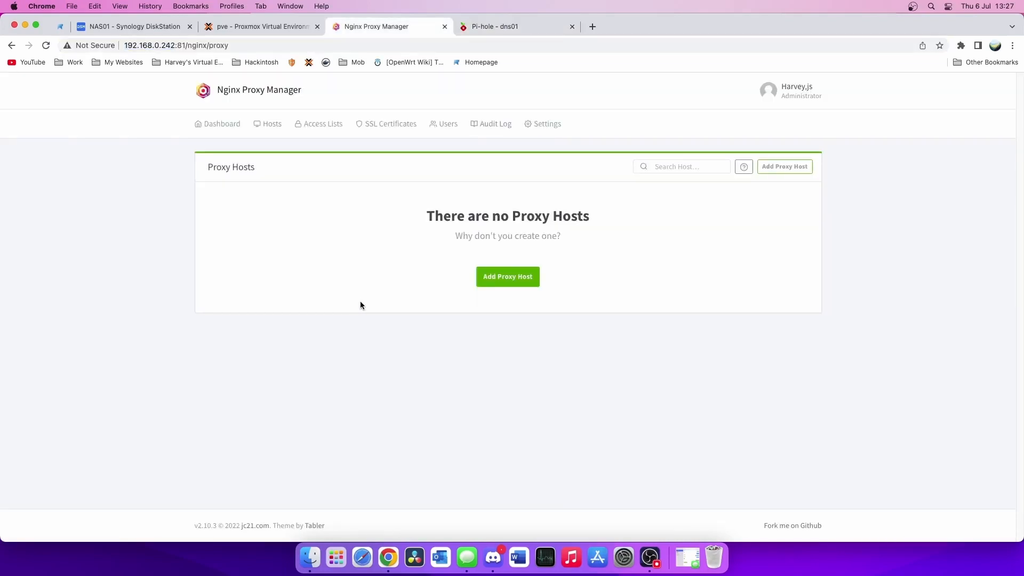
- Start a new proxy host with the domain name proxmox.home.local
left_click(495, 280)
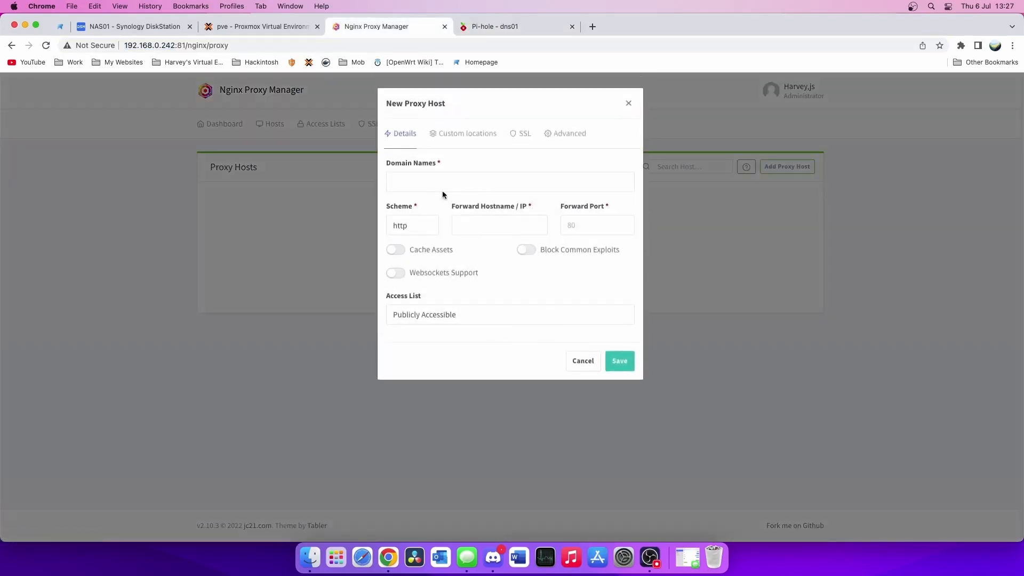
left_click(445, 181)
type("proxmox")
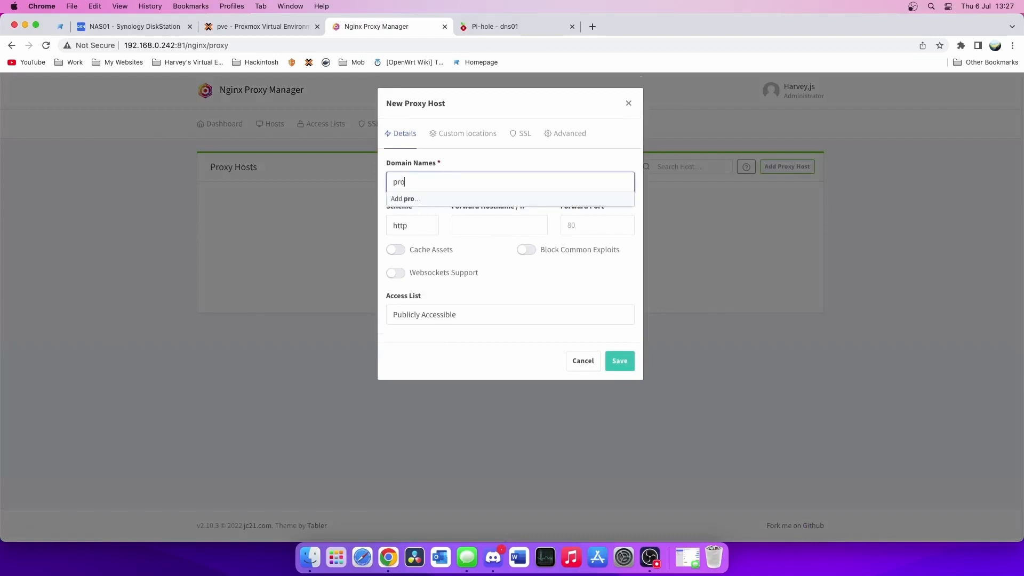
key("Return")
key("BackSpace")
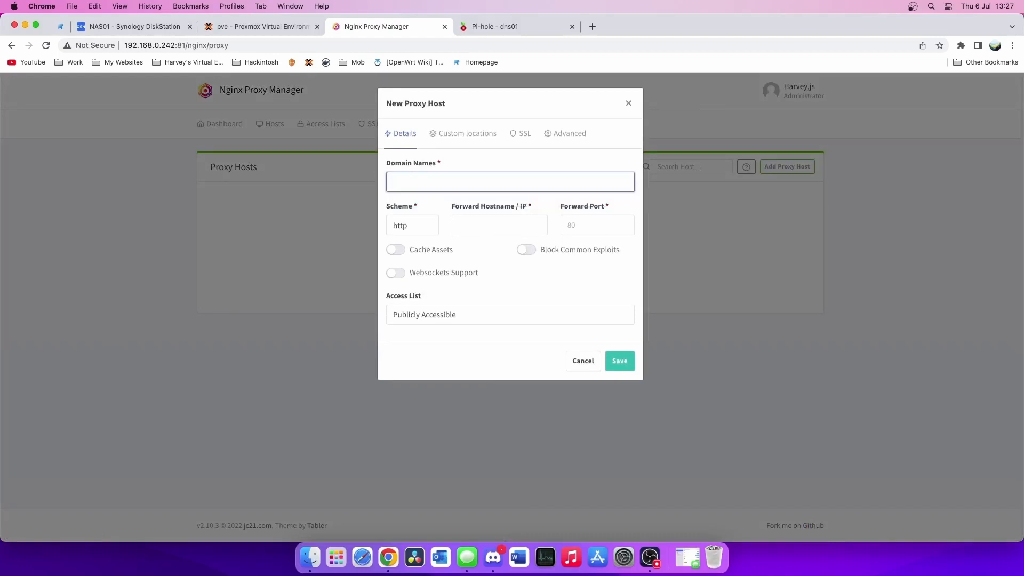
type("proxmox")
key("BackSpace")
key("BackSpace")
key("BackSpace")
key("BackSpace")
key("BackSpace")
key("BackSpace")
key("BackSpace")
type("proxmox.home.loc")
key("Return")
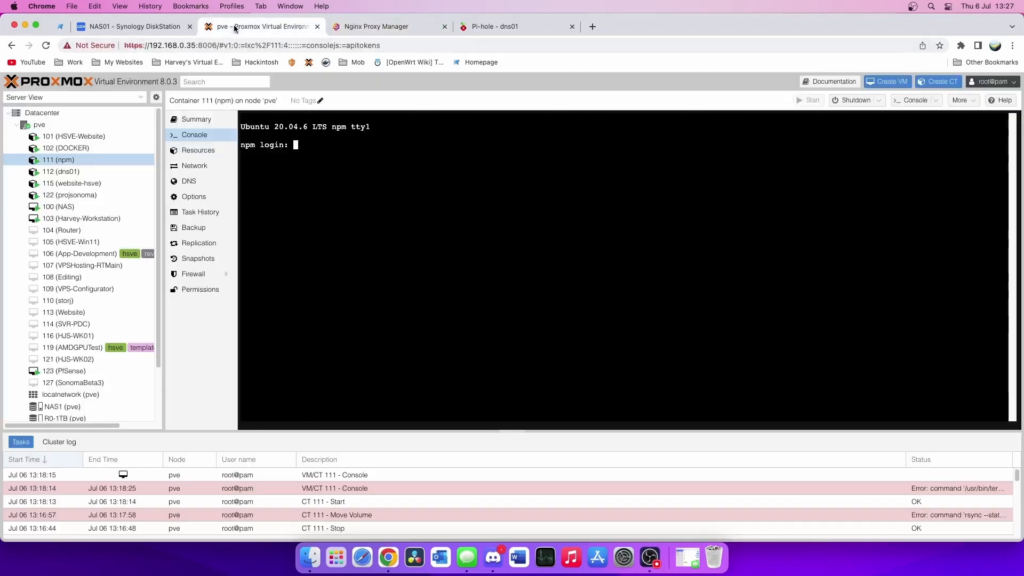
- Check the Proxmox and Pi-hole site connection and certificate details
left_click(239, 26)
left_click(95, 45)
left_click(116, 179)
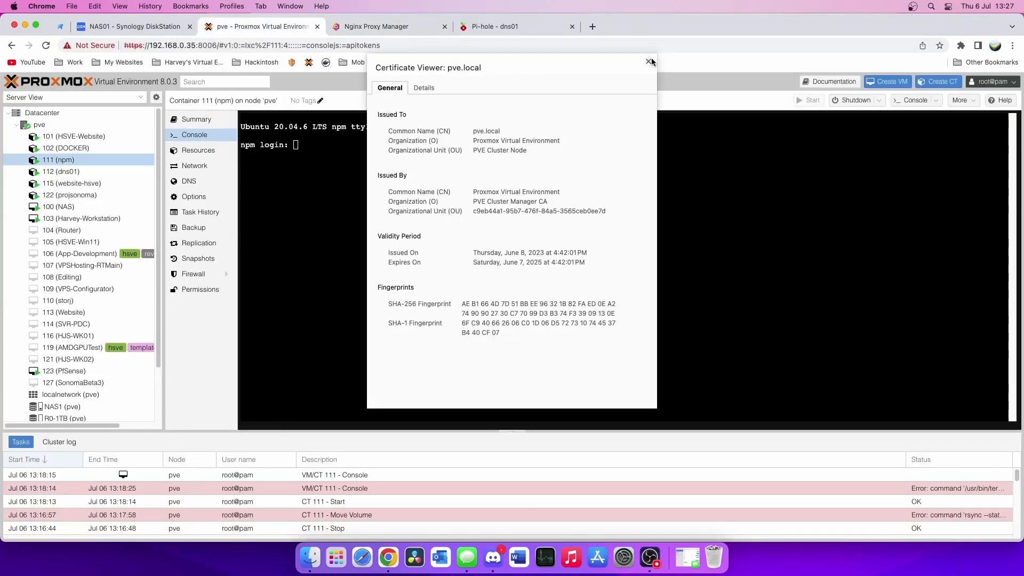
left_click(647, 63)
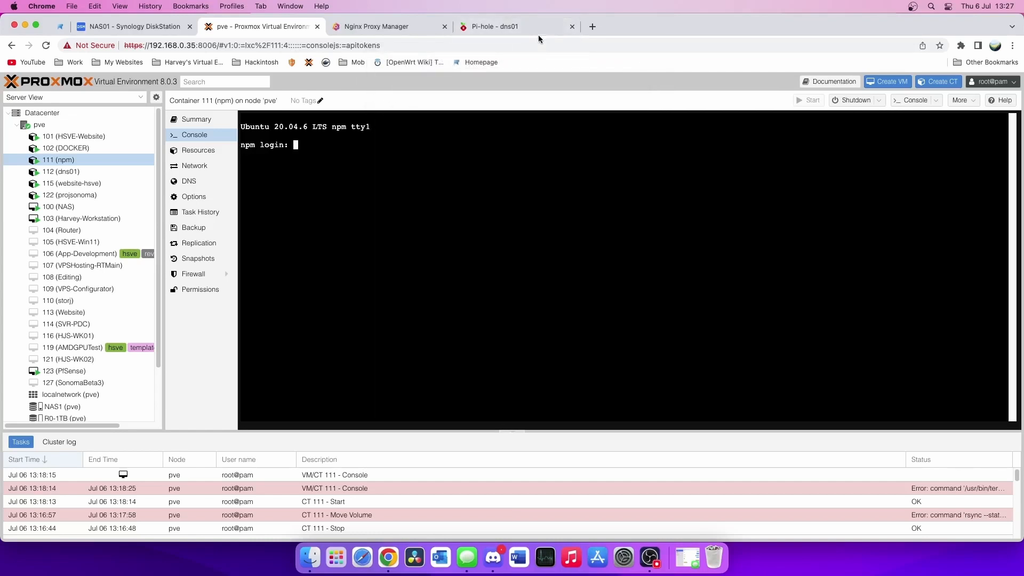
left_click(536, 28)
left_click(88, 45)
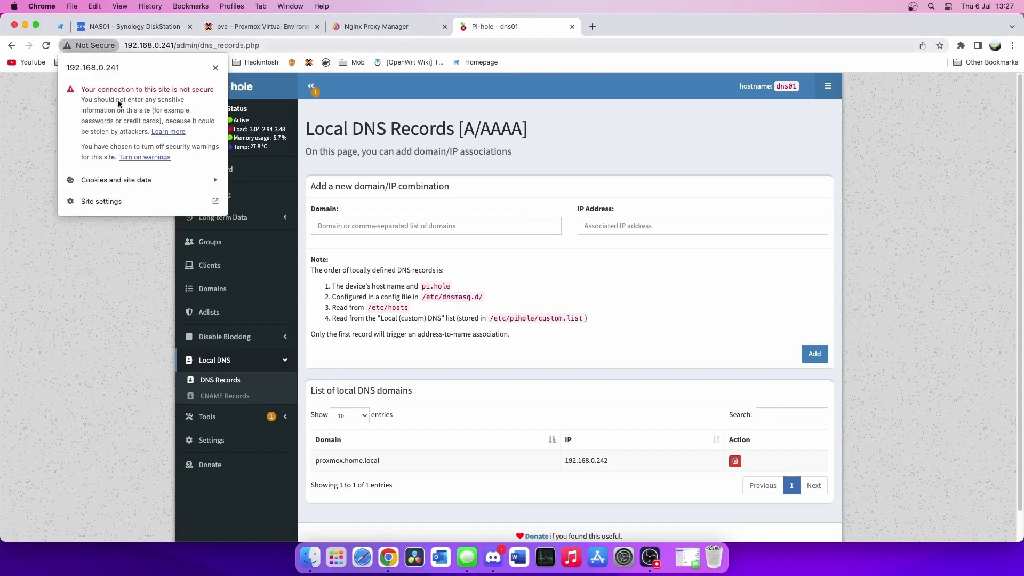
left_click(376, 27)
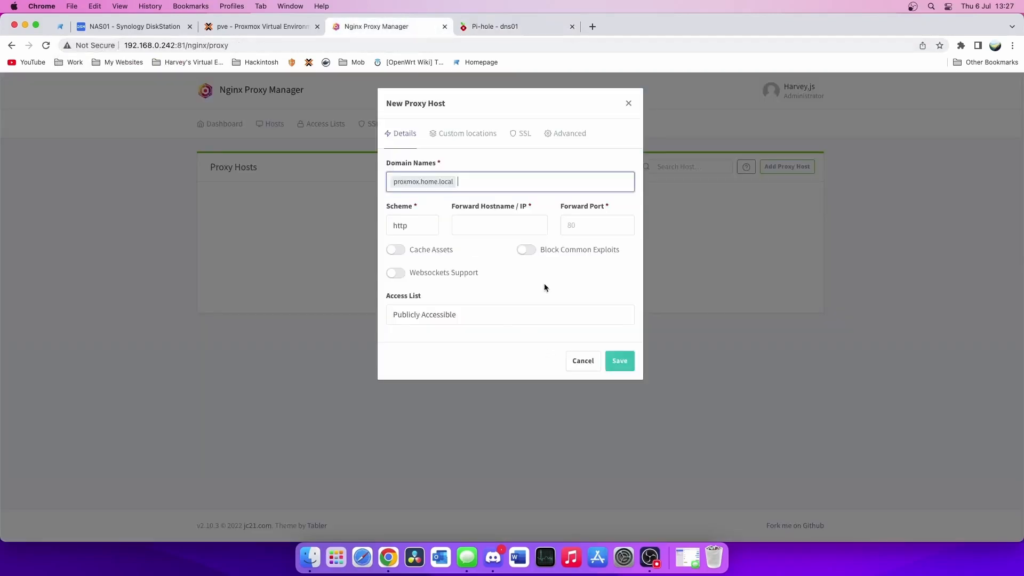
- Forward the host over https to Proxmox at 192.168.0.35, port 8006
left_click(435, 220)
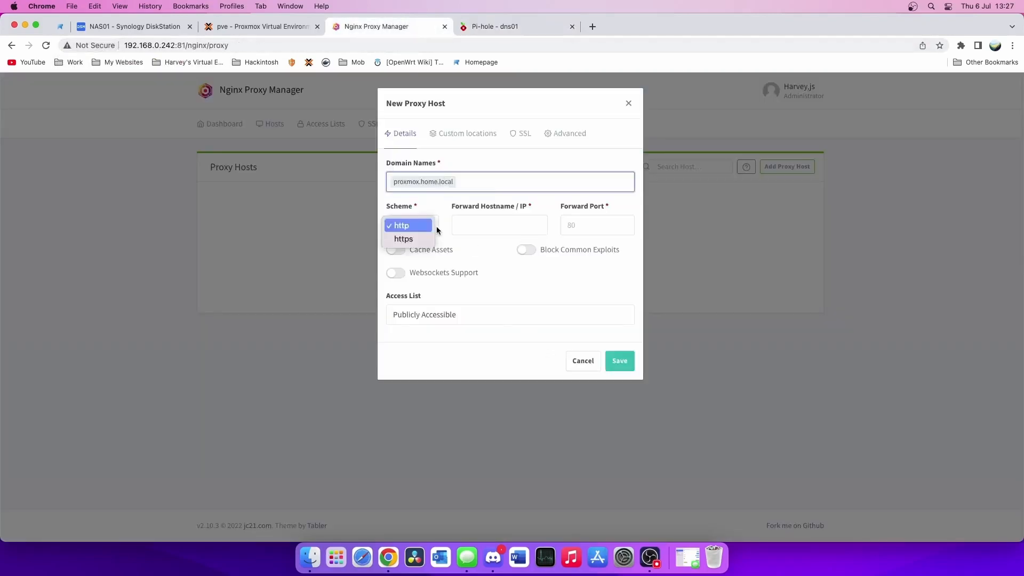
left_click(409, 239)
left_click(489, 226)
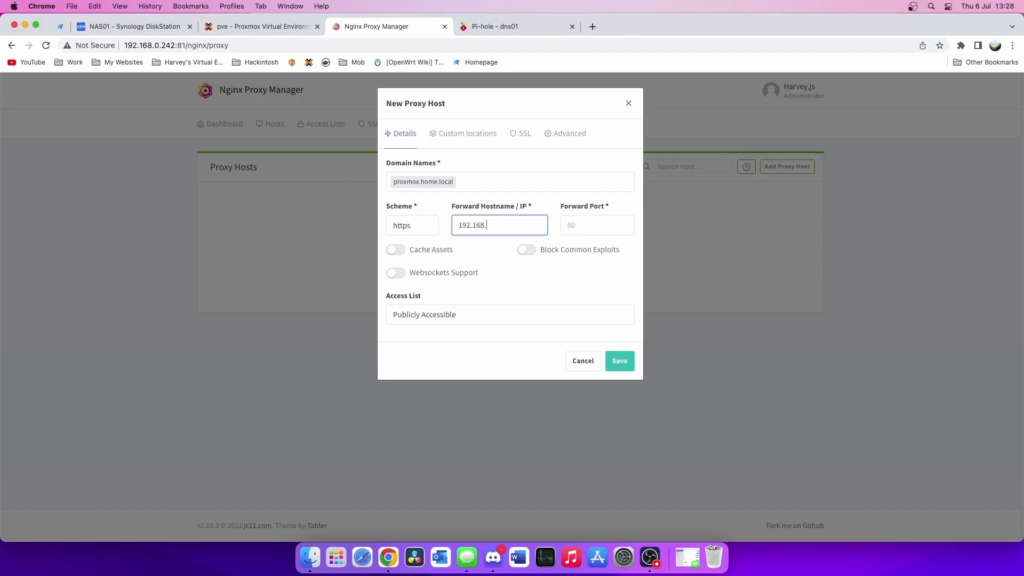
left_click(590, 225)
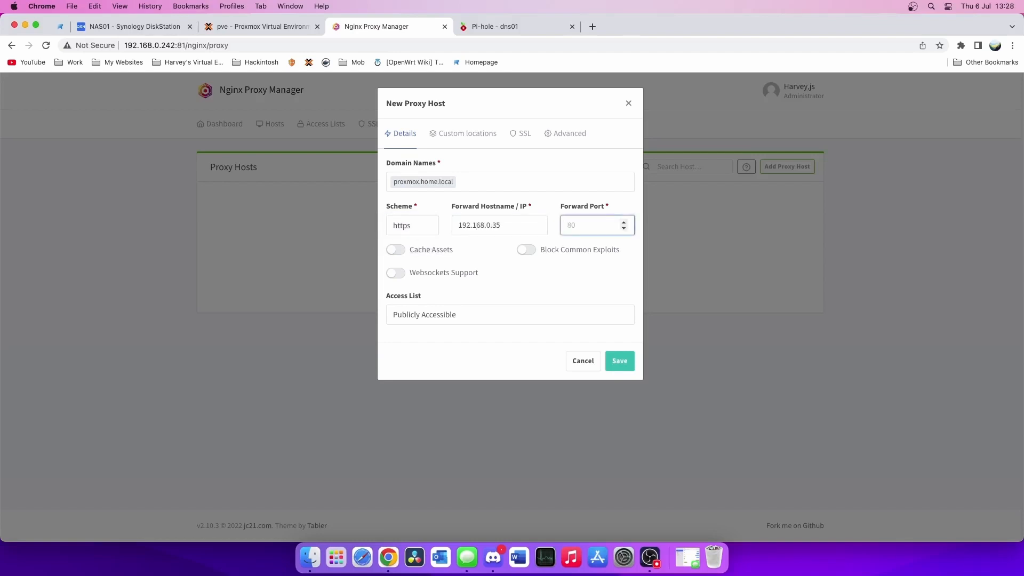
type("8006")
left_click(261, 26)
left_click_drag(195, 45, 220, 45)
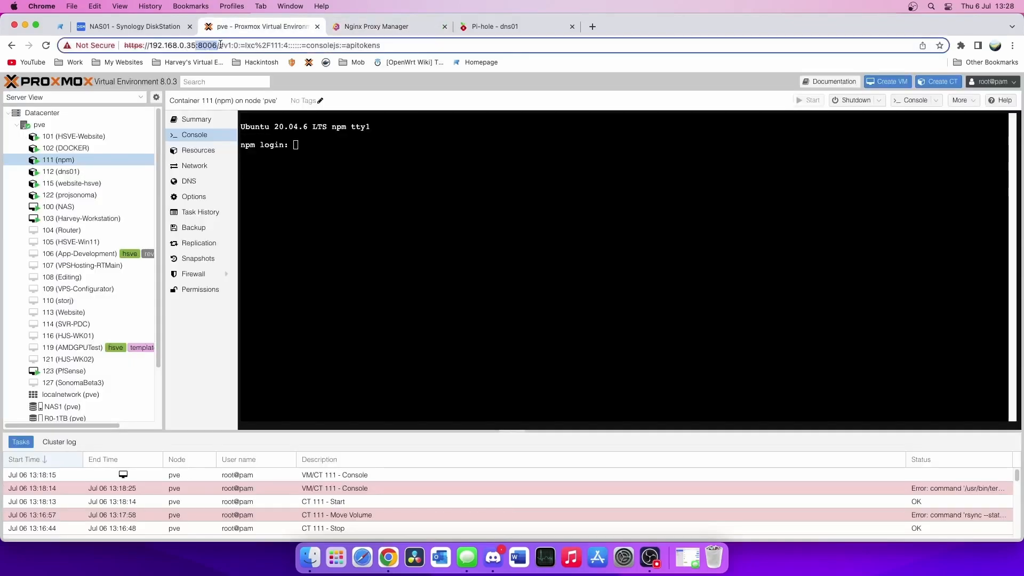
left_click(384, 26)
type("6")
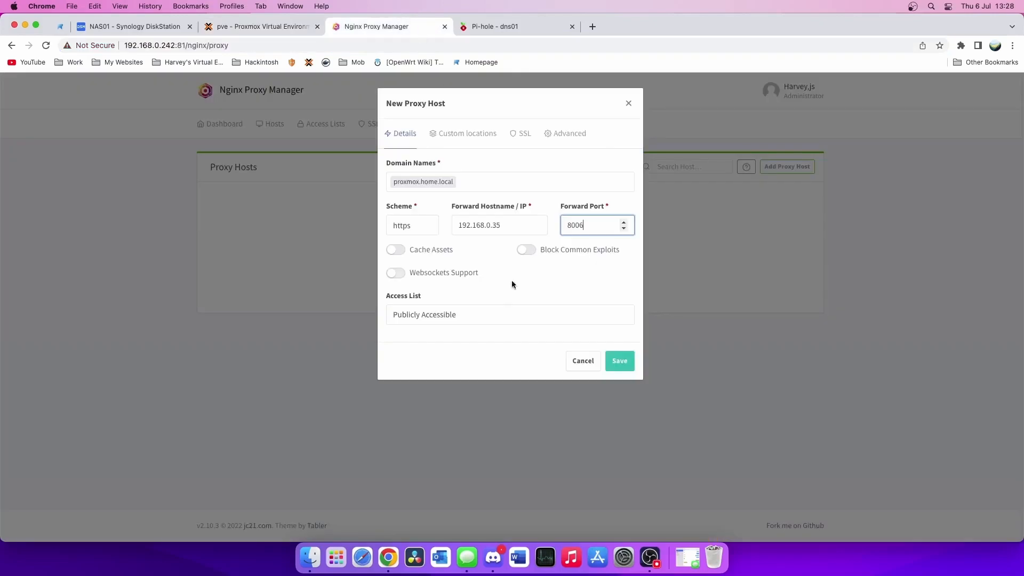
- Enable asset caching, websockets and exploit blocking, save, and open proxmox.home.local to test
left_click(395, 250)
left_click(395, 272)
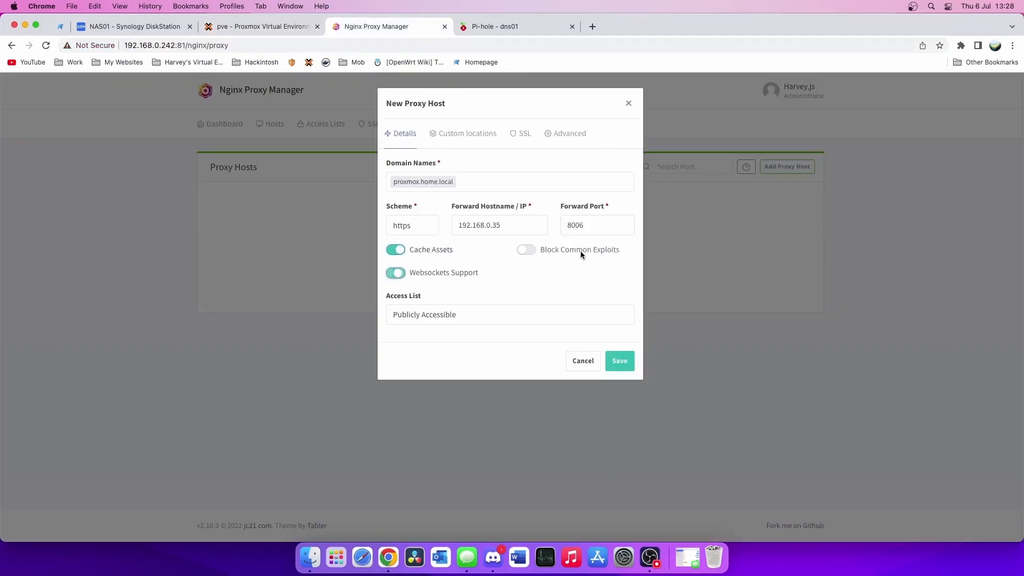
left_click(526, 250)
left_click(459, 274)
left_click(404, 275)
left_click(627, 366)
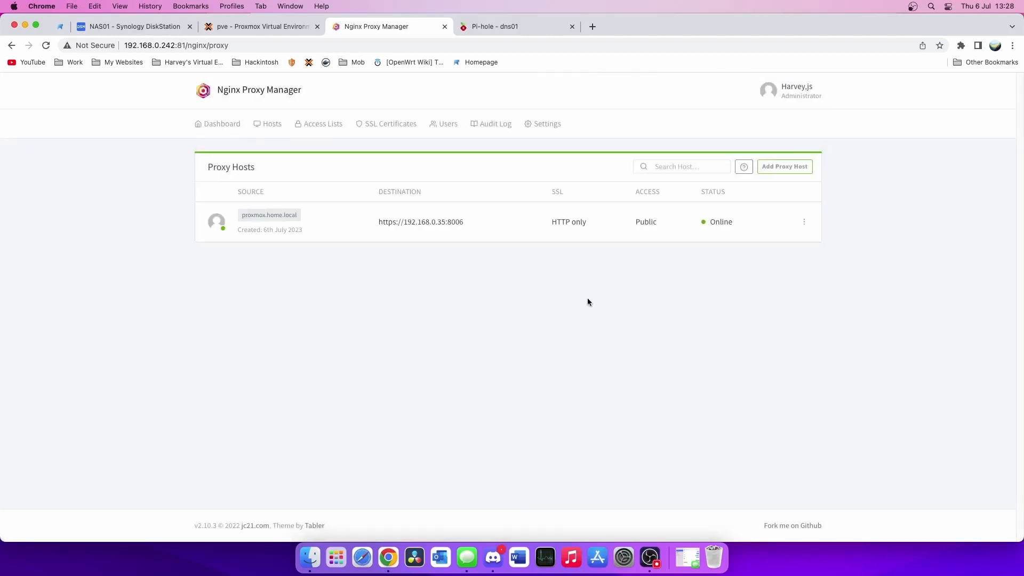
left_click(260, 218)
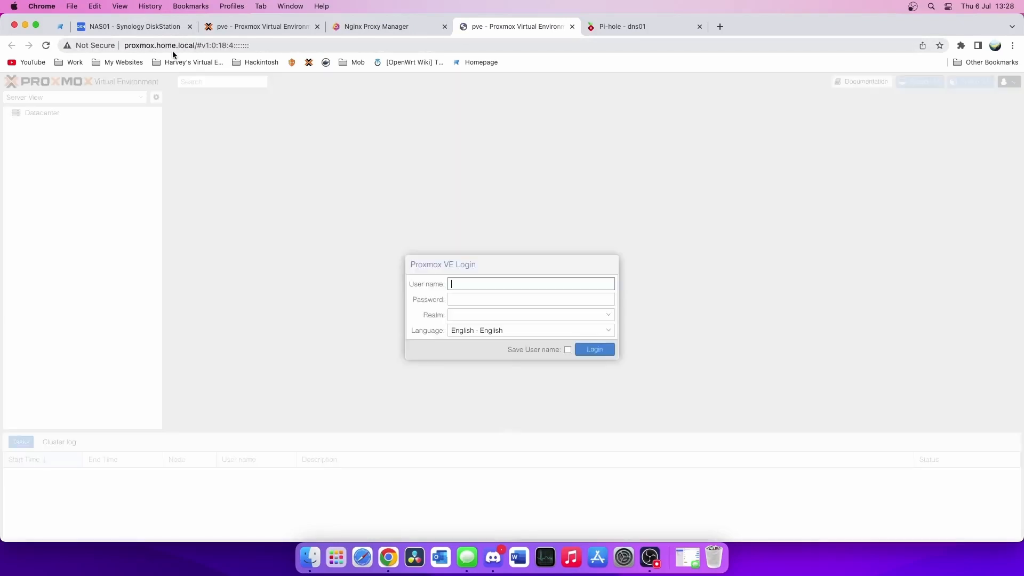
- Confirm the Proxmox VE login loads at proxmox.home.local, then return to Nginx Proxy Manager
left_click_drag(197, 45, 124, 46)
left_click(248, 224)
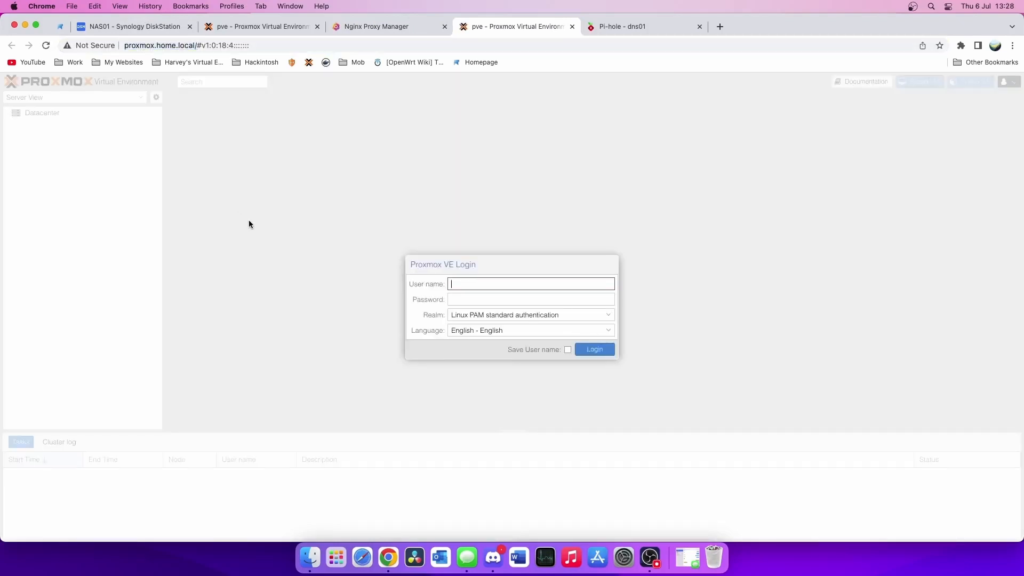
left_click_drag(198, 45, 123, 46)
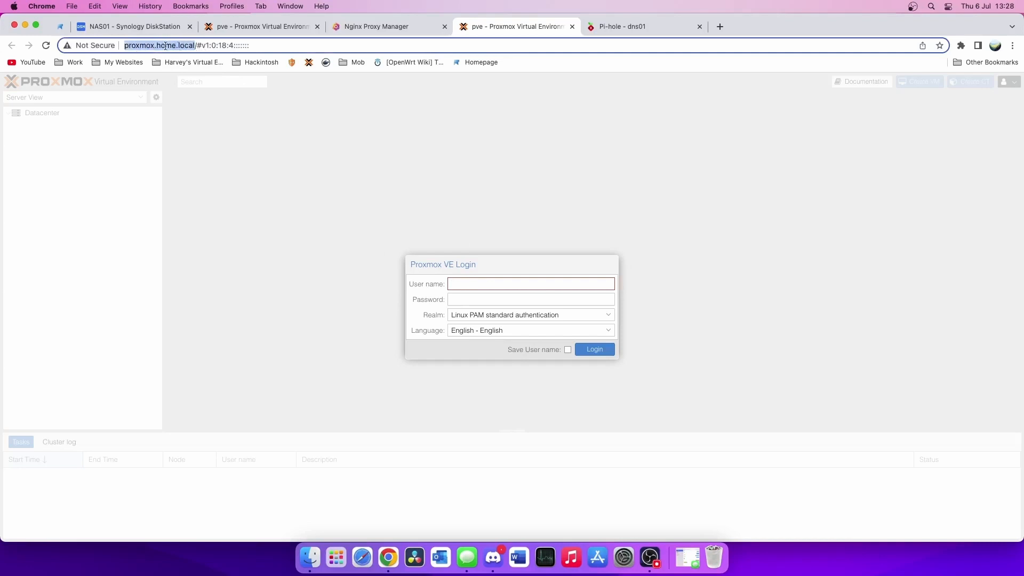
left_click(195, 45)
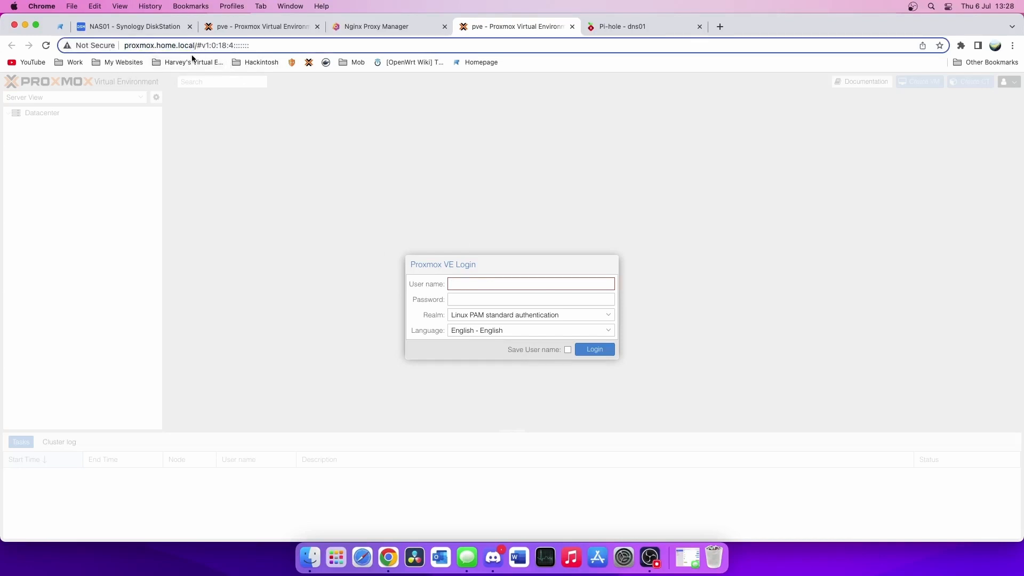
left_click(408, 30)
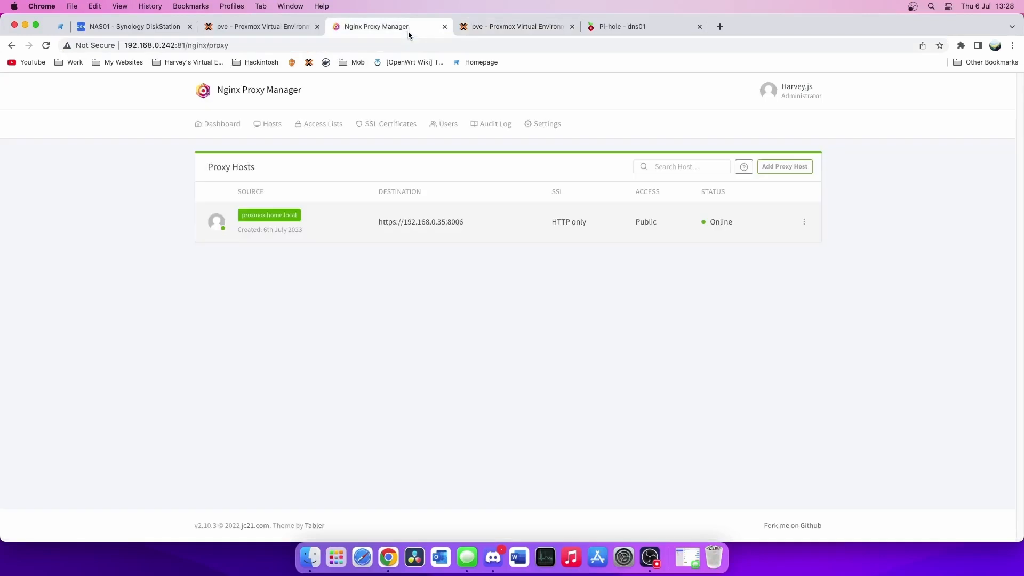
- Add a Pi-hole DNS record for dns01.home.local pointing to 192.168.0.242
left_click(611, 29)
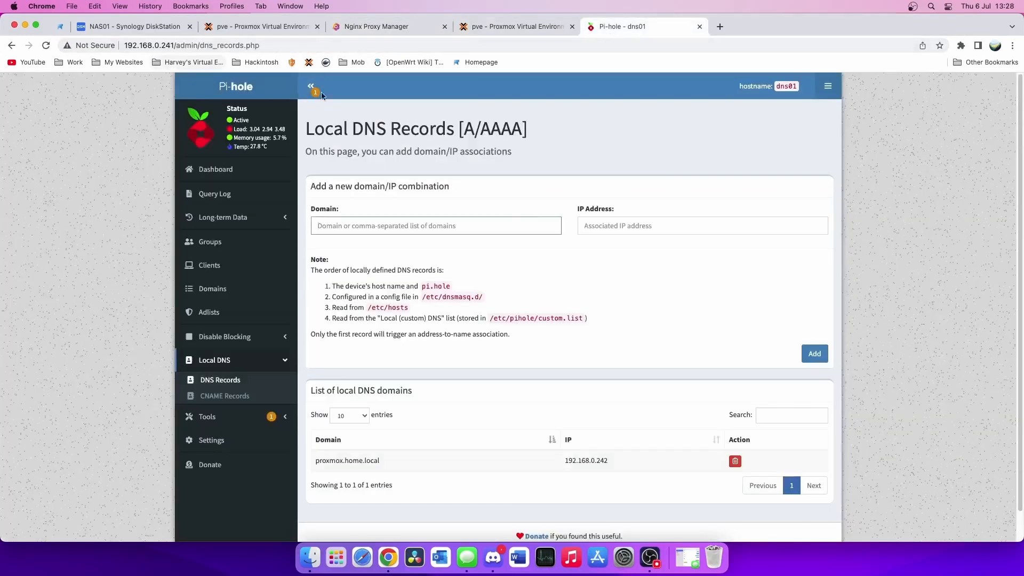
left_click(433, 219)
type("p")
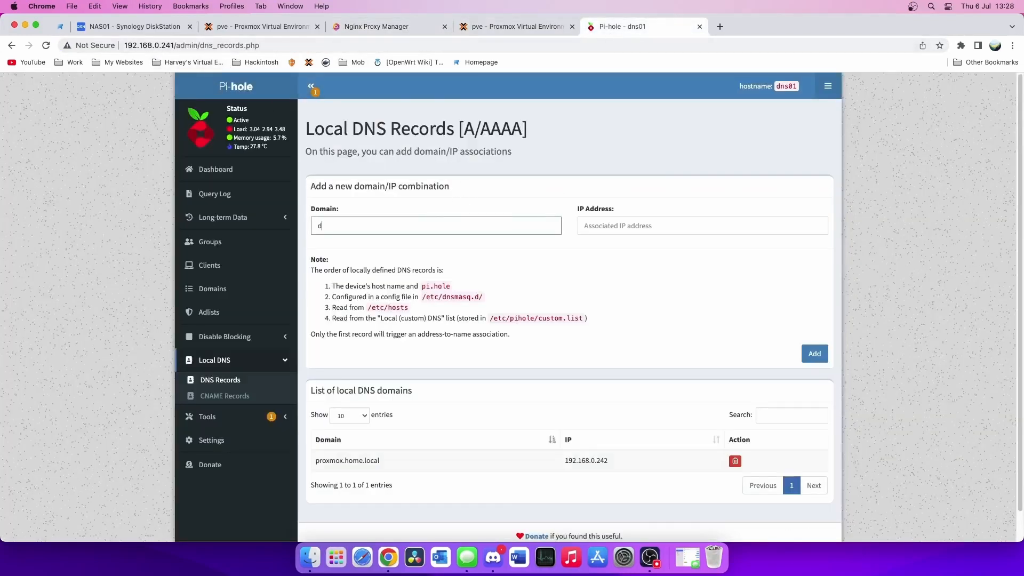
type("ns01.hh")
key("BackSpace")
type("ome.local")
key("Tab")
type("1")
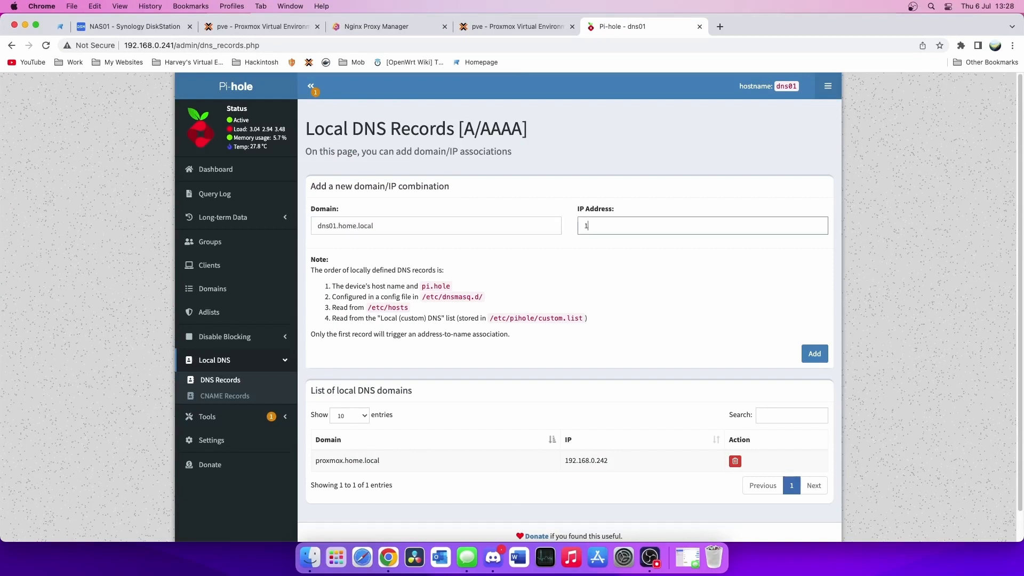
type("92.168.0.242")
left_click_drag(612, 457, 563, 460)
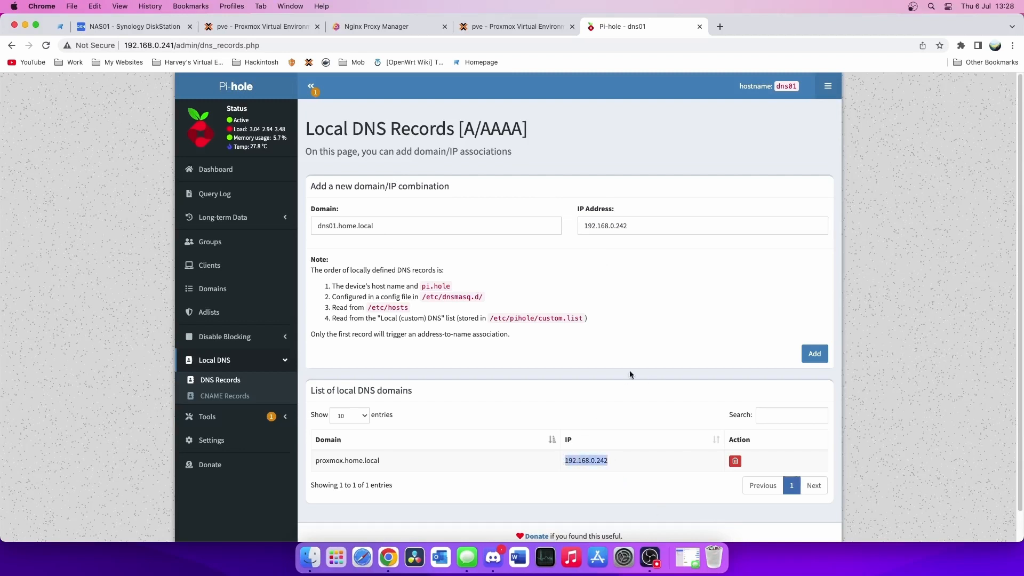
left_click(372, 33)
left_click(634, 27)
left_click(813, 354)
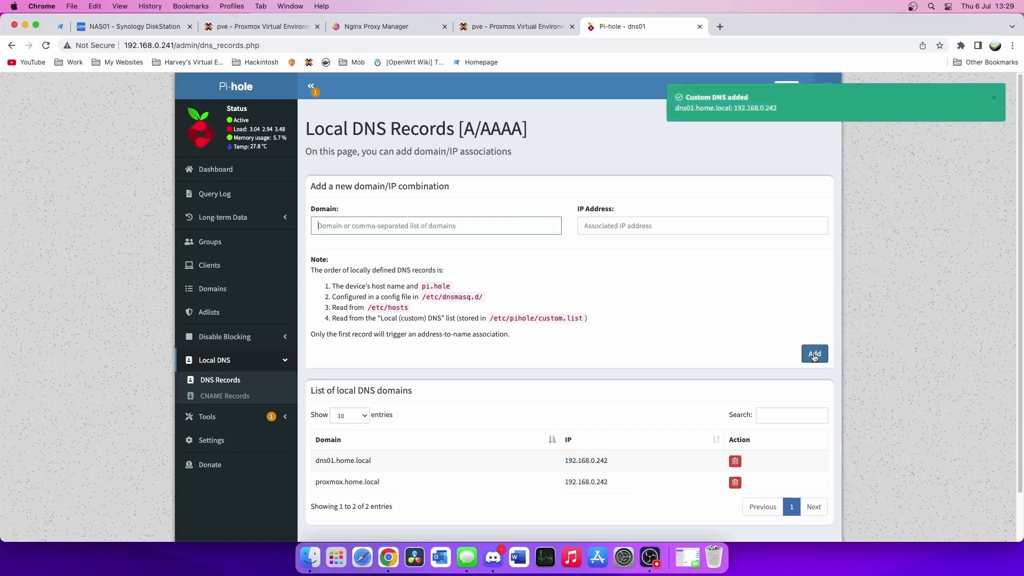
left_click(389, 28)
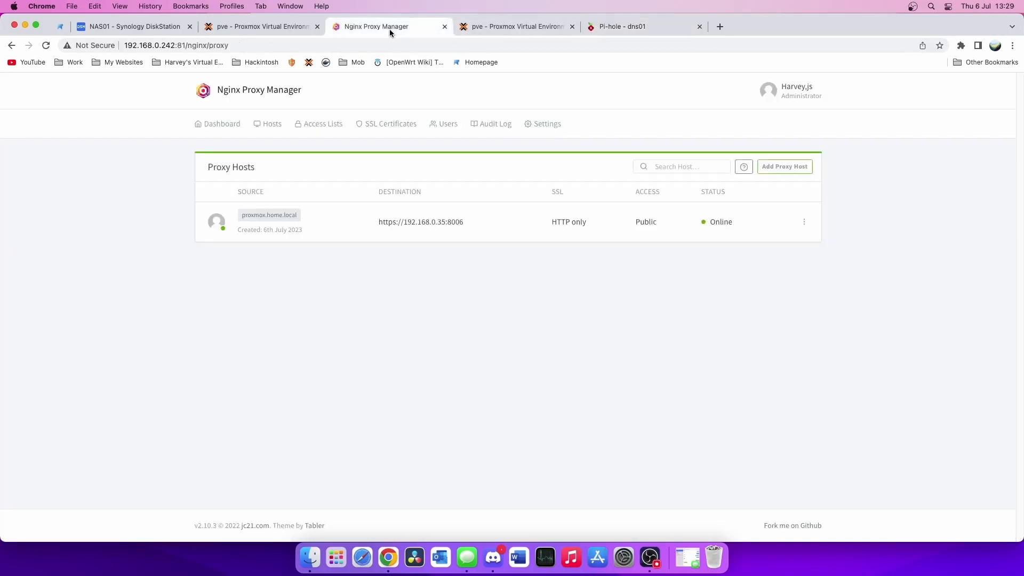
- Start a proxy host for dns01.home.local and look up the Pi-hole server's address
left_click(786, 169)
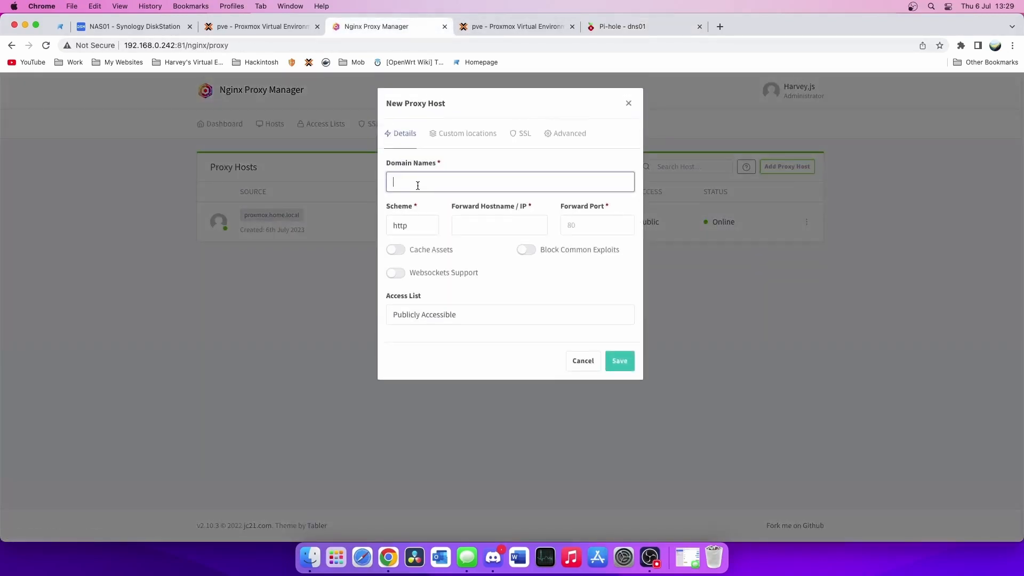
type("dns01")
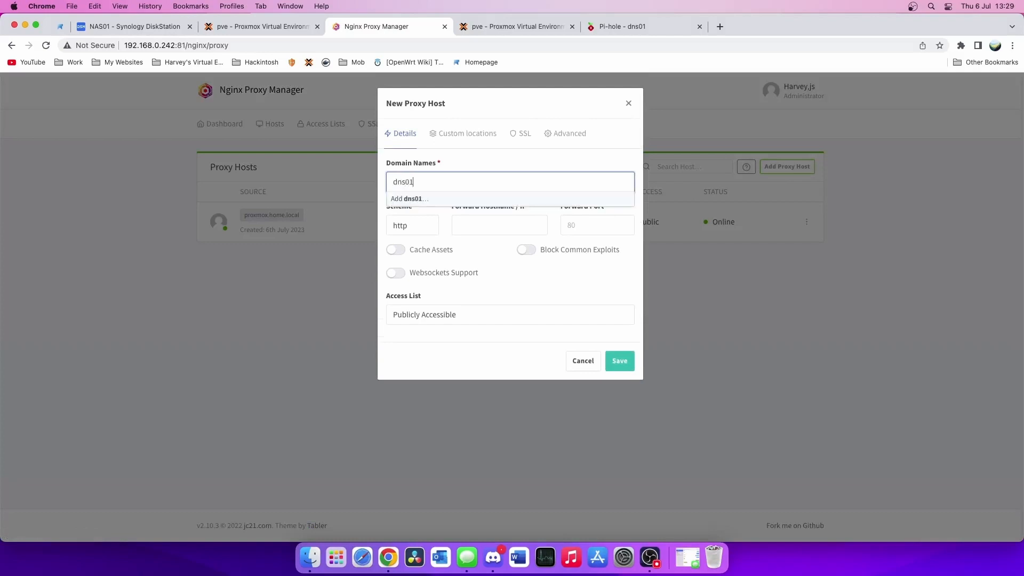
type(".home.local")
key("Return")
left_click(621, 26)
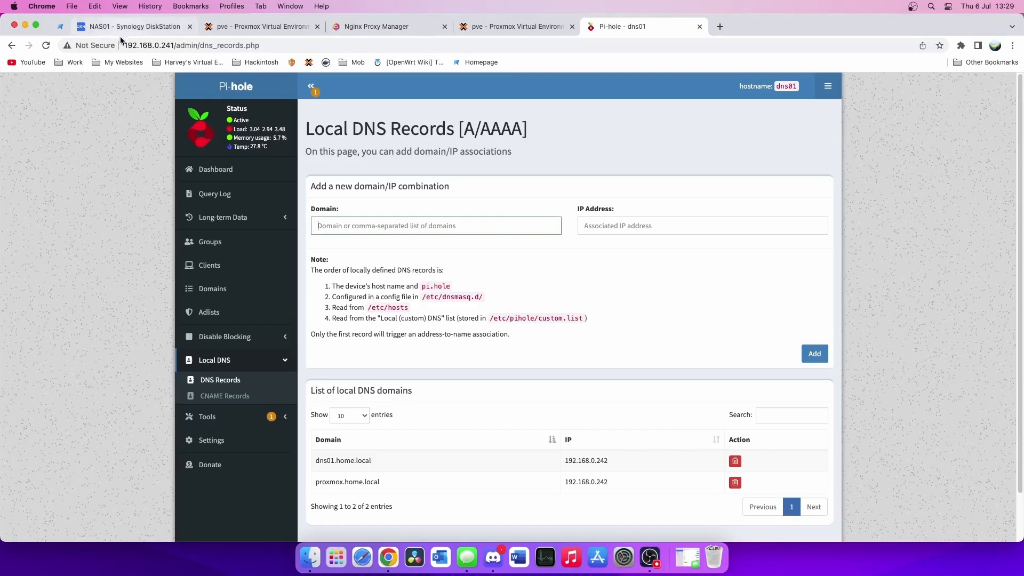
left_click(108, 47)
left_click(108, 47)
left_click(138, 47)
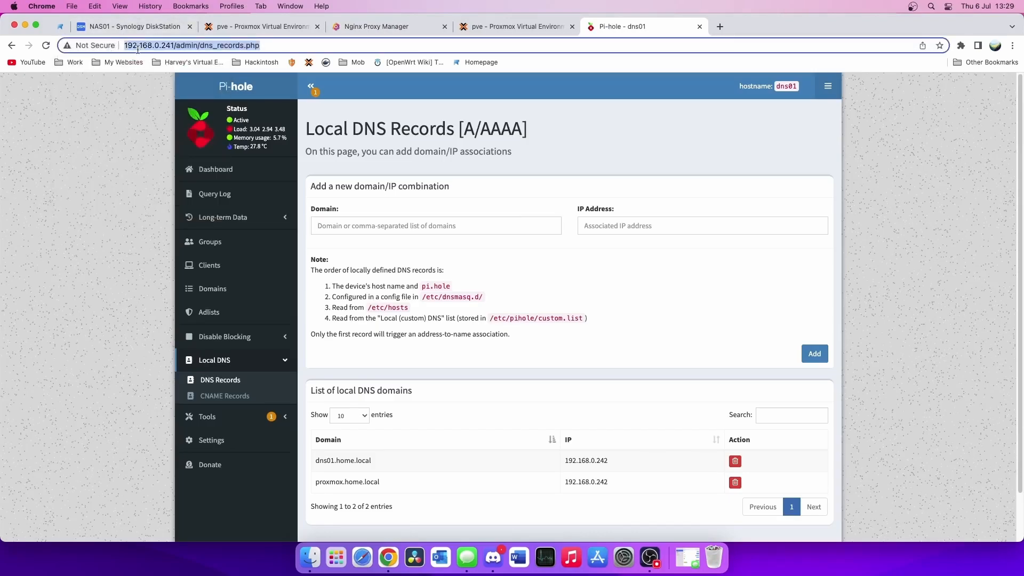
key("Left")
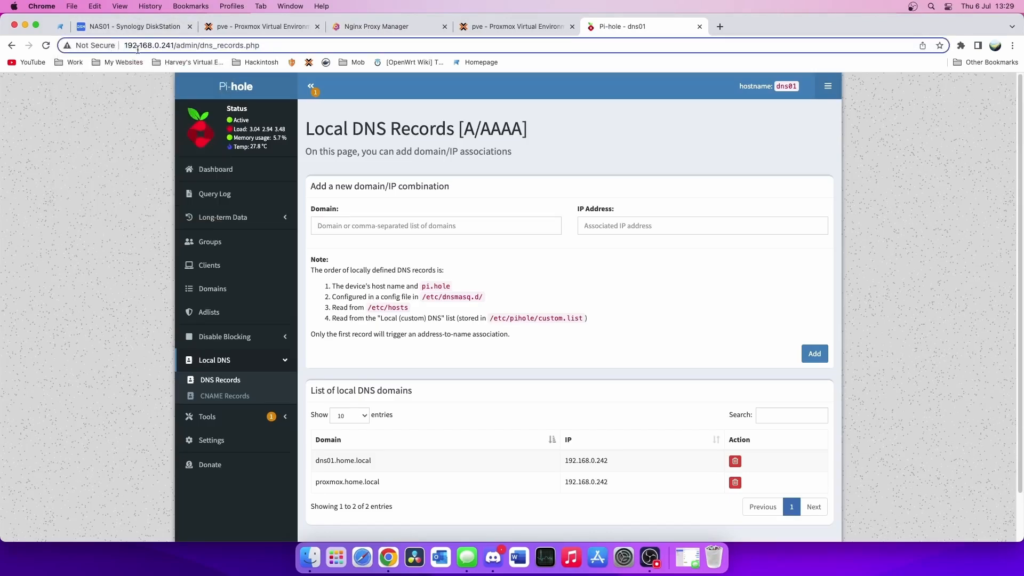
left_click(383, 25)
- Forward to 192.168.0.241 port 80 with caching, websockets and exploit blocking, save, and test
left_click(458, 226)
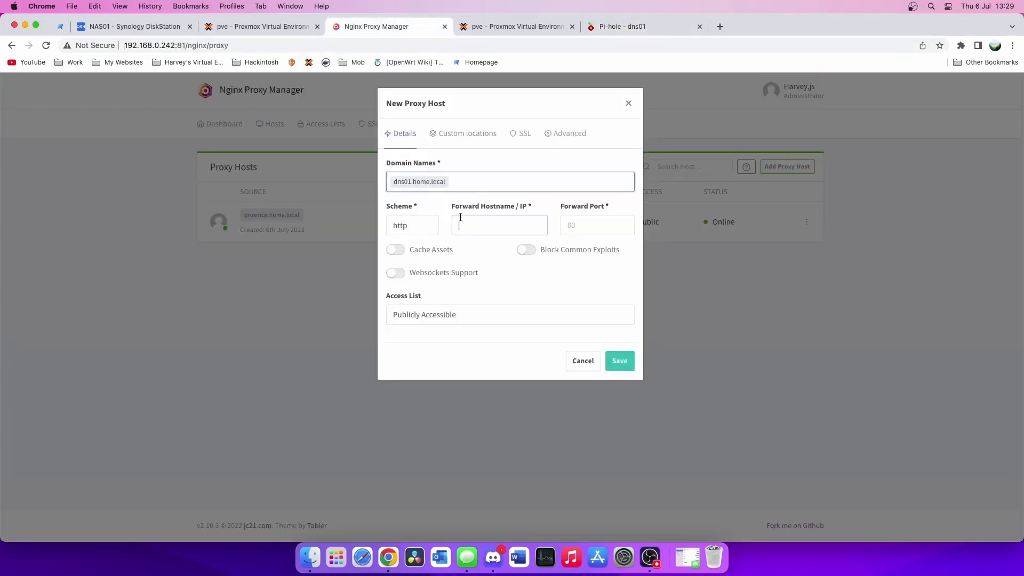
type("192.168.0.241")
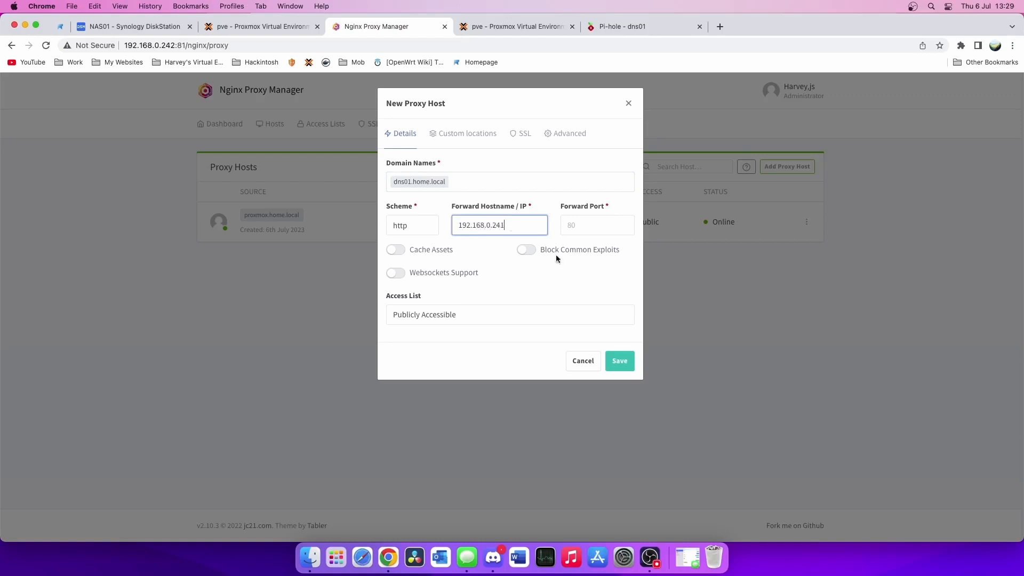
left_click(598, 223)
type("8")
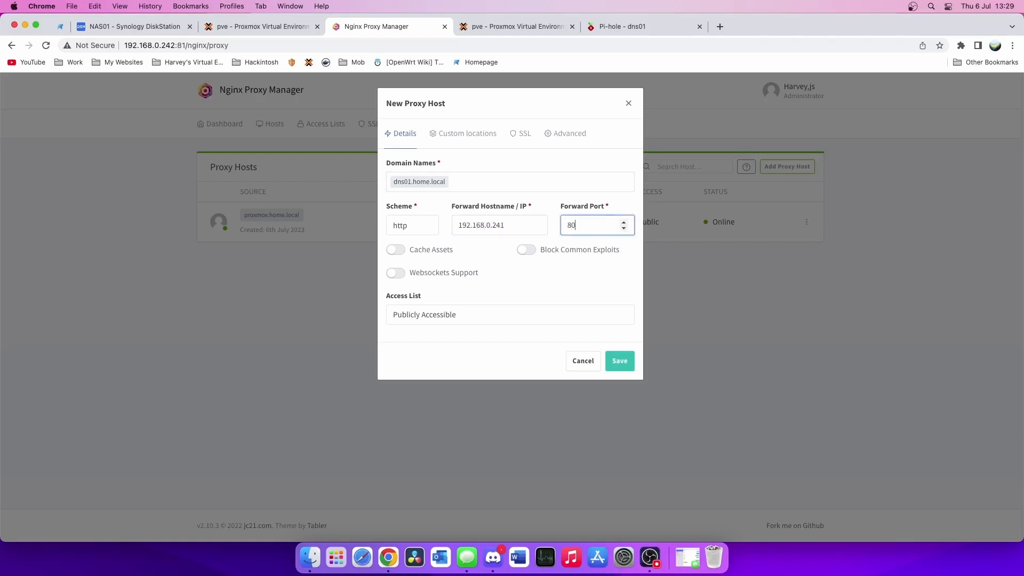
type("0")
left_click(398, 250)
left_click(395, 272)
left_click(571, 250)
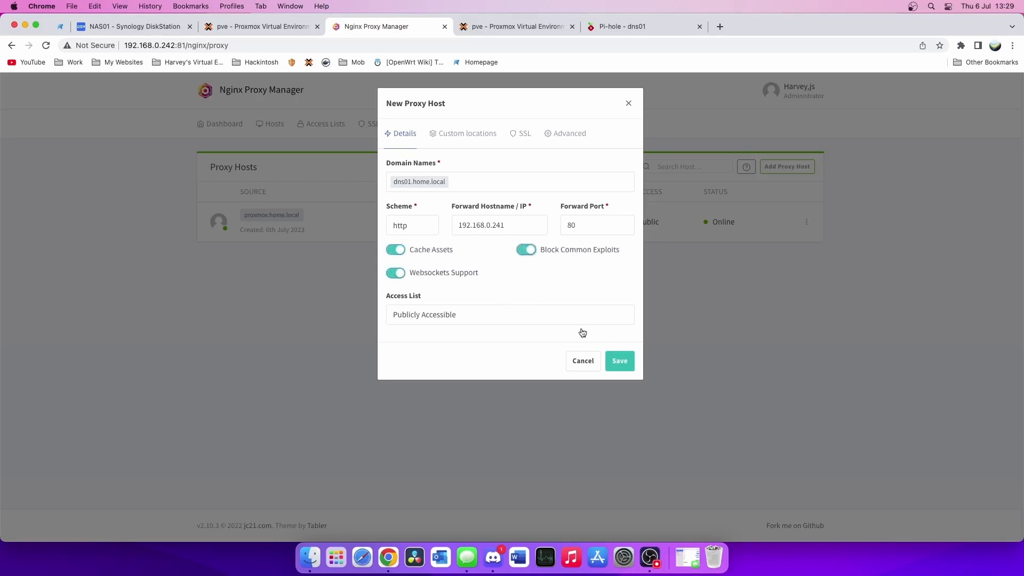
left_click(620, 367)
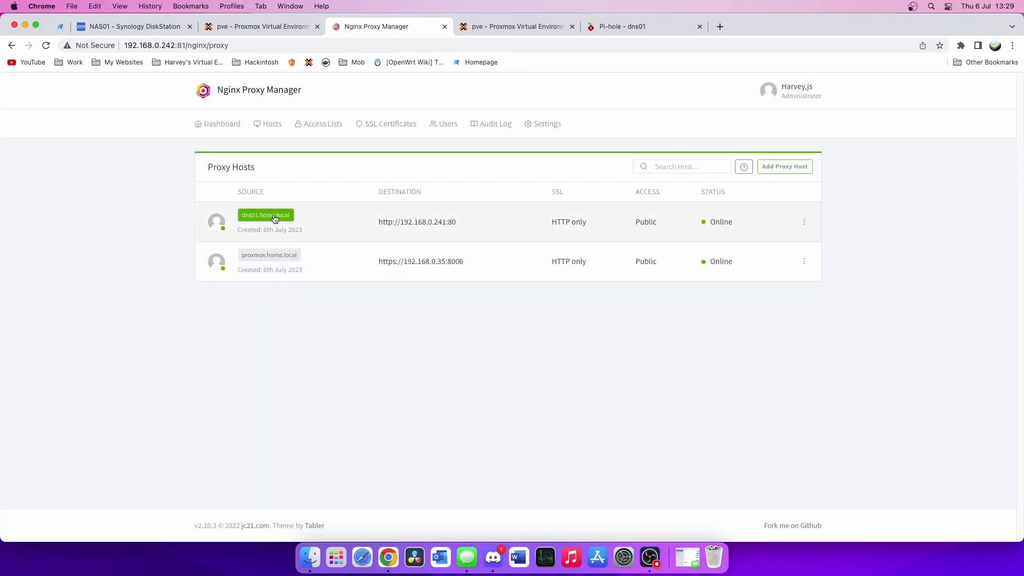
left_click(271, 215)
- Load dns01.home.local/admin, log in to Pi-hole with its password, and return to Local DNS Records
left_click(397, 62)
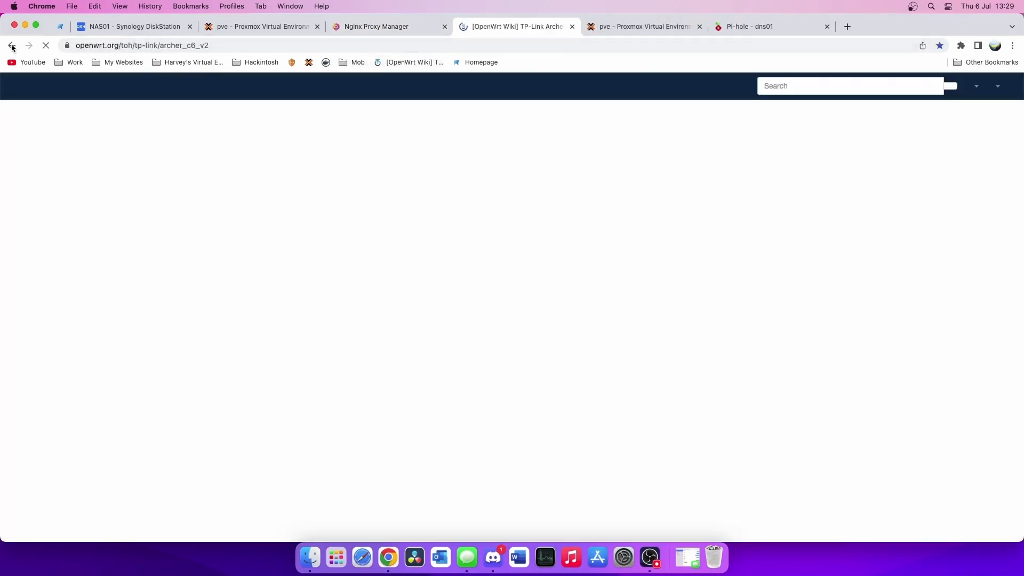
left_click(12, 45)
left_click(260, 46)
type("/admin")
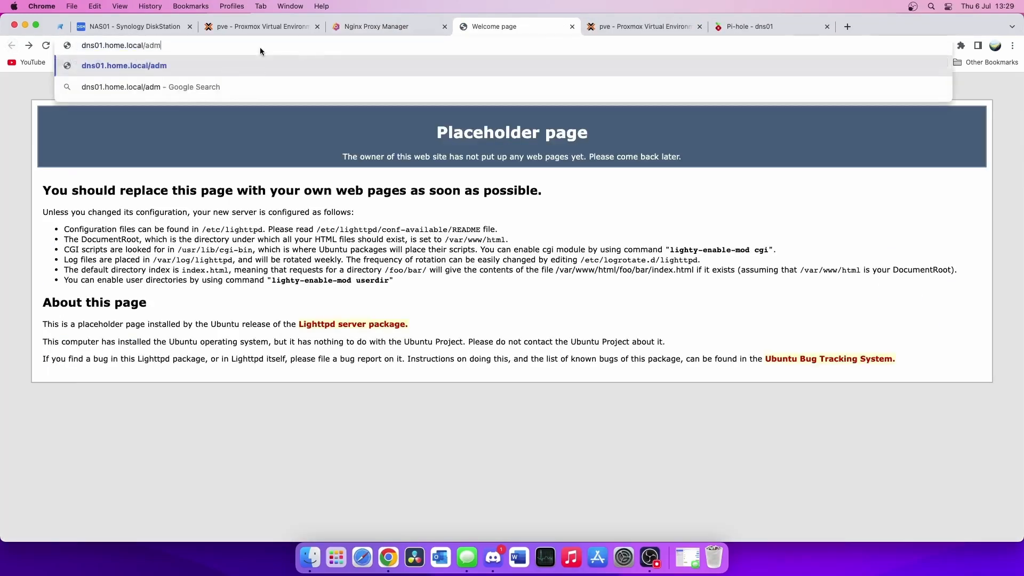
key("Return")
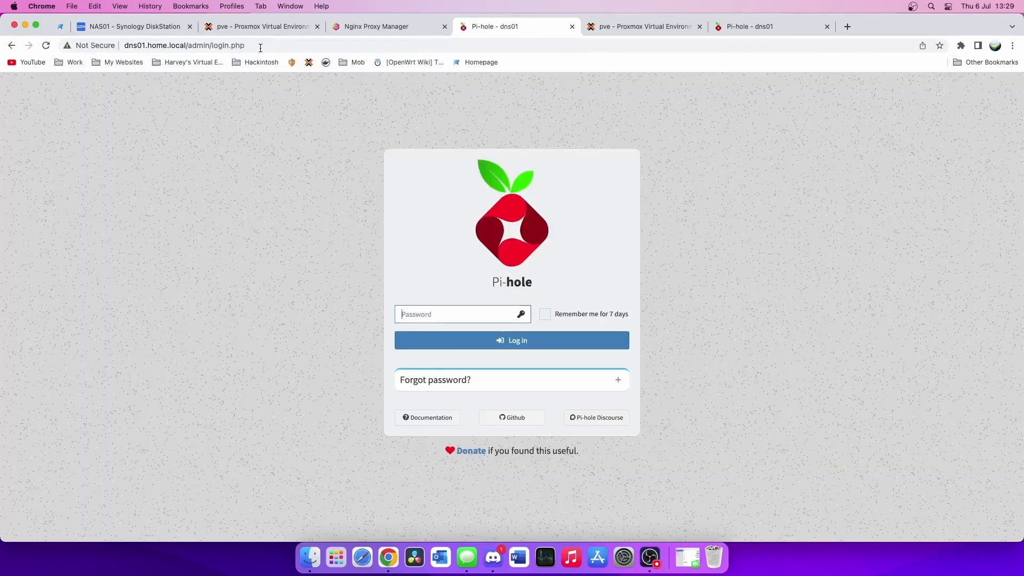
type("********")
key("Return")
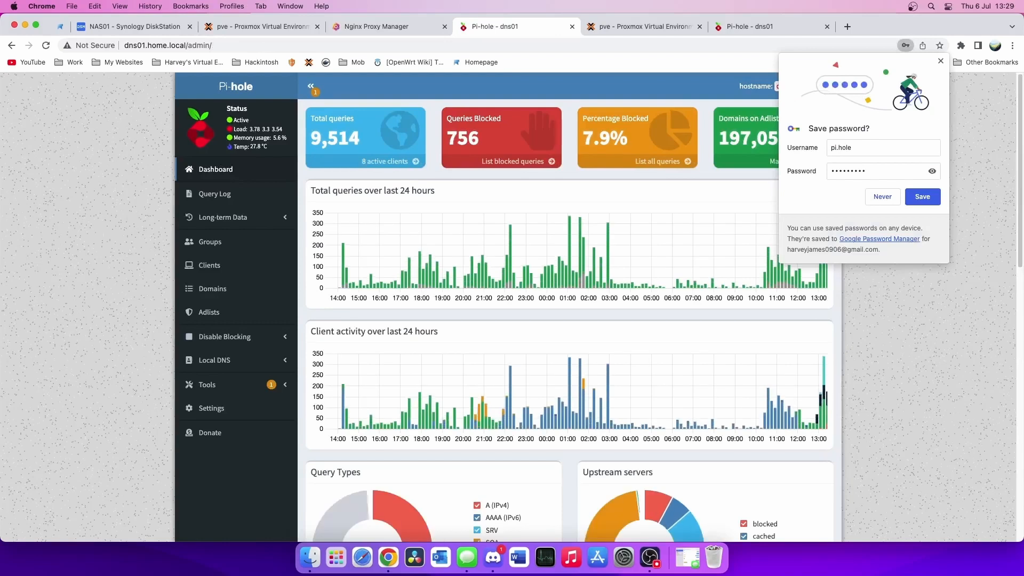
left_click(940, 61)
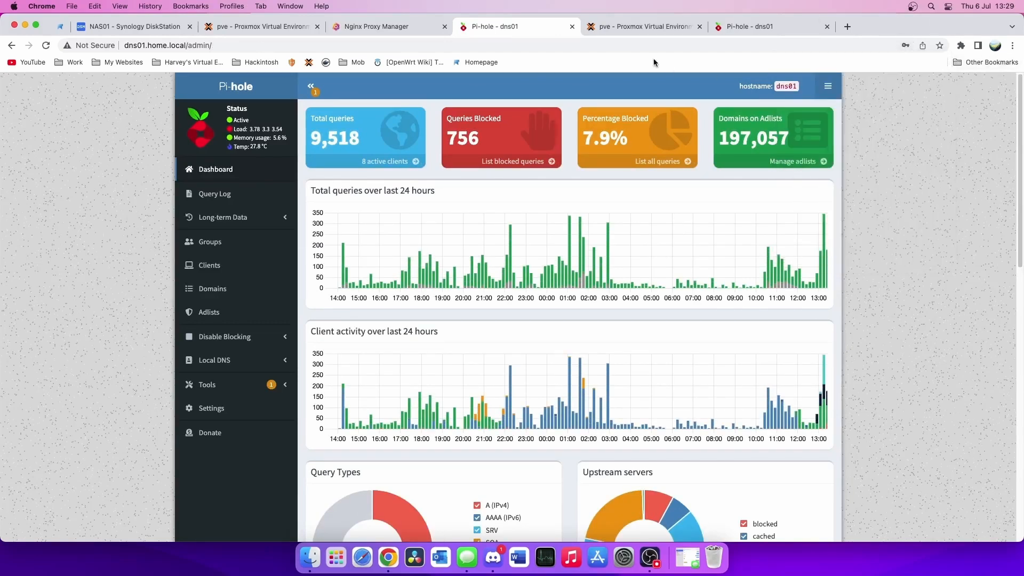
left_click(726, 28)
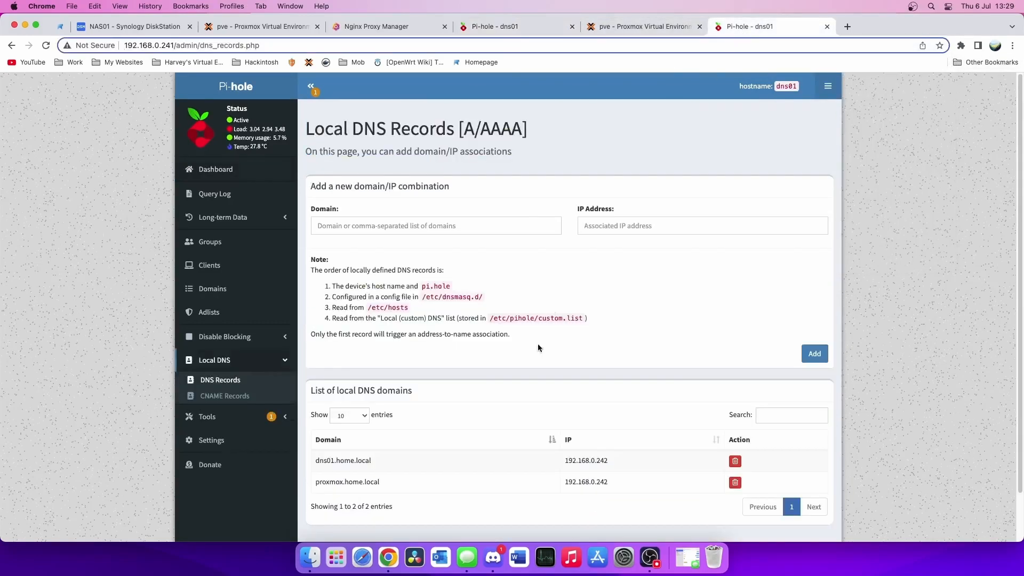
- Add a DNS record npm.home.local pointing to 192.168.0.242
left_click(392, 228)
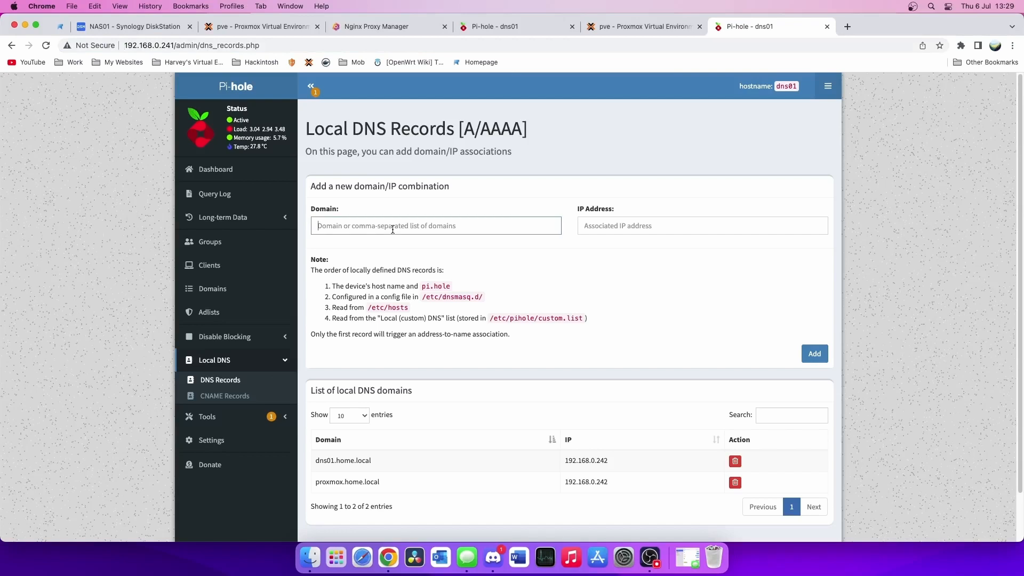
type("npm")
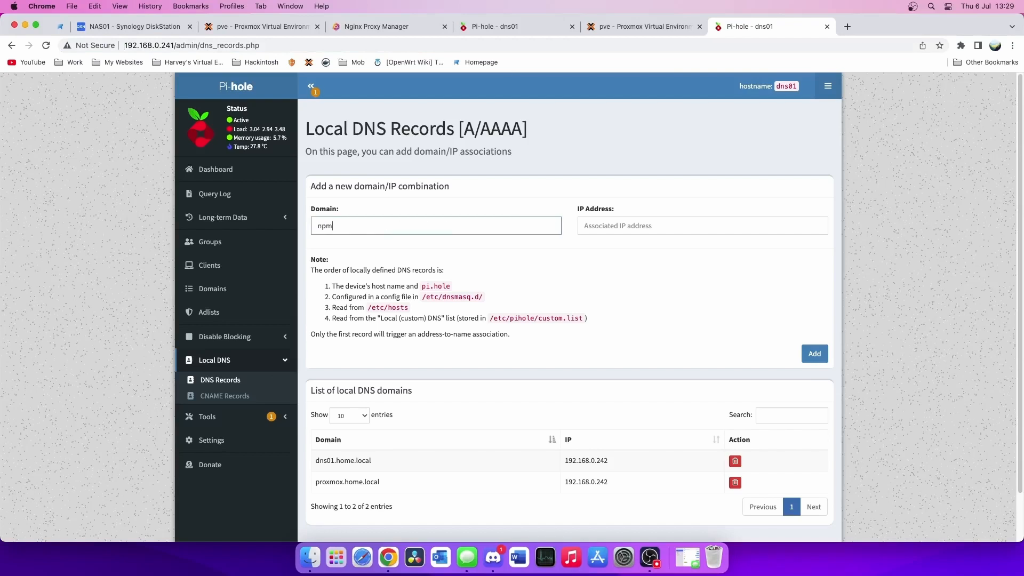
type(".home.local")
key("Tab")
type("192.168.0.2")
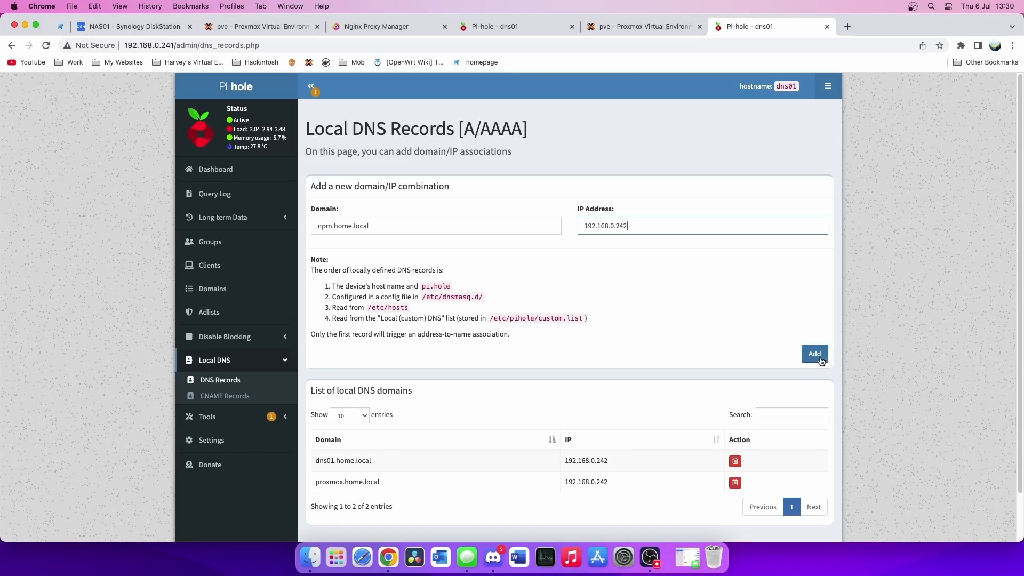
left_click(821, 360)
left_click(374, 28)
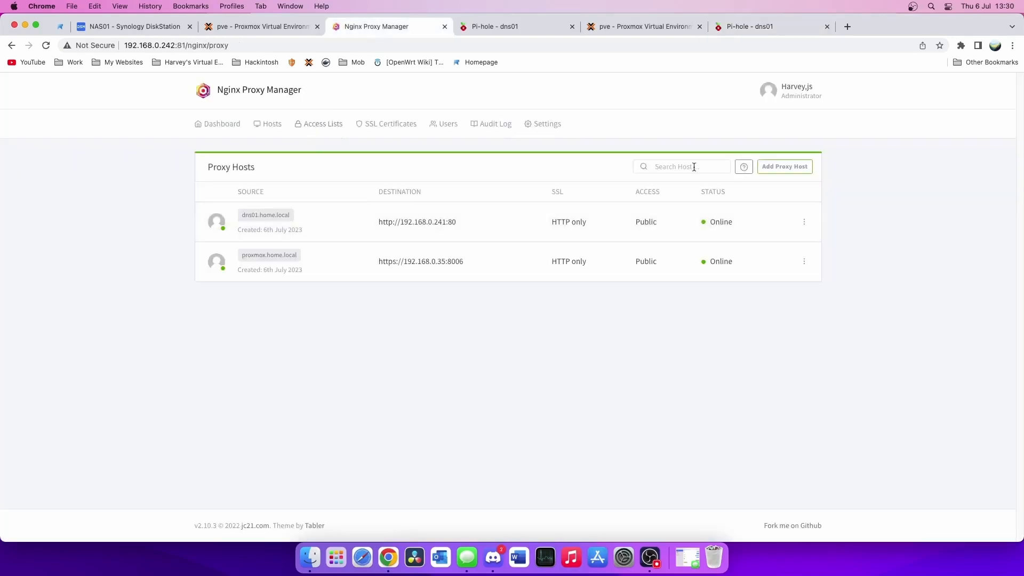
- Create a proxy host for npm.home.local forwarding to 192.168.0.242 port 81
left_click(795, 167)
left_click(406, 178)
type("n")
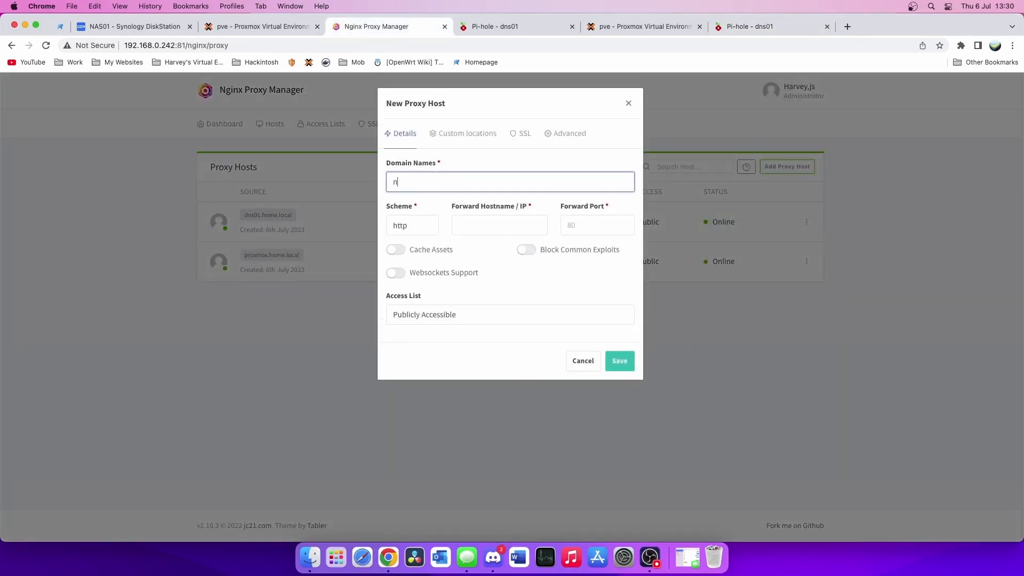
type("pm.home.local")
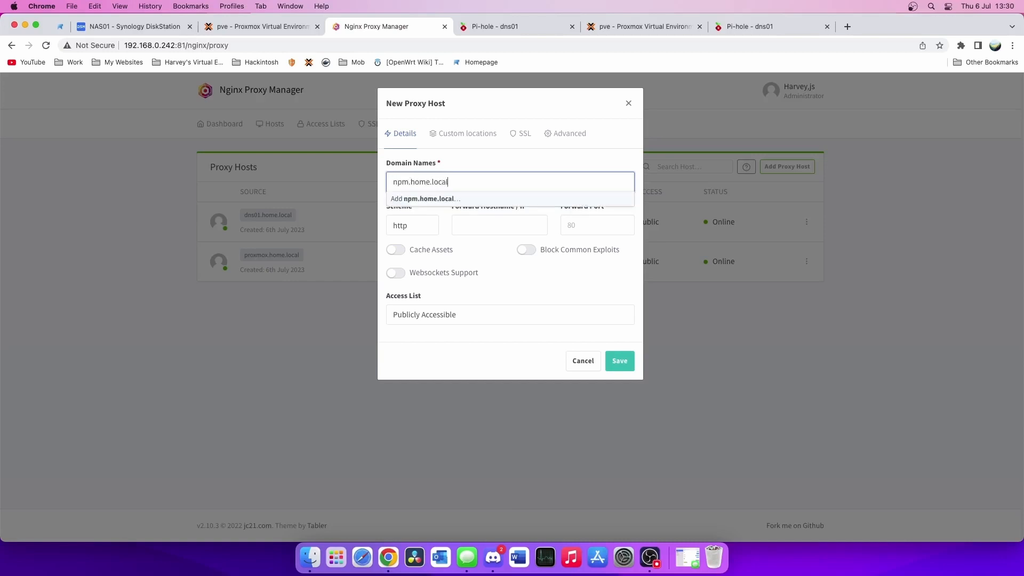
key("Return")
key("Tab")
key("Tab")
type("192.1")
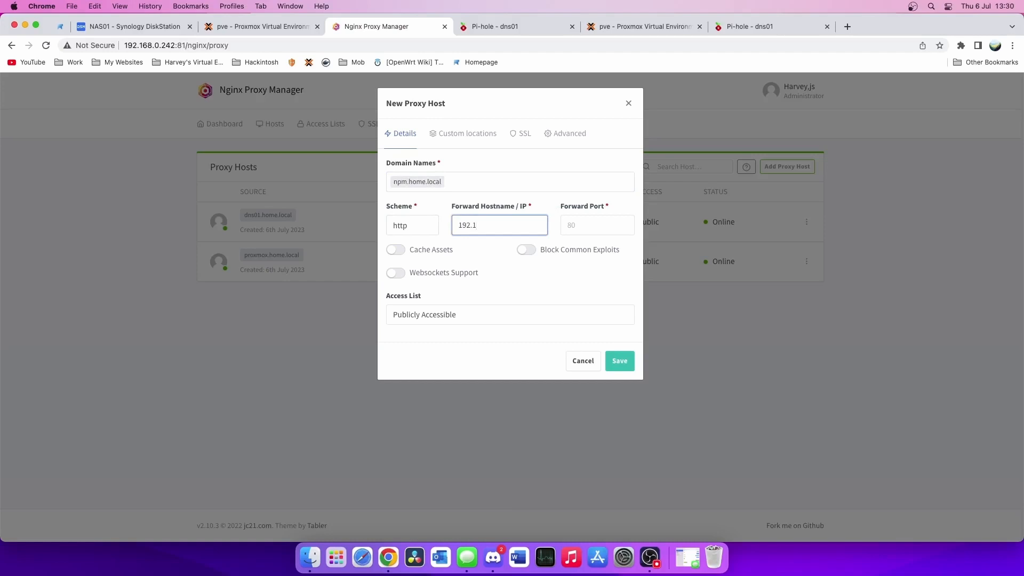
type("68.0.242")
key("Tab")
type("80")
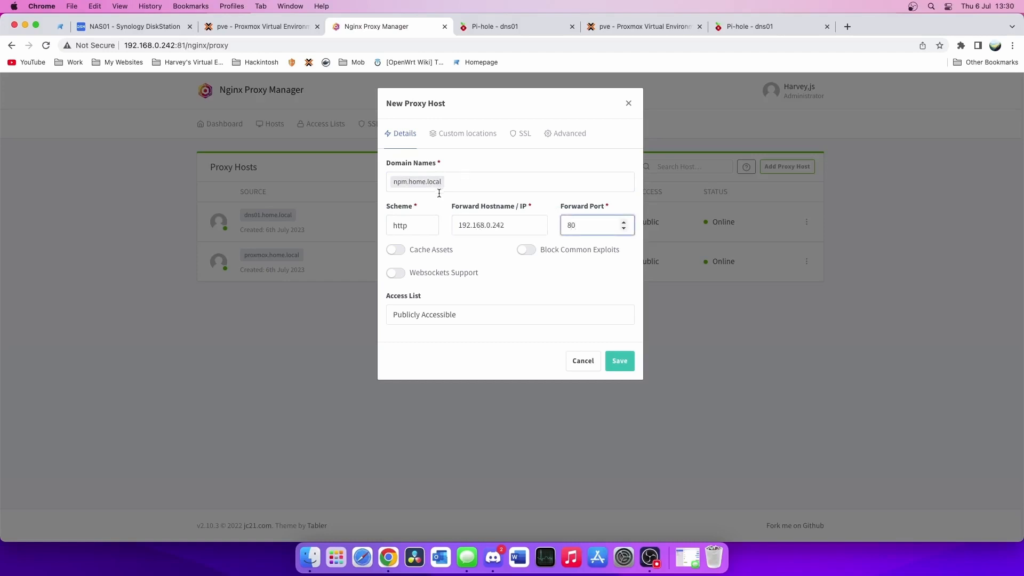
key("BackSpace")
type("1")
- Enable caching, websockets and exploit blocking, then test npm.home.local and close the test tab
left_click(395, 249)
left_click(395, 272)
left_click(549, 251)
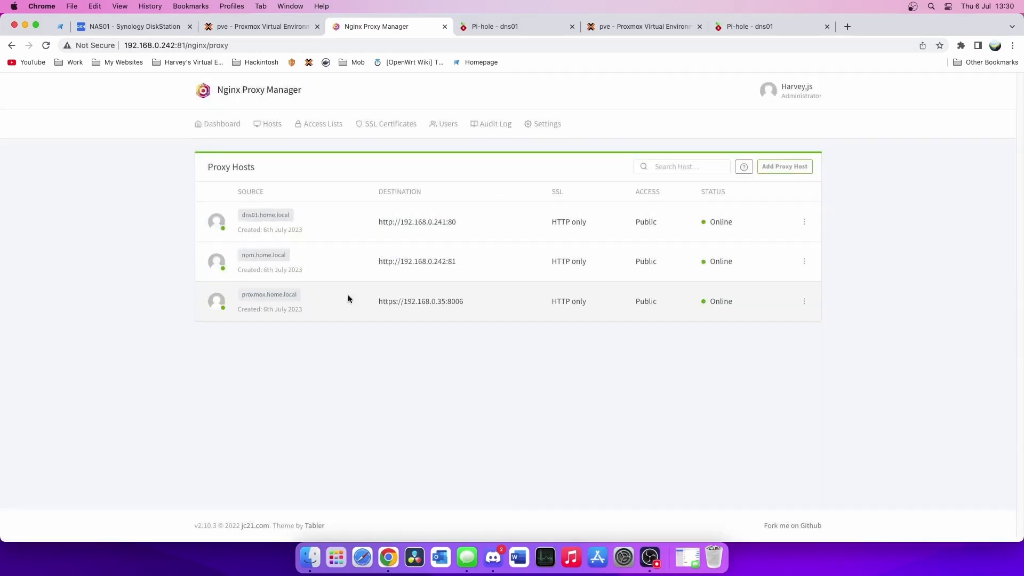
left_click(281, 255)
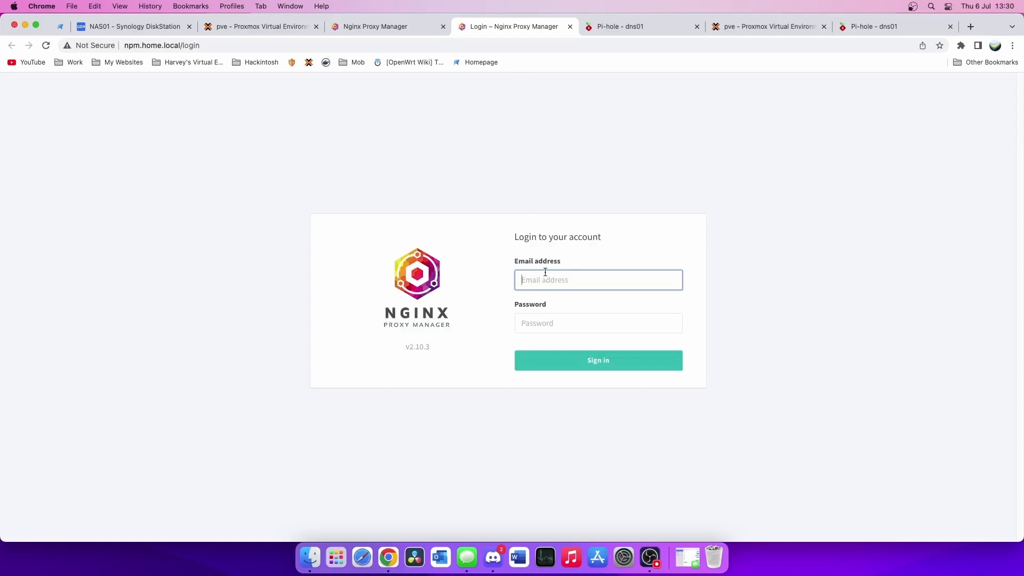
key("super+w")
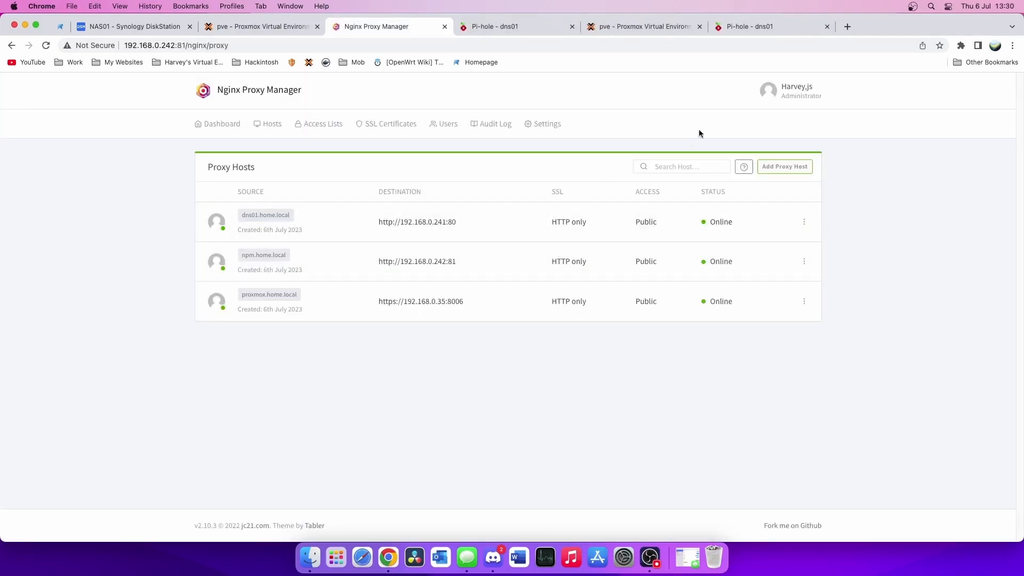
left_click(763, 25)
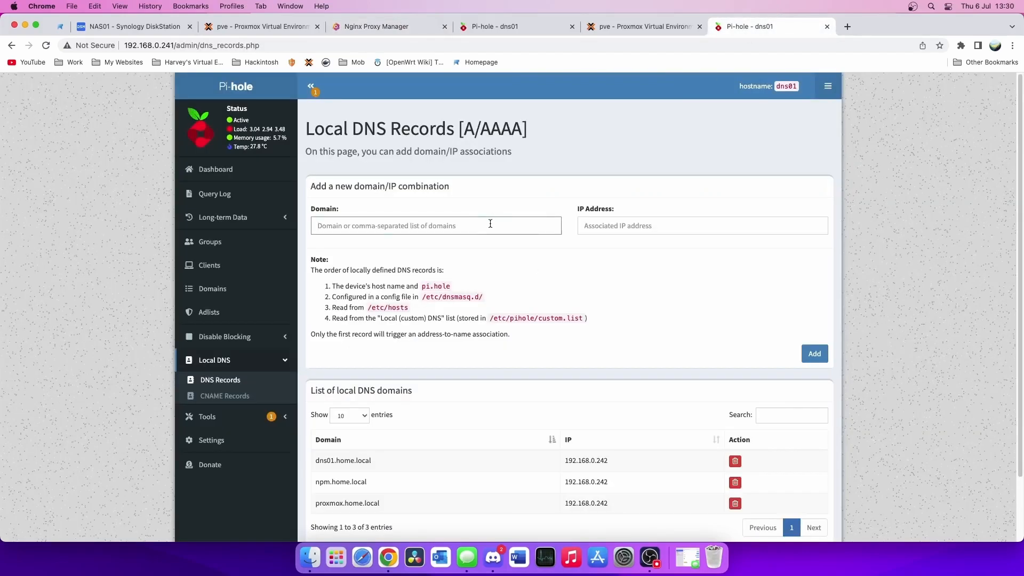
- Add the Pi-hole record hsve.net.org pointing to 192.168.0.242
type("hsv4")
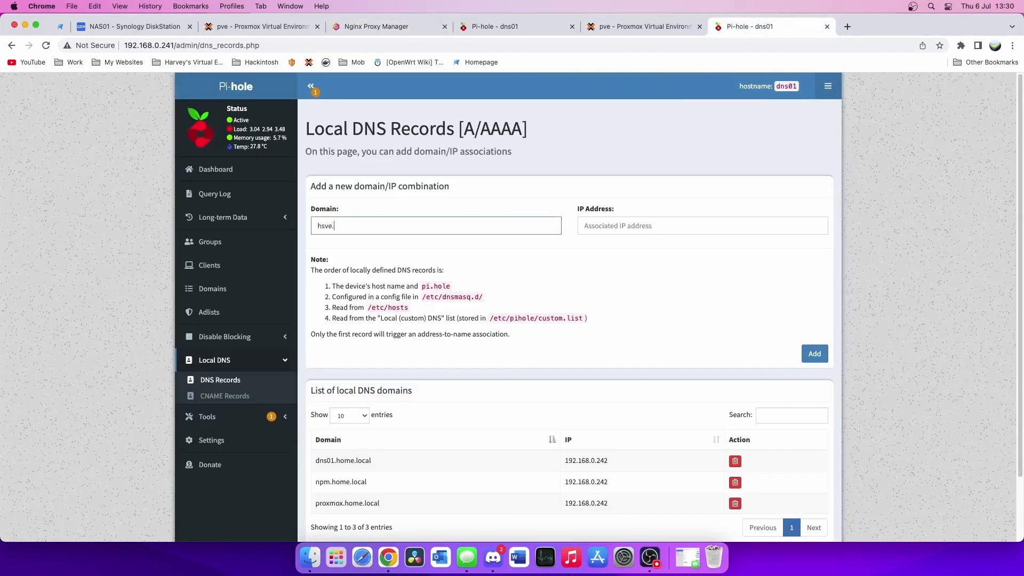
type(".net.org")
left_click(585, 226)
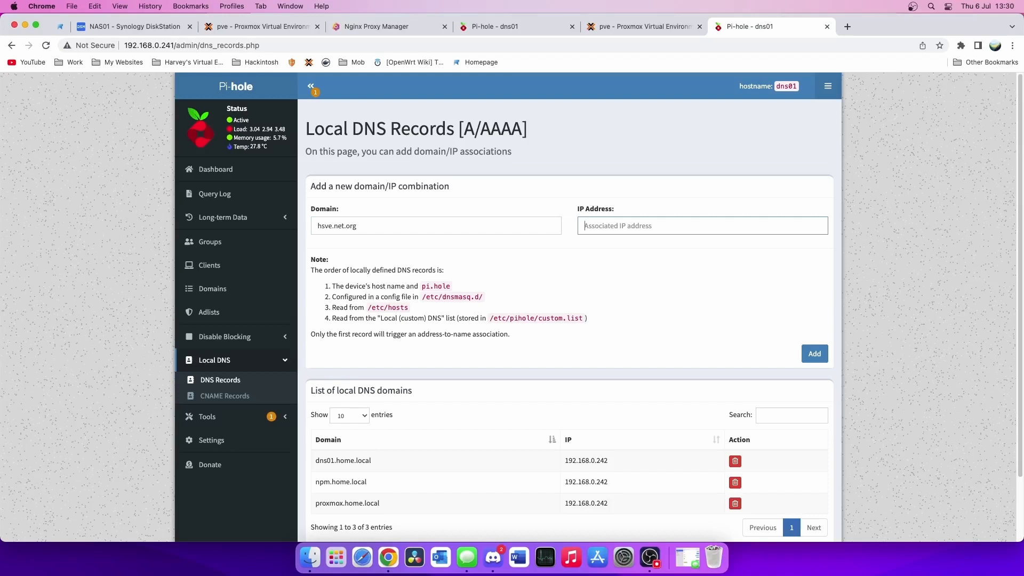
type("192.168.0.")
type("3")
type("242")
left_click(824, 354)
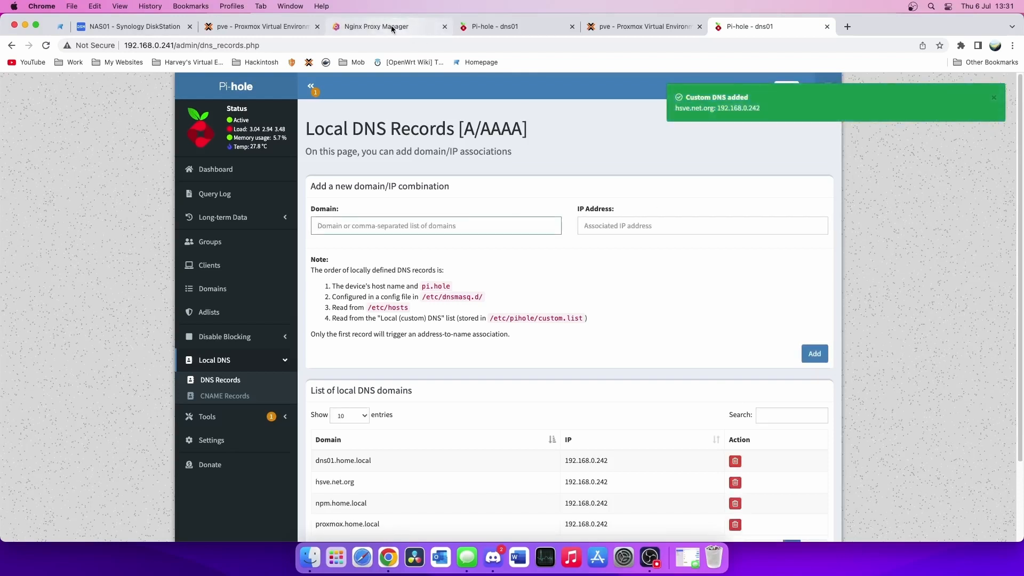
left_click(395, 28)
- Start a new proxy host for hsve.net.org forwarding to 192.168.0.35 on port 8006
left_click(784, 166)
left_click(459, 182)
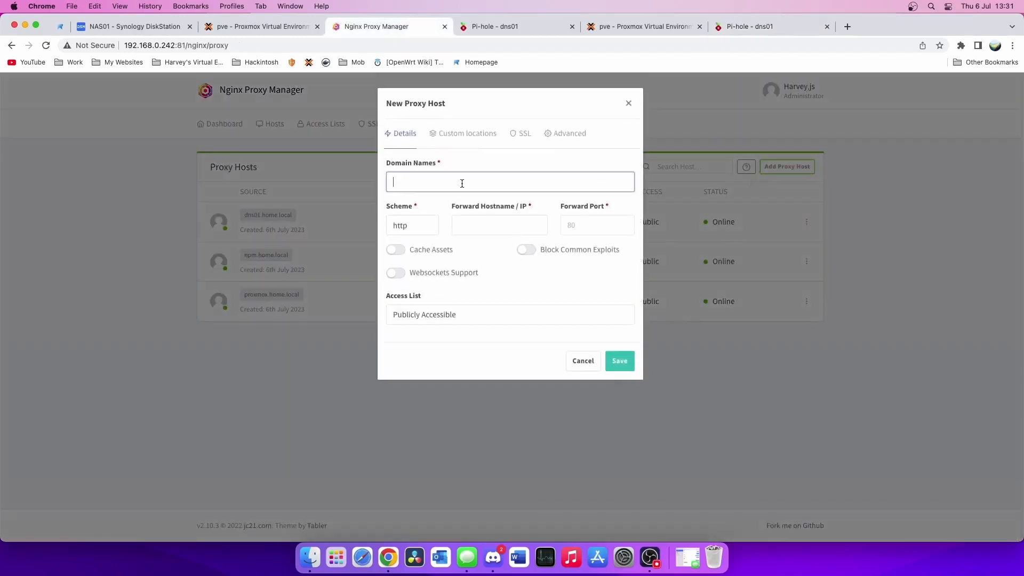
type("hsve.")
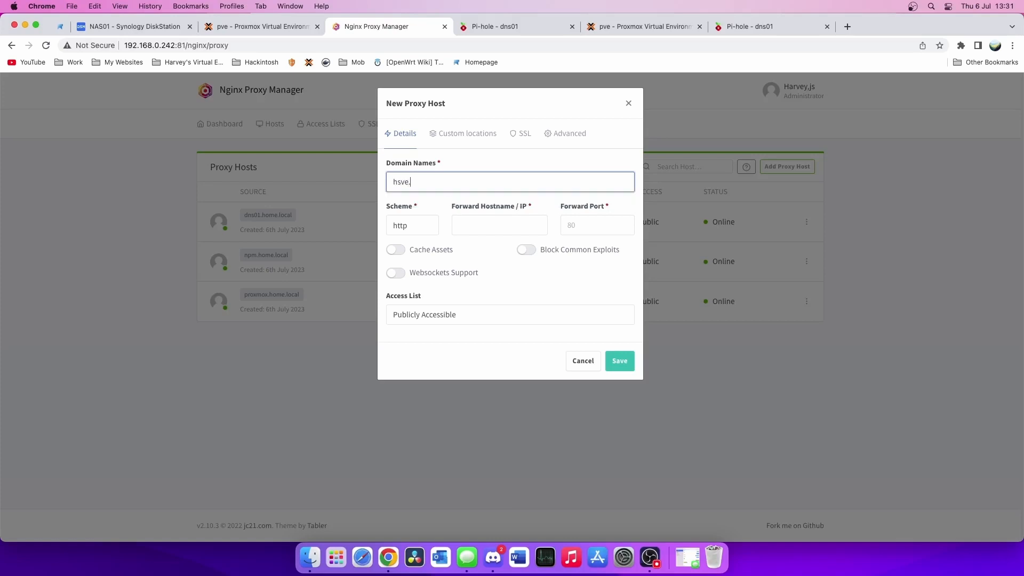
type("net.org")
key("Return")
key("Tab")
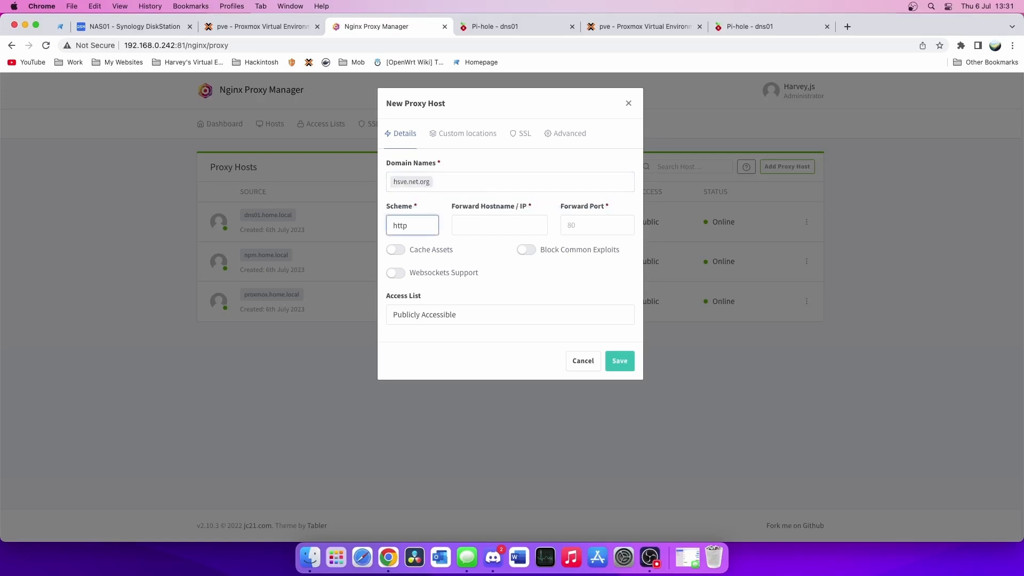
key("Tab")
type("192.168.0.3")
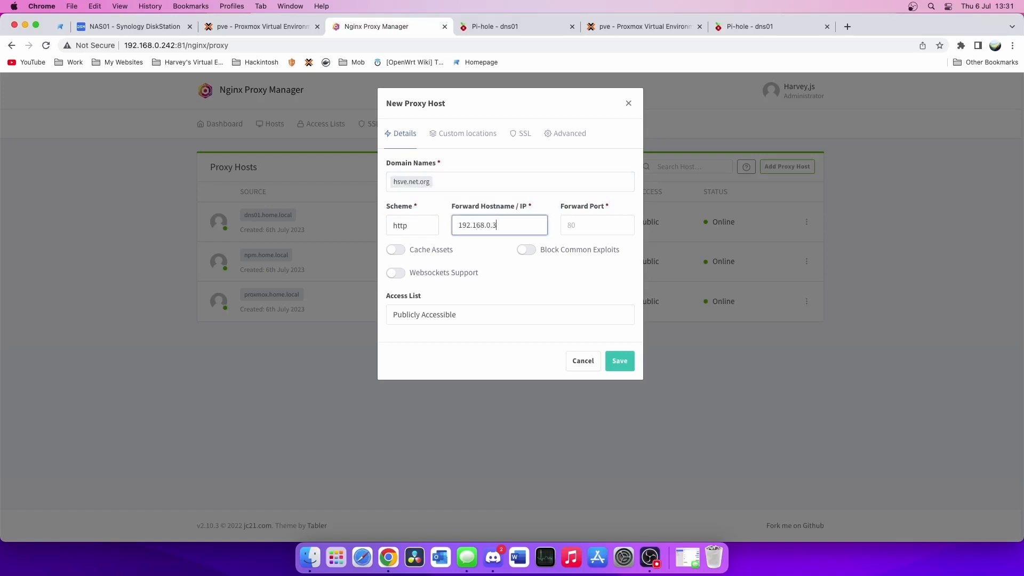
type("5")
key("Tab")
type("8006")
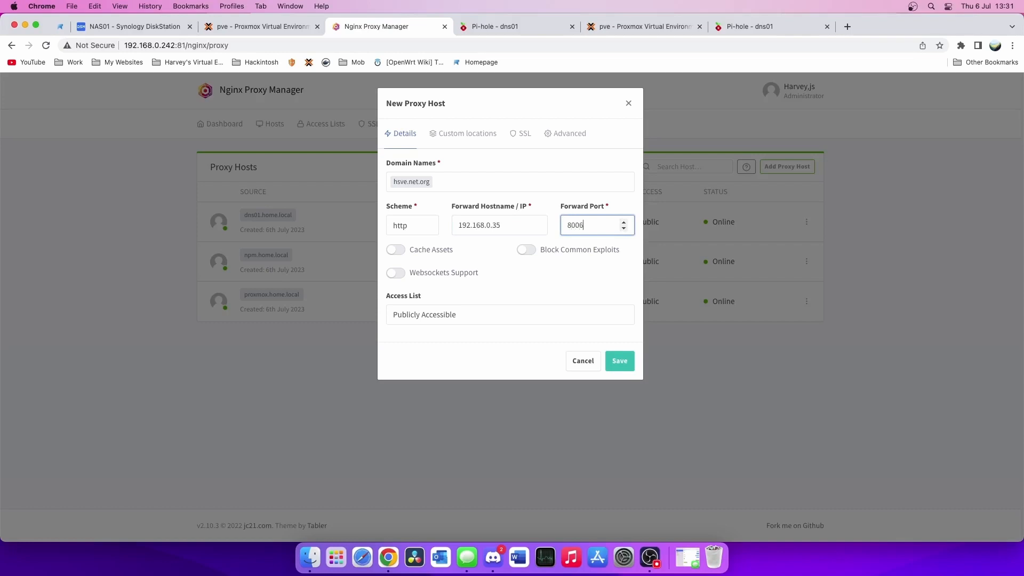
- Enable caching, websockets and exploit blocking, use https scheme, save, and open hsve.net.org
left_click(397, 249)
left_click(396, 272)
left_click(606, 252)
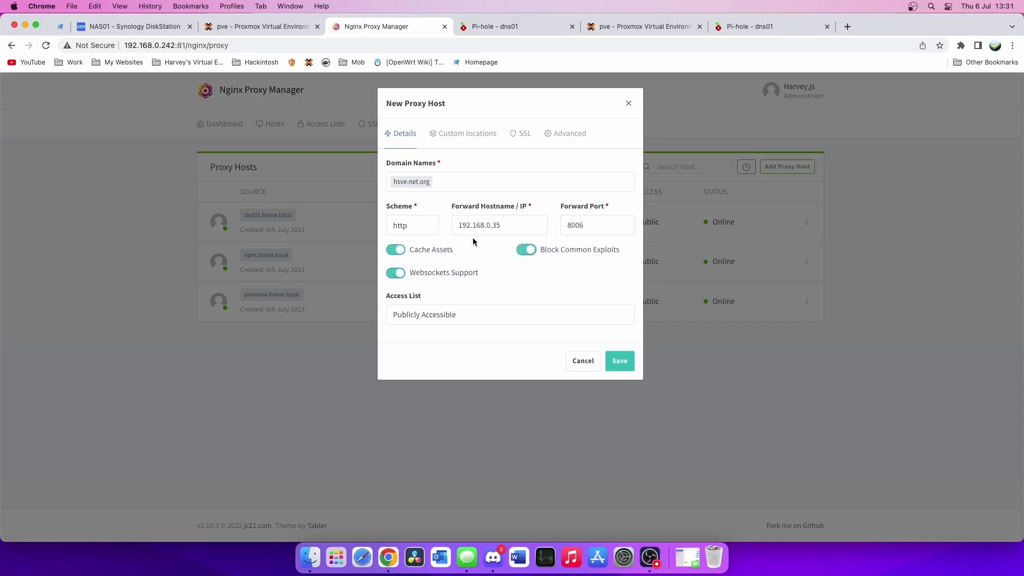
left_click(415, 231)
left_click(415, 241)
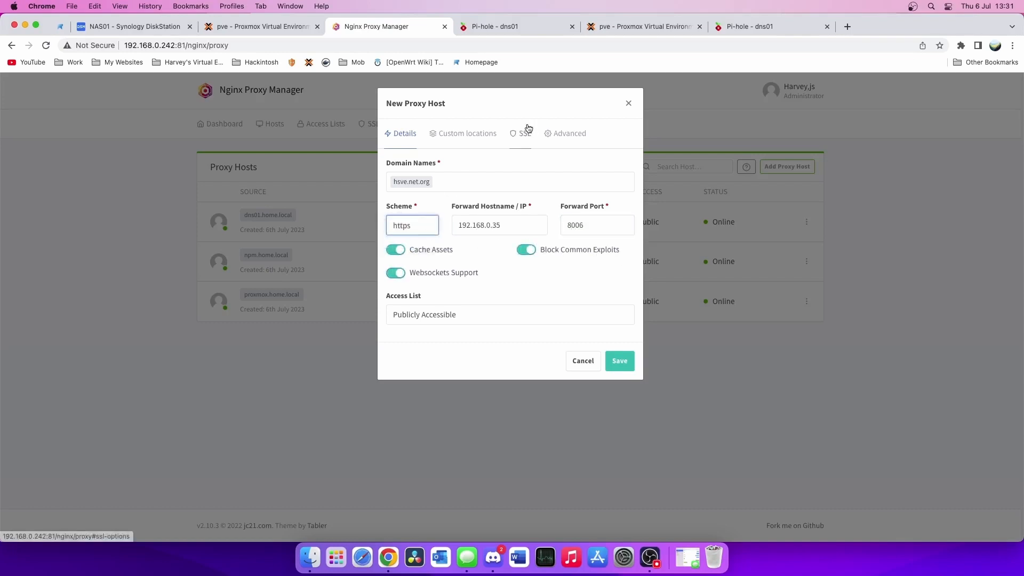
left_click(619, 360)
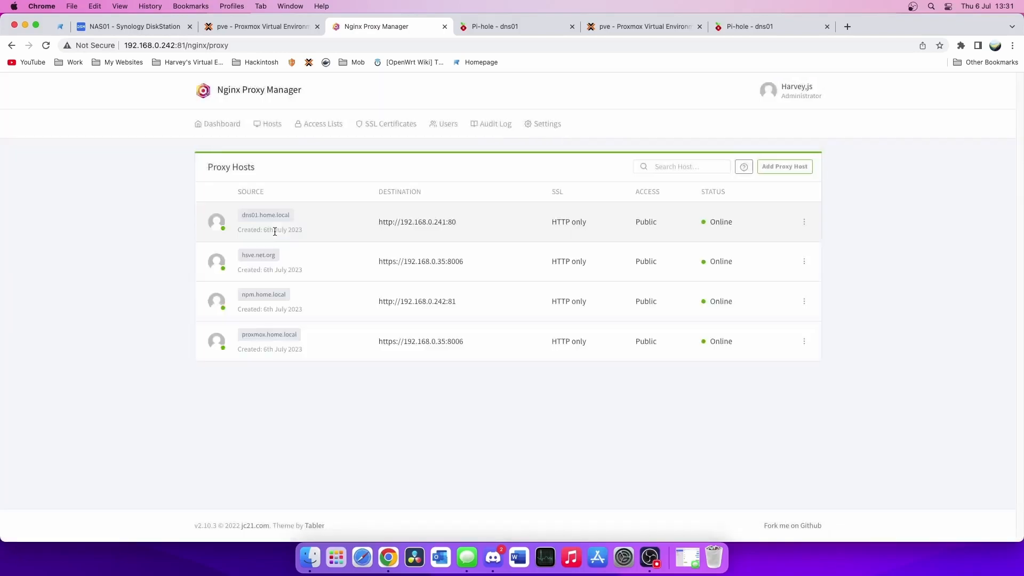
left_click(266, 255)
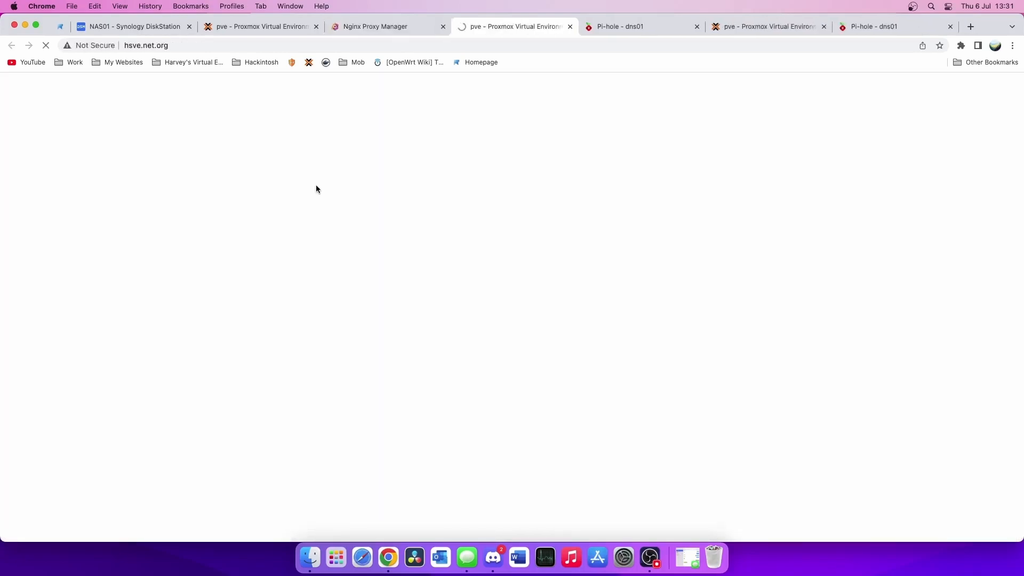